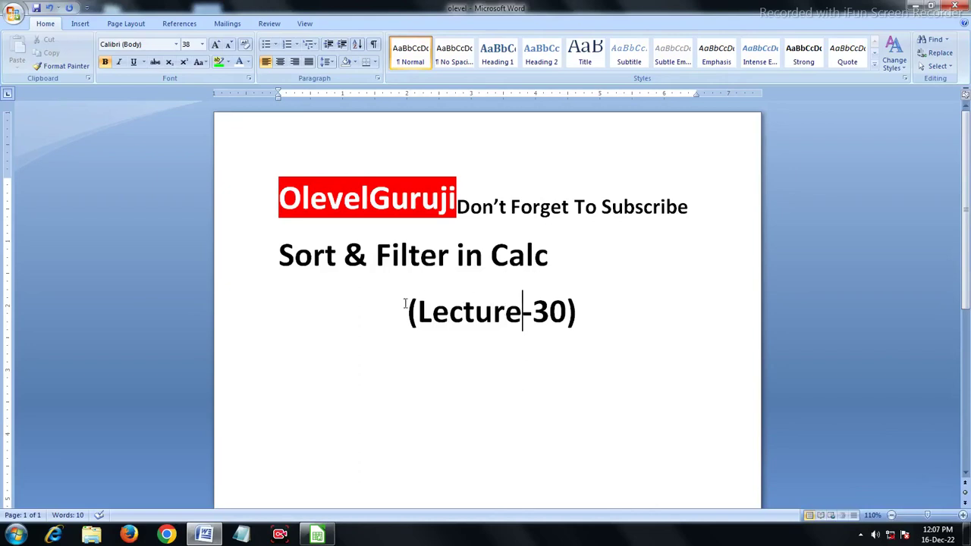
# Step: Select parts of the '(Lecture-30)' subtitle and the 'Sort & Filter in Calc' title line to review them
pyautogui.moveTo(407, 307); pyautogui.dragTo(594, 306)
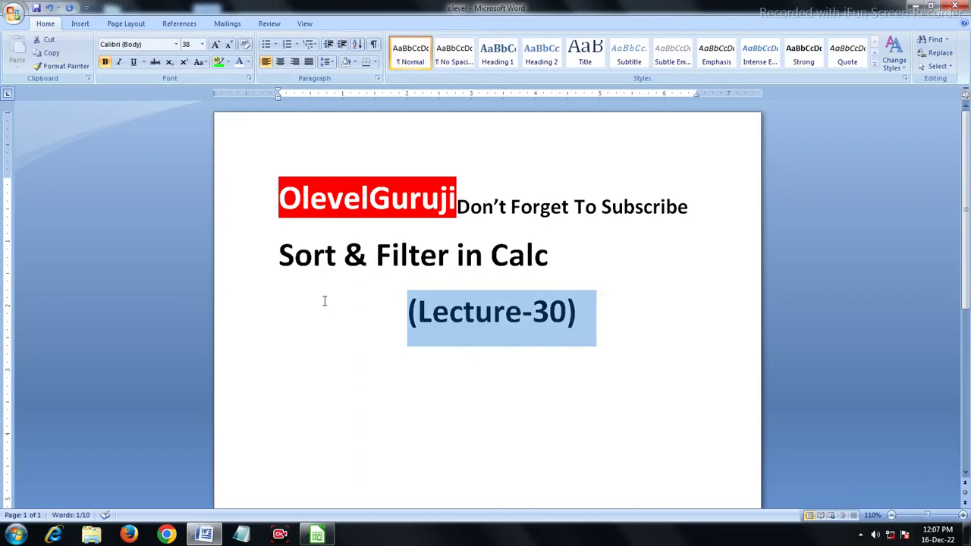
pyautogui.click(417, 357)
pyautogui.moveTo(407, 309); pyautogui.dragTo(571, 309)
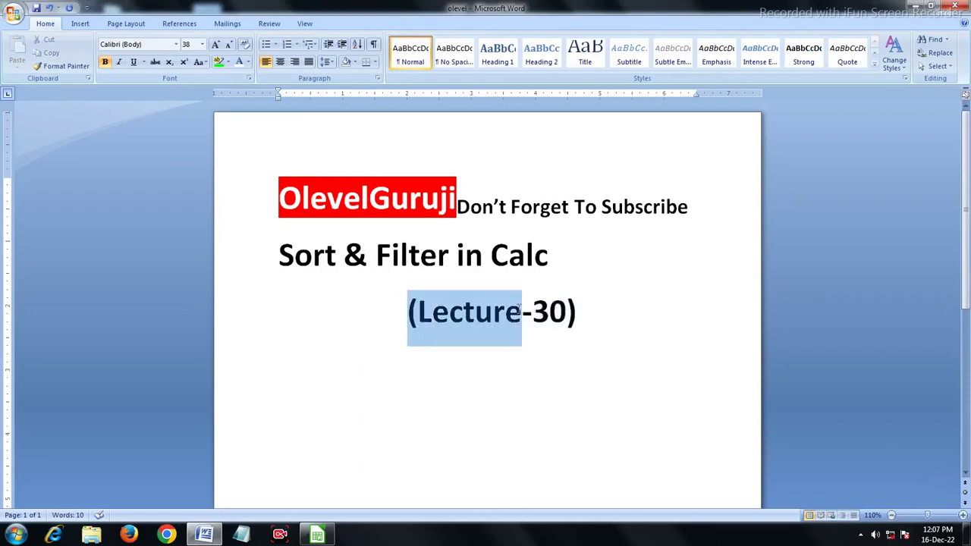
pyautogui.moveTo(279, 257); pyautogui.dragTo(345, 260)
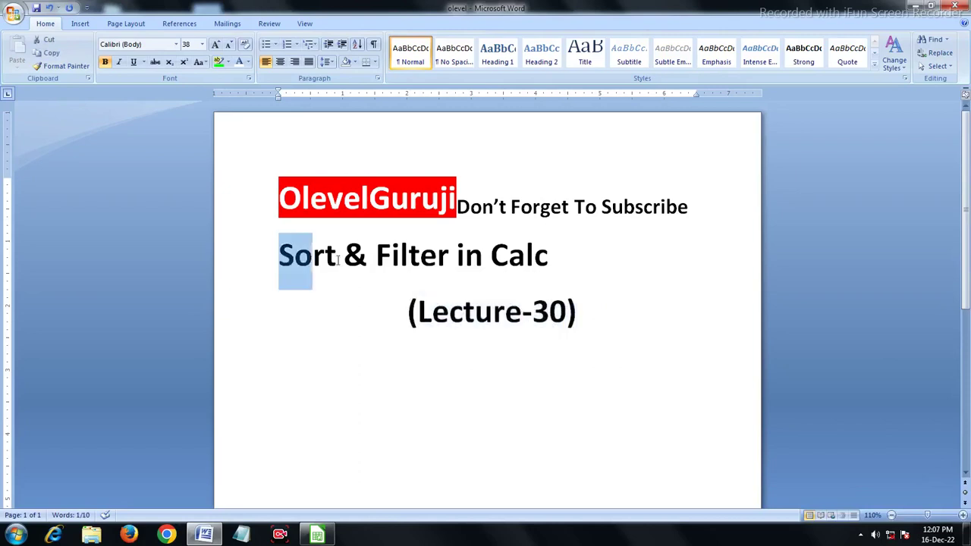
pyautogui.tripleClick(382, 256)
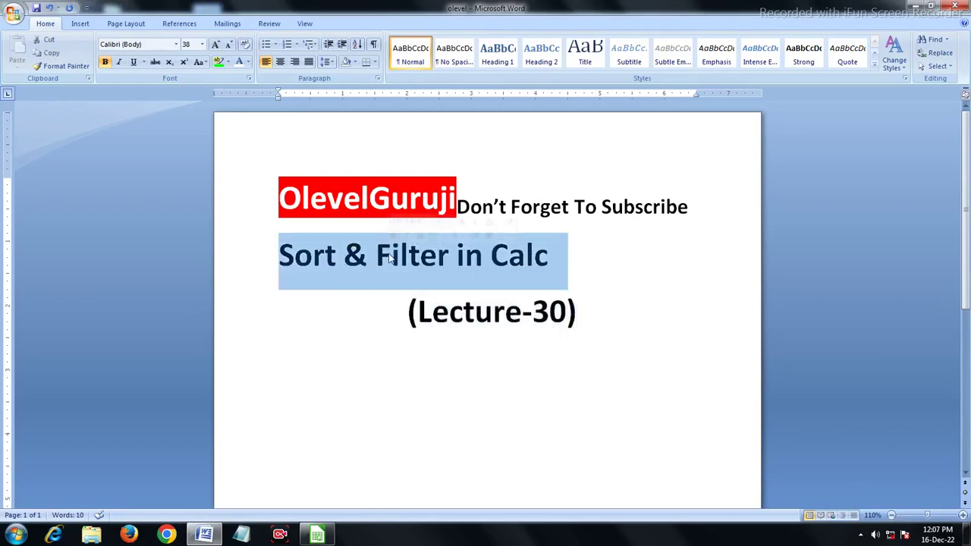
pyautogui.click(371, 313)
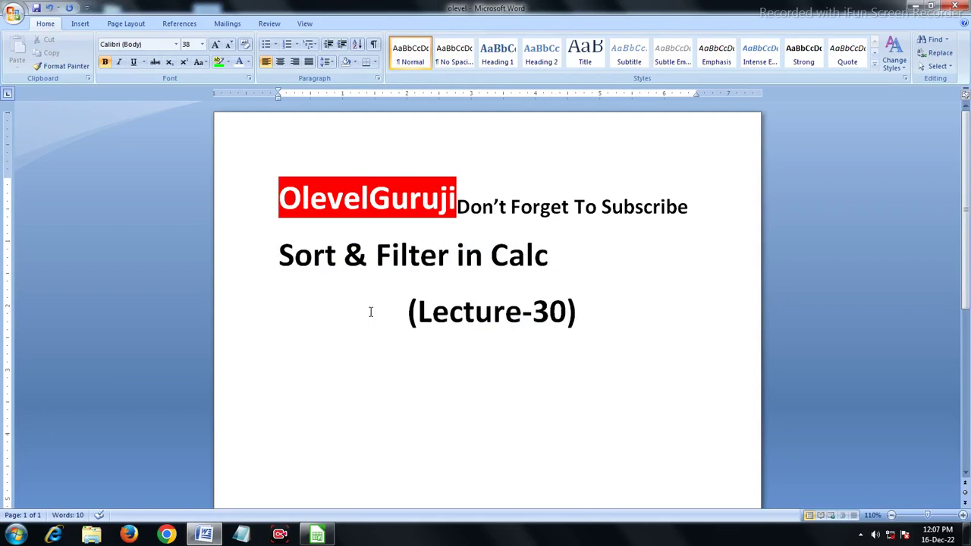
pyautogui.click(269, 252)
pyautogui.click(303, 261)
pyautogui.doubleClick(303, 261)
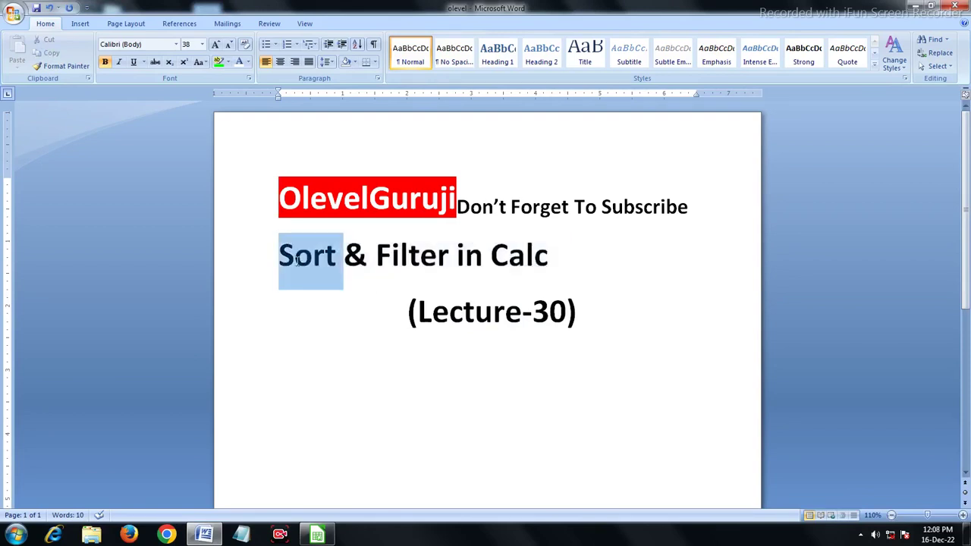
# Step: Switch to the ex1.ods workbook, select the basic salaries and undo an accidental move of them
pyautogui.click(315, 536)
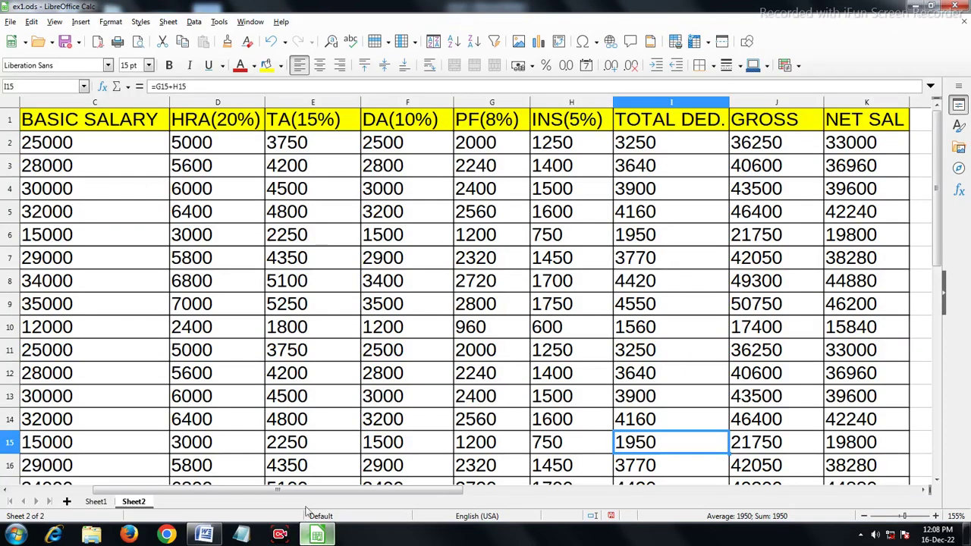
pyautogui.moveTo(303, 498); pyautogui.dragTo(219, 498)
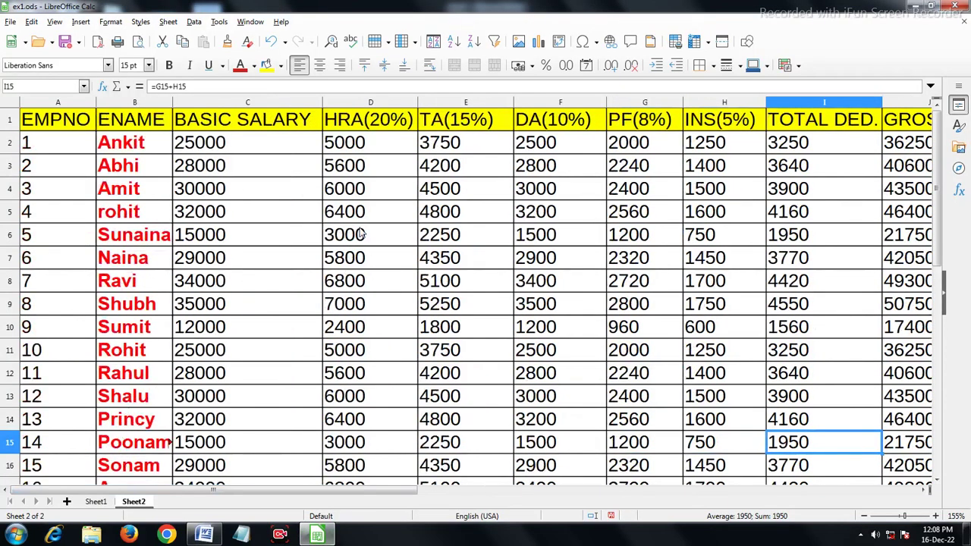
pyautogui.click(160, 149)
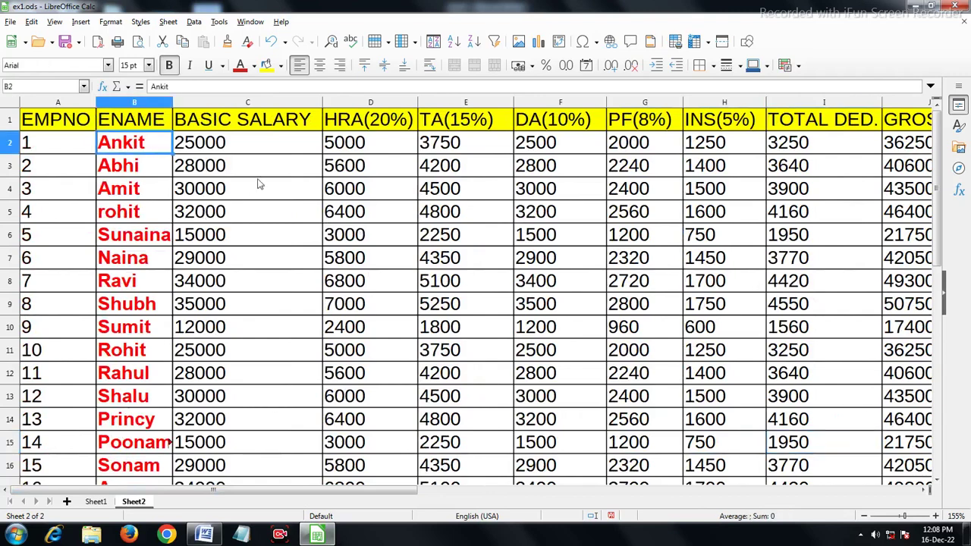
pyautogui.click(255, 152)
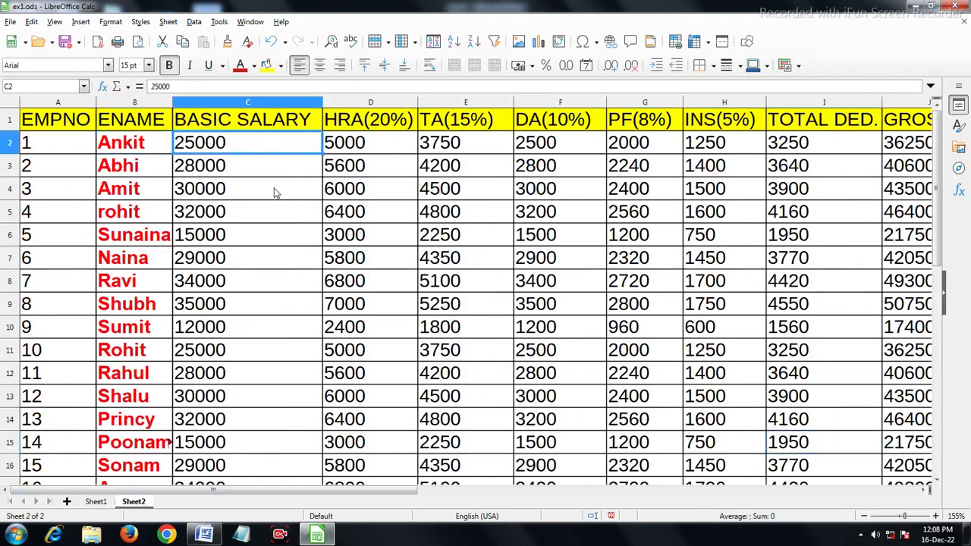
pyautogui.click(254, 259)
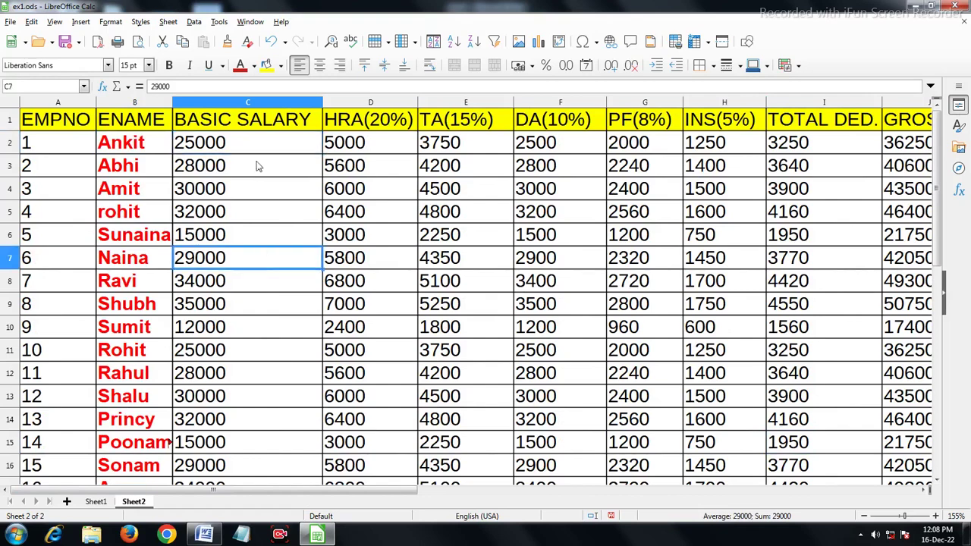
pyautogui.moveTo(262, 148); pyautogui.dragTo(245, 343)
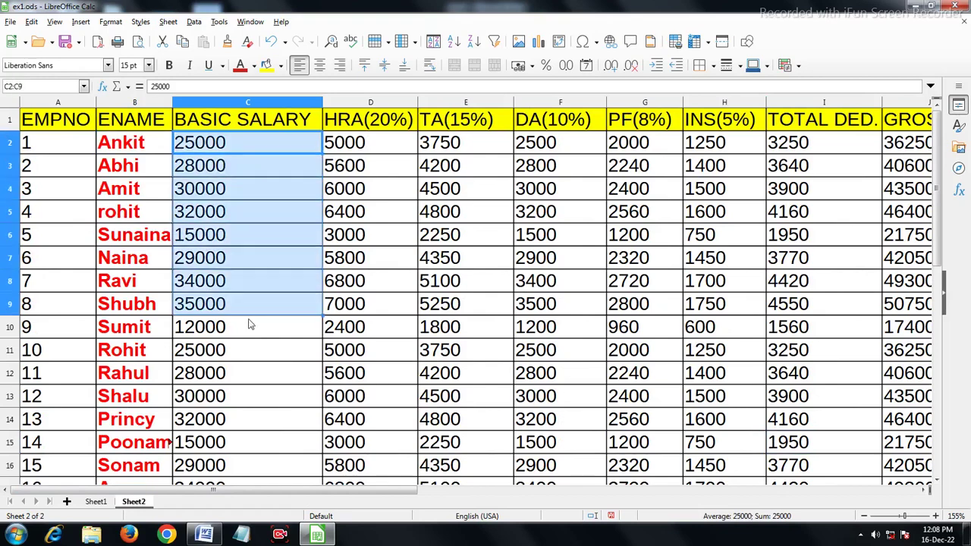
pyautogui.moveTo(222, 162); pyautogui.dragTo(223, 143)
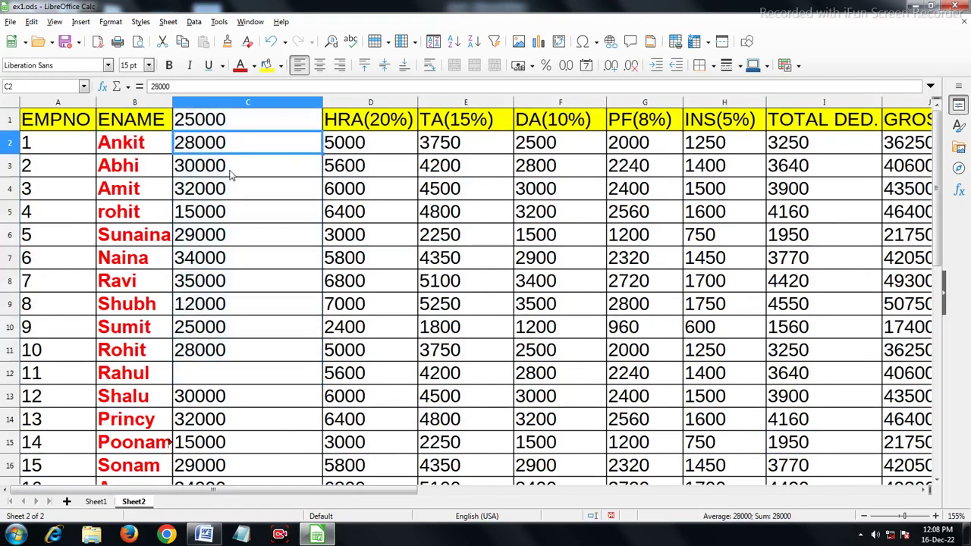
pyautogui.hotkey('ctrl', 'z')
# Step: Select basic salary cells between C2 and C9 to review the values
pyautogui.click(256, 212)
pyautogui.click(250, 173)
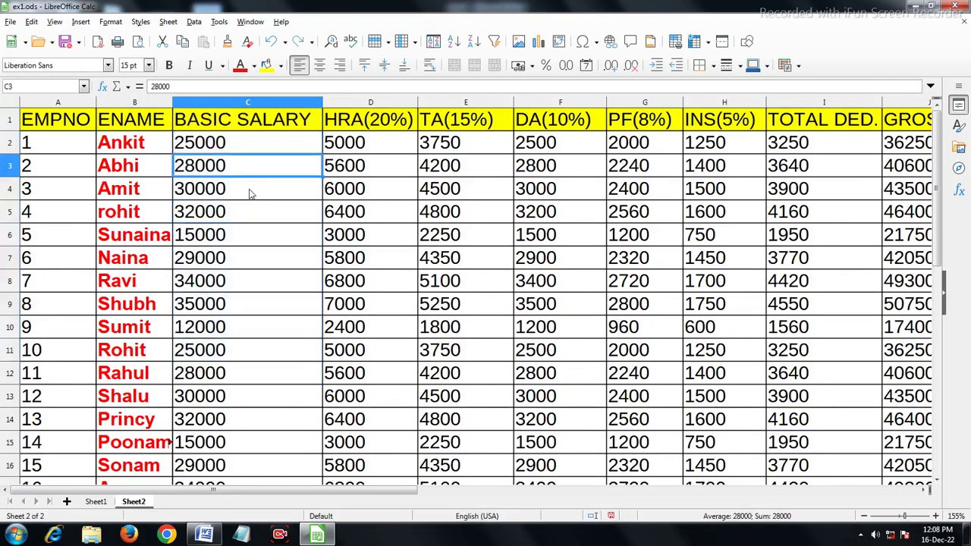
pyautogui.click(250, 197)
pyautogui.moveTo(247, 148); pyautogui.dragTo(272, 288)
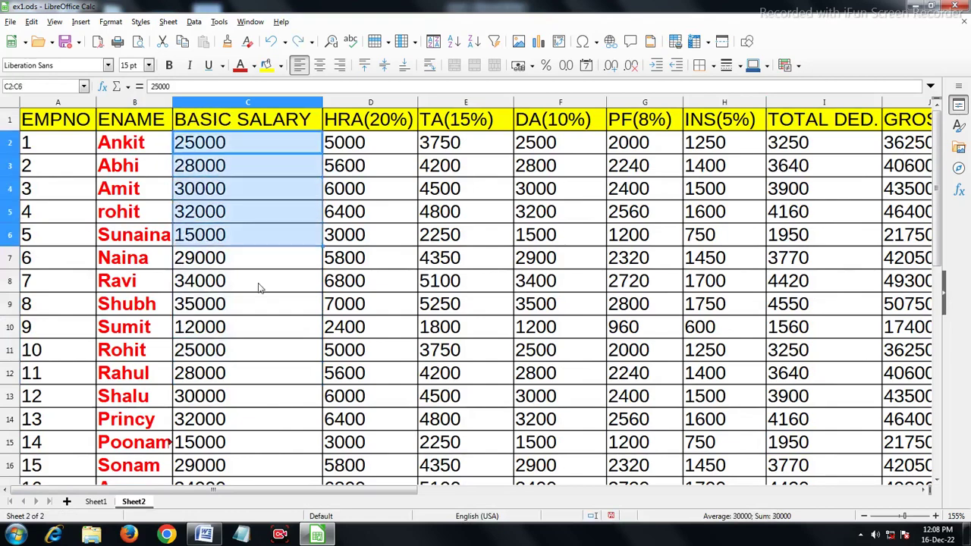
pyautogui.click(273, 305)
pyautogui.click(223, 148)
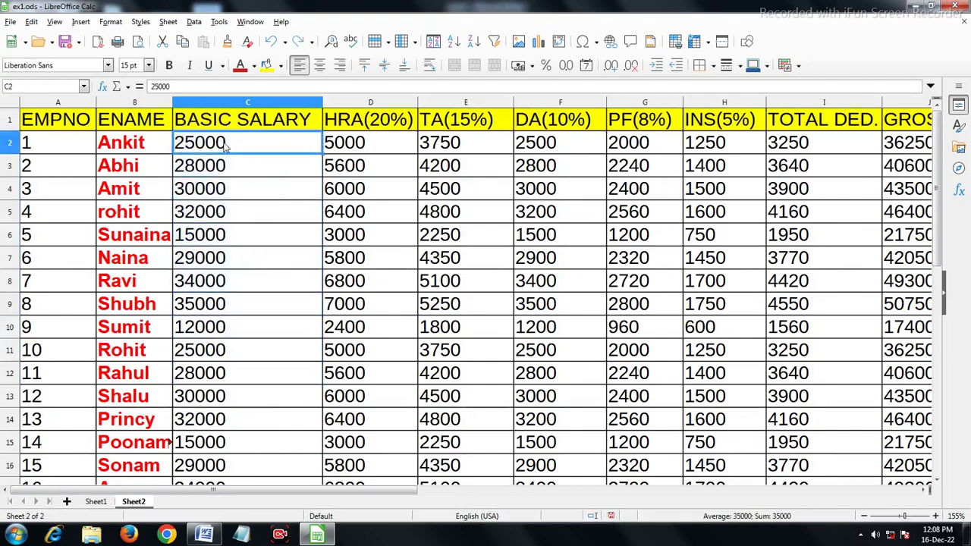
pyautogui.click(251, 189)
pyautogui.click(282, 222)
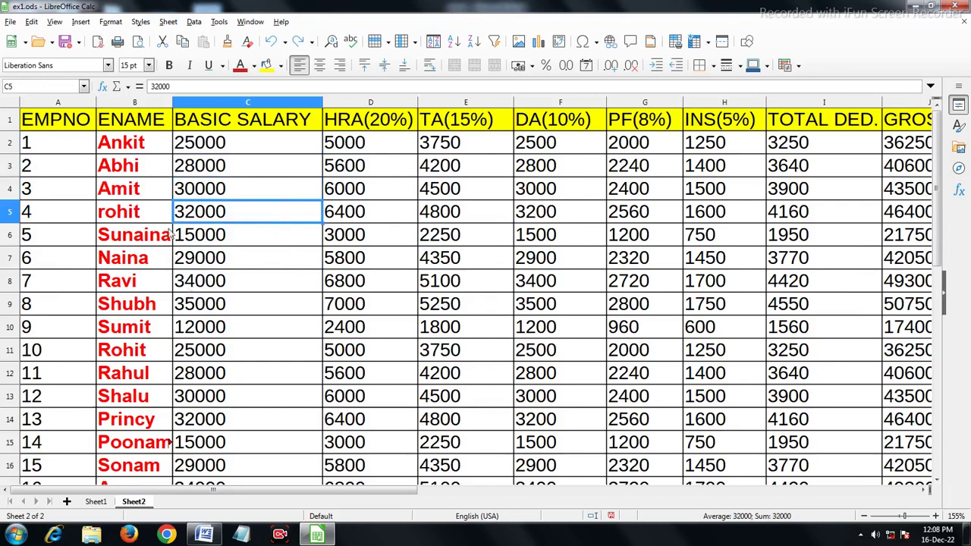
# Step: Drag the column B border wider so every ENAME entry fits, then select B2
pyautogui.moveTo(173, 101); pyautogui.dragTo(186, 100)
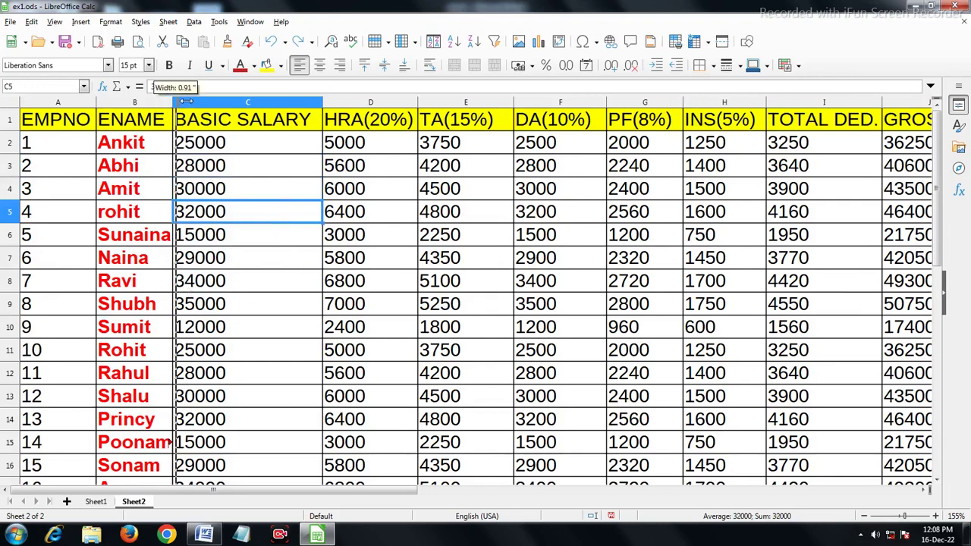
pyautogui.press('Up')
pyautogui.click(142, 149)
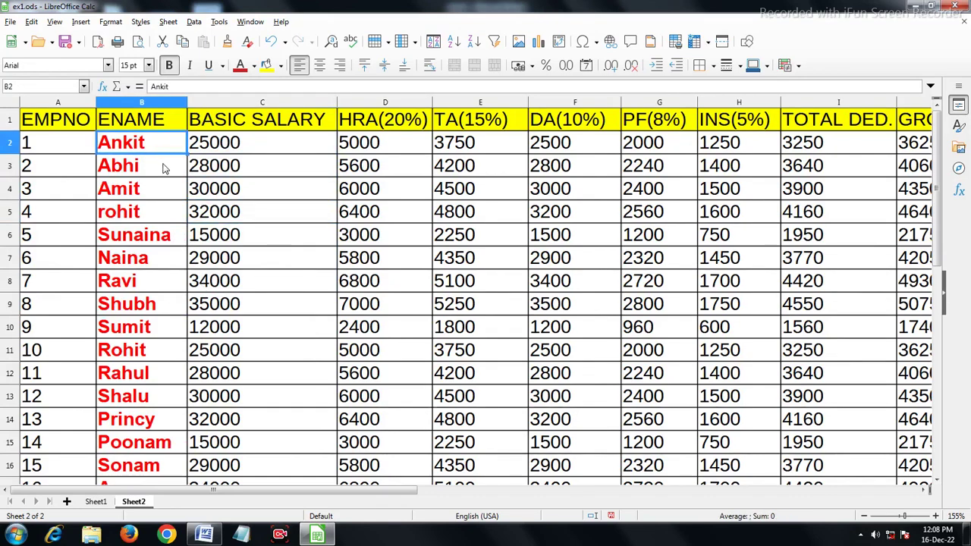
pyautogui.moveTo(141, 146)
pyautogui.mouseDown()
pyautogui.moveTo(147, 211)
pyautogui.moveTo(169, 278)
pyautogui.mouseUp()
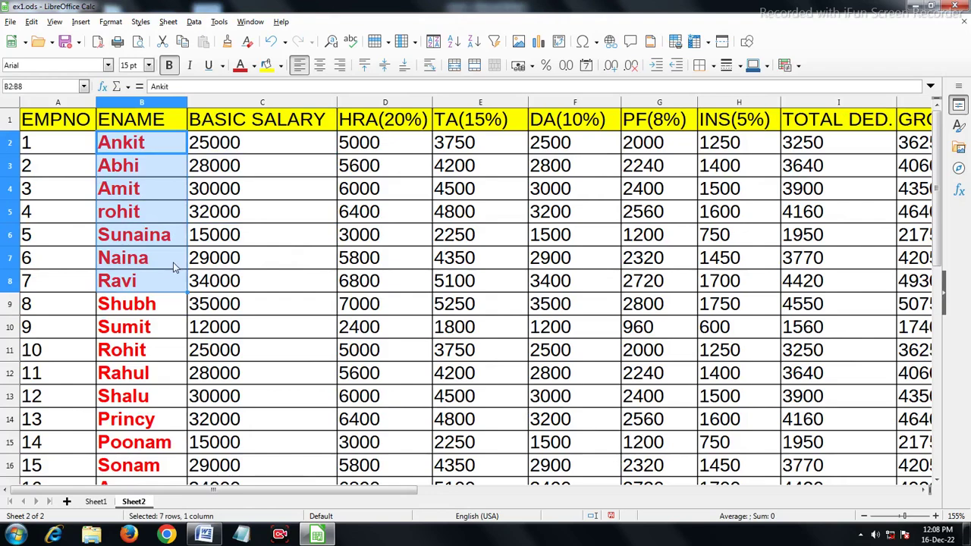
pyautogui.click(168, 263)
pyautogui.moveTo(133, 144); pyautogui.dragTo(138, 190)
pyautogui.click(153, 217)
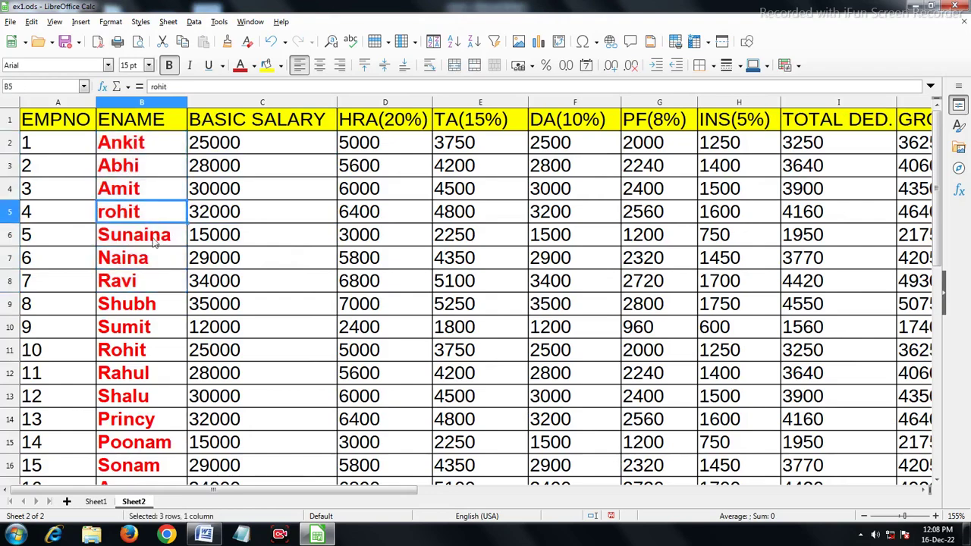
pyautogui.click(156, 242)
pyautogui.click(152, 260)
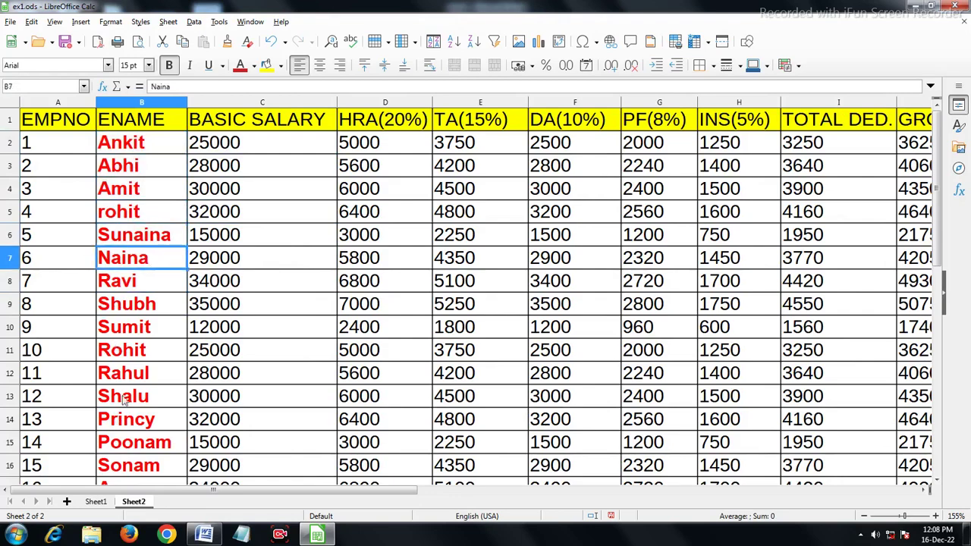
pyautogui.scroll(-4, 125, 388)
pyautogui.scroll(4, 125, 388)
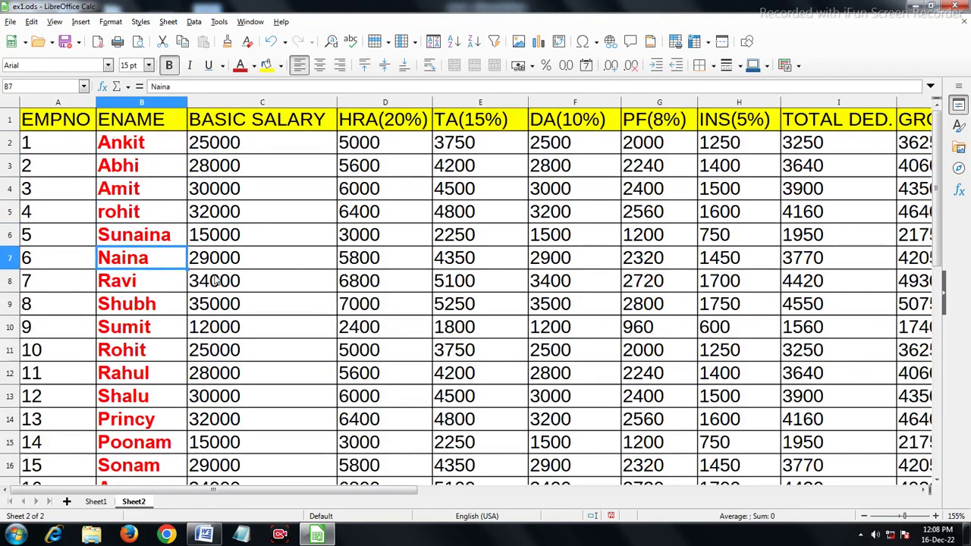
pyautogui.click(216, 280)
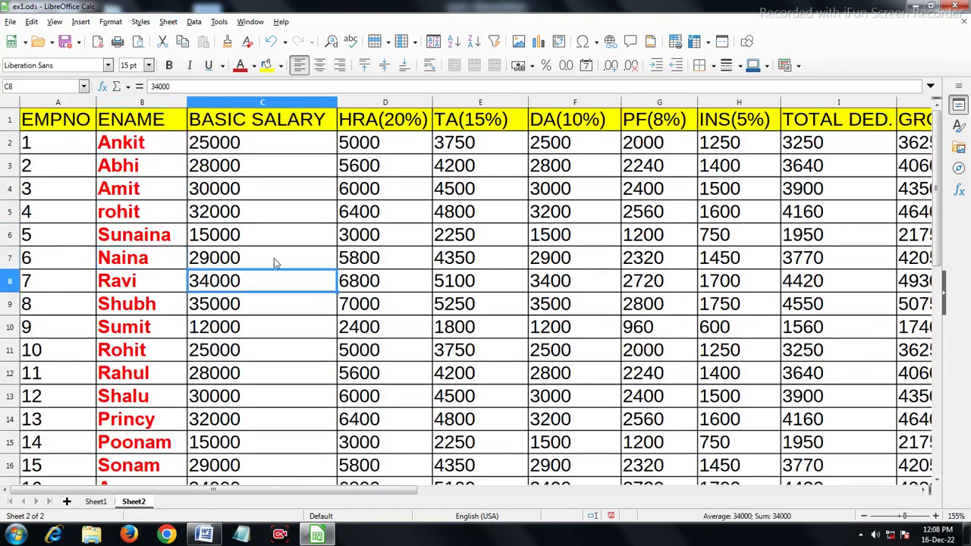
pyautogui.click(140, 143)
pyautogui.click(146, 182)
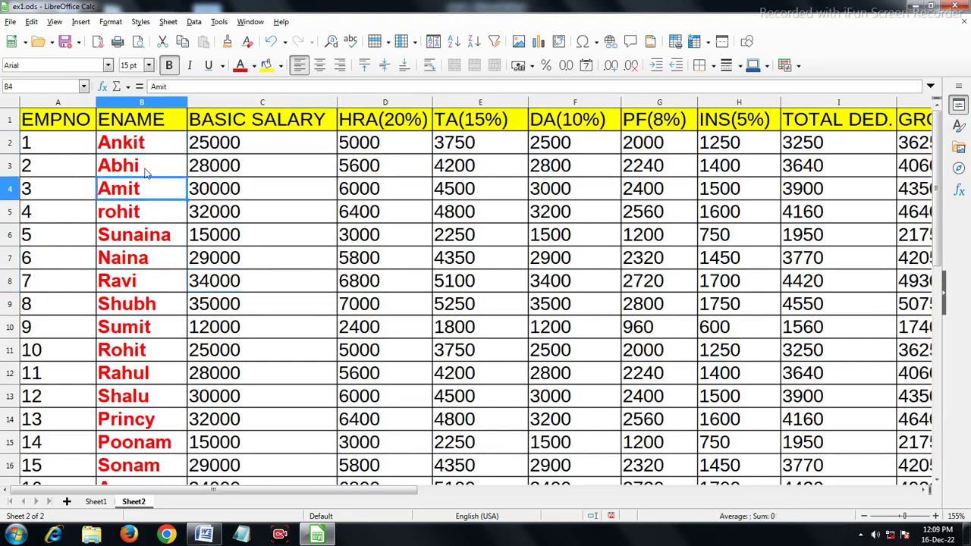
pyautogui.click(141, 144)
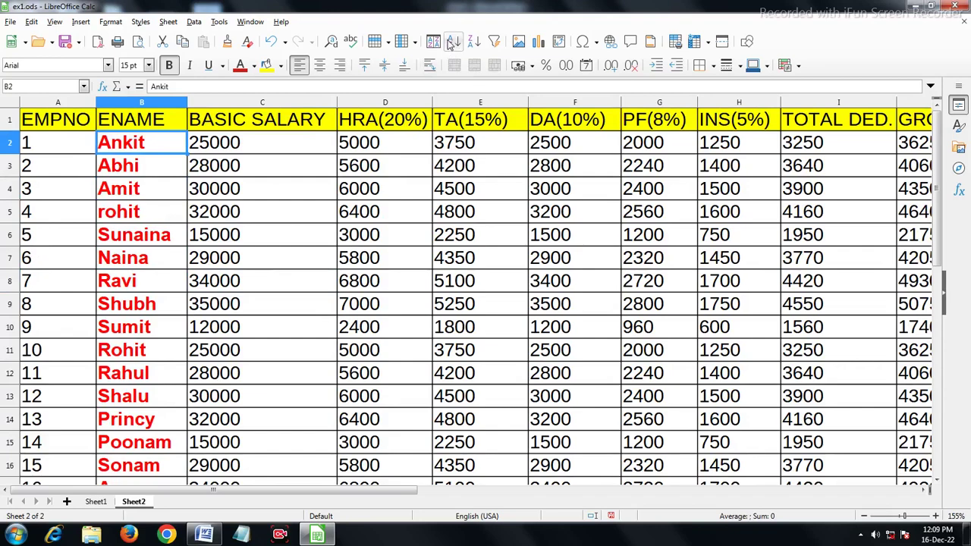
pyautogui.click(452, 42)
pyautogui.click(255, 211)
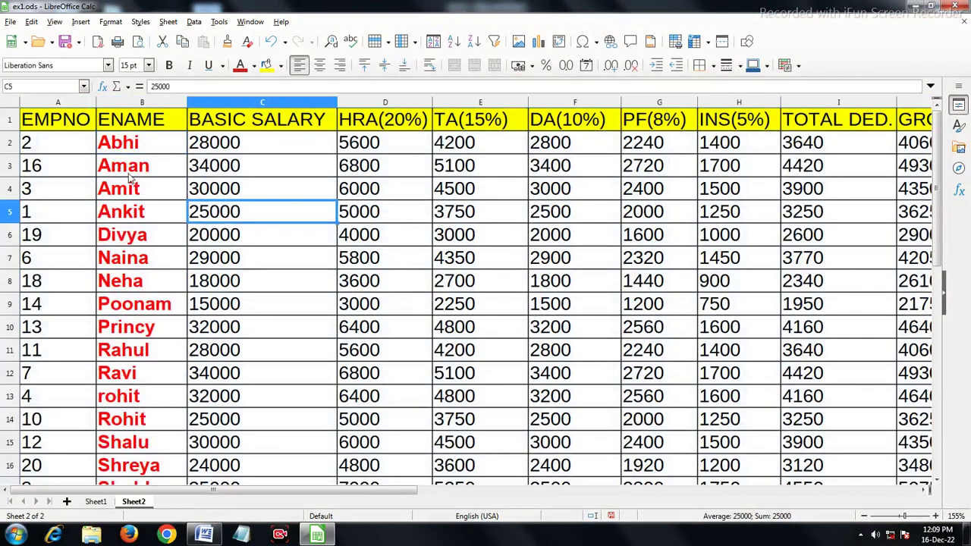
pyautogui.moveTo(132, 152); pyautogui.dragTo(139, 215)
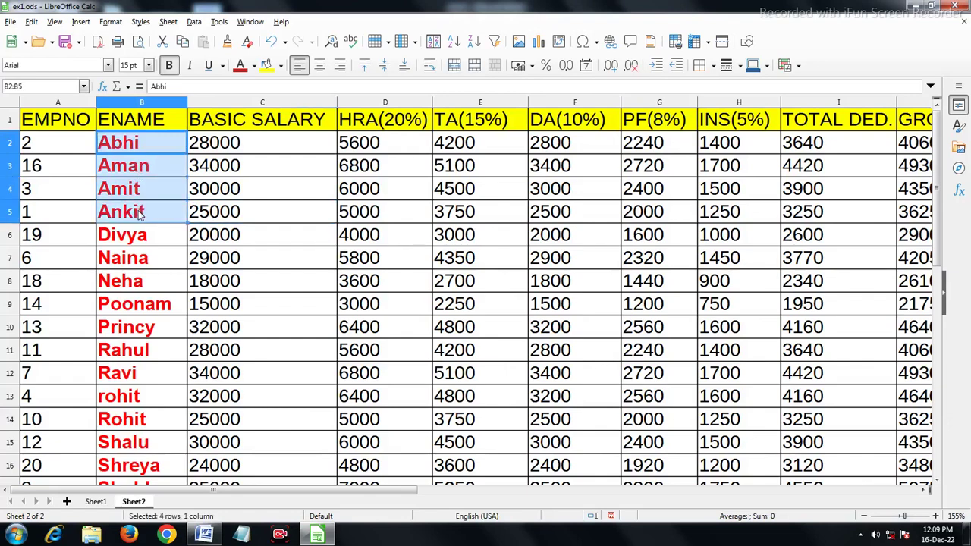
pyautogui.moveTo(140, 215); pyautogui.dragTo(135, 259)
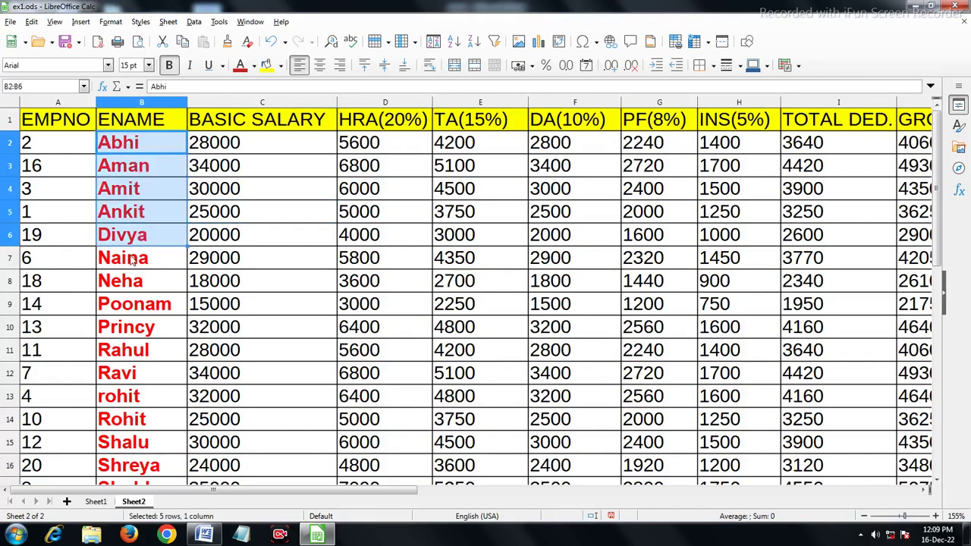
pyautogui.click(135, 259)
pyautogui.scroll(-1, 135, 262)
pyautogui.scroll(-2, 135, 265)
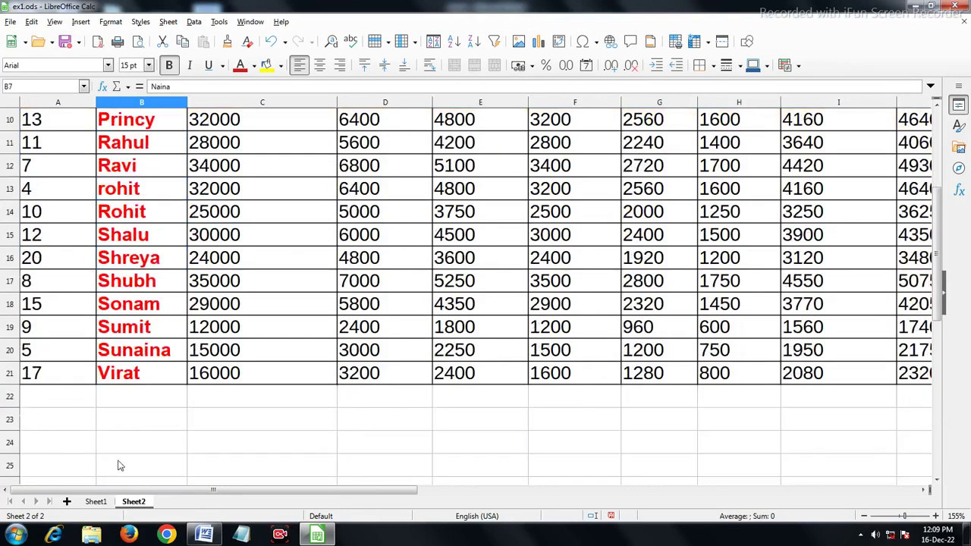
pyautogui.click(133, 382)
pyautogui.click(143, 334)
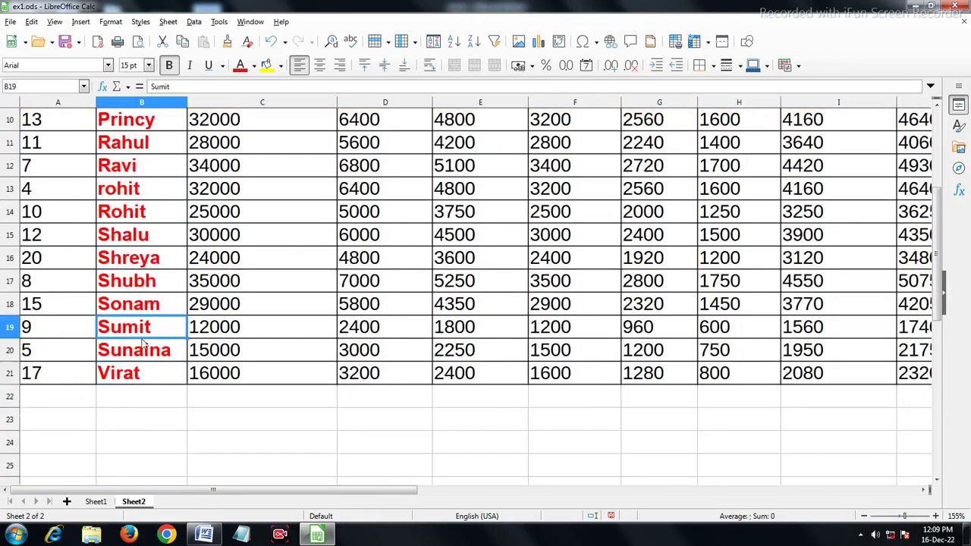
pyautogui.click(152, 370)
pyautogui.scroll(3, 159, 346)
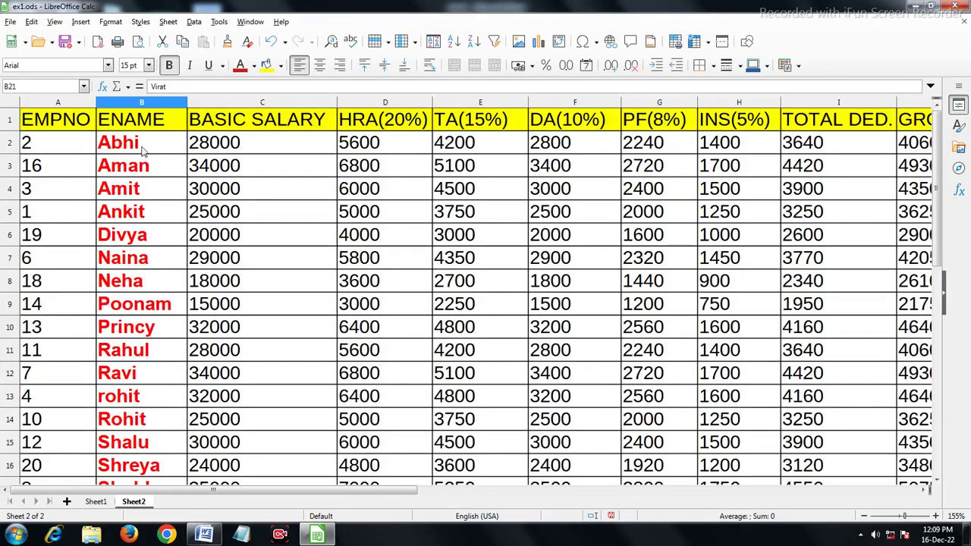
pyautogui.click(143, 149)
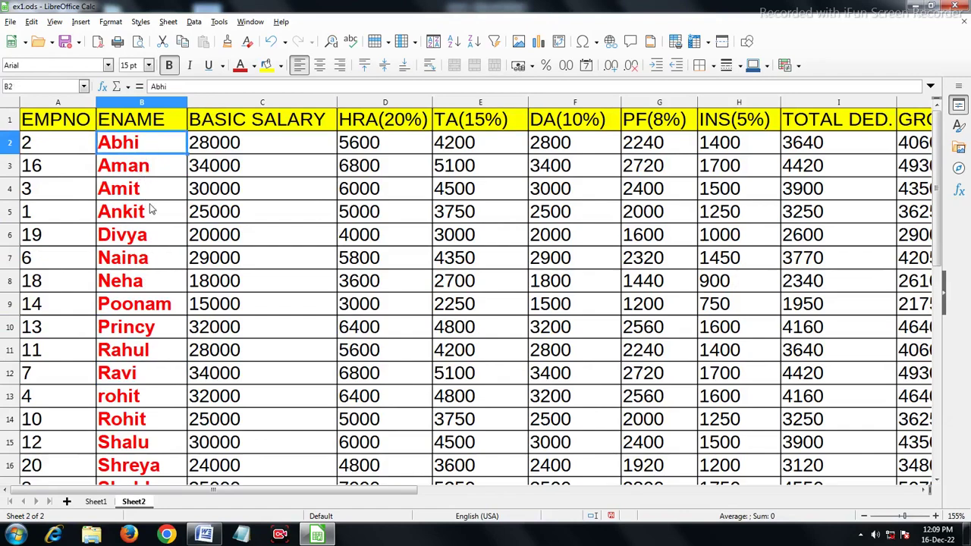
pyautogui.scroll(-5, 138, 336)
pyautogui.moveTo(130, 239); pyautogui.dragTo(135, 151)
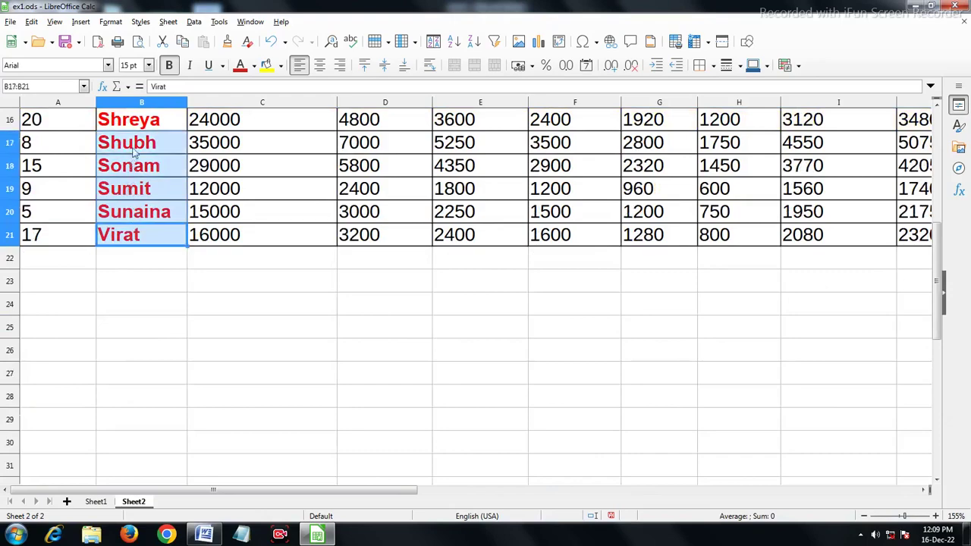
pyautogui.scroll(5, 134, 214)
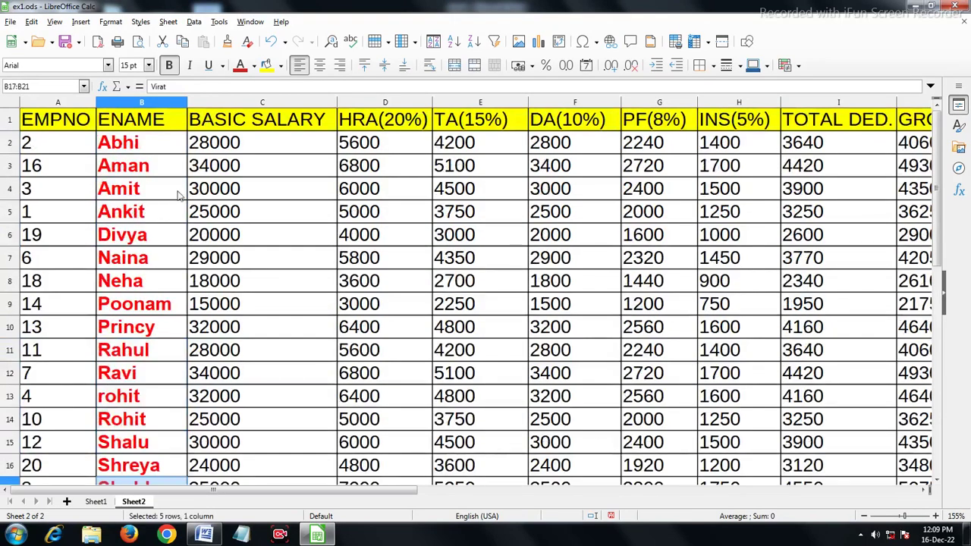
pyautogui.click(152, 148)
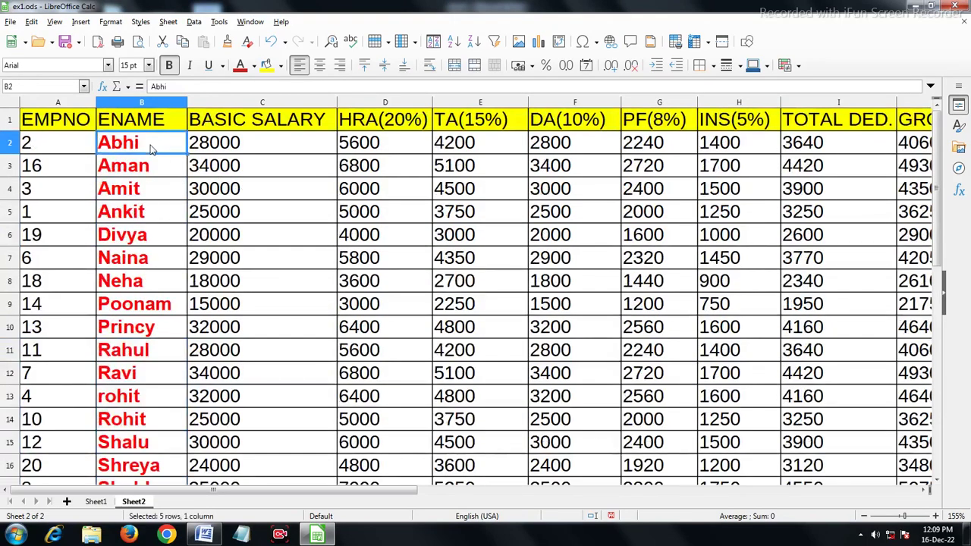
# Step: Sort the table by ENAME Z to A and check the sorted names, with Virat first
pyautogui.click(472, 42)
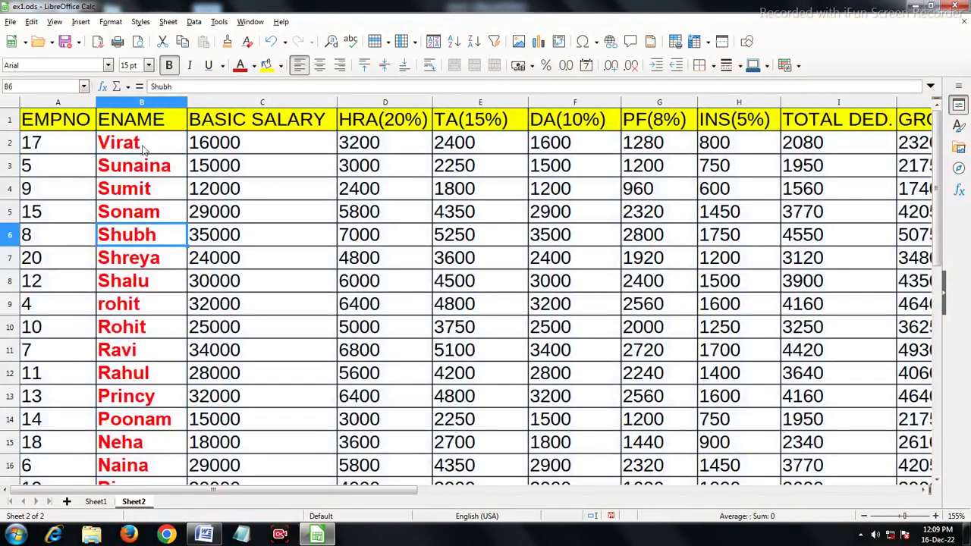
pyautogui.moveTo(124, 145)
pyautogui.mouseDown()
pyautogui.moveTo(132, 502)
pyautogui.moveTo(133, 485)
pyautogui.mouseUp()
pyautogui.scroll(1, 151, 393)
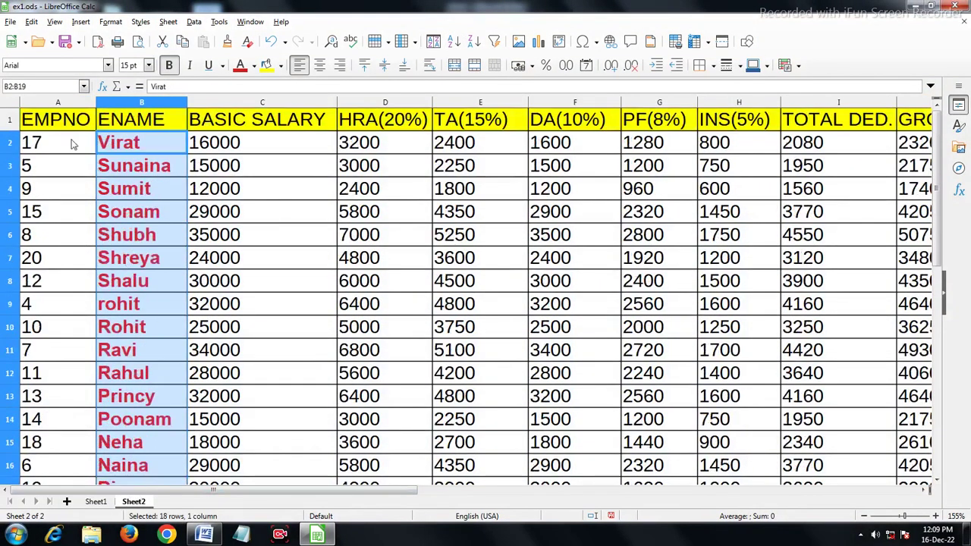
pyautogui.moveTo(53, 119); pyautogui.dragTo(430, 186)
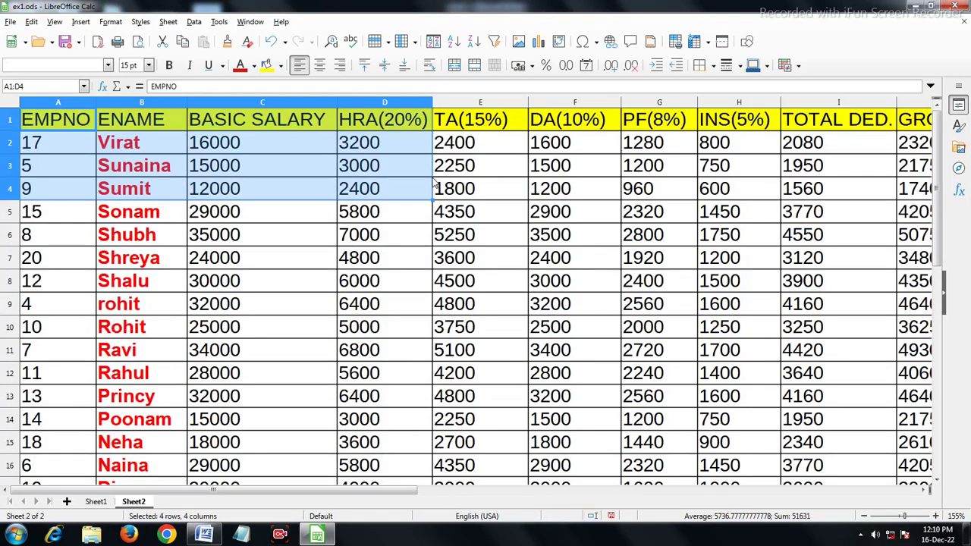
pyautogui.click(379, 220)
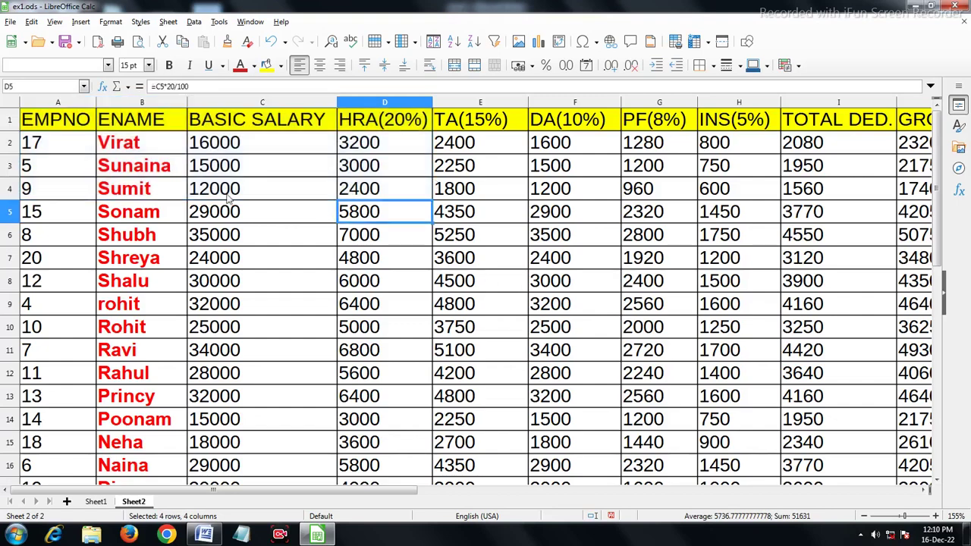
pyautogui.moveTo(172, 143); pyautogui.dragTo(144, 234)
pyautogui.click(267, 144)
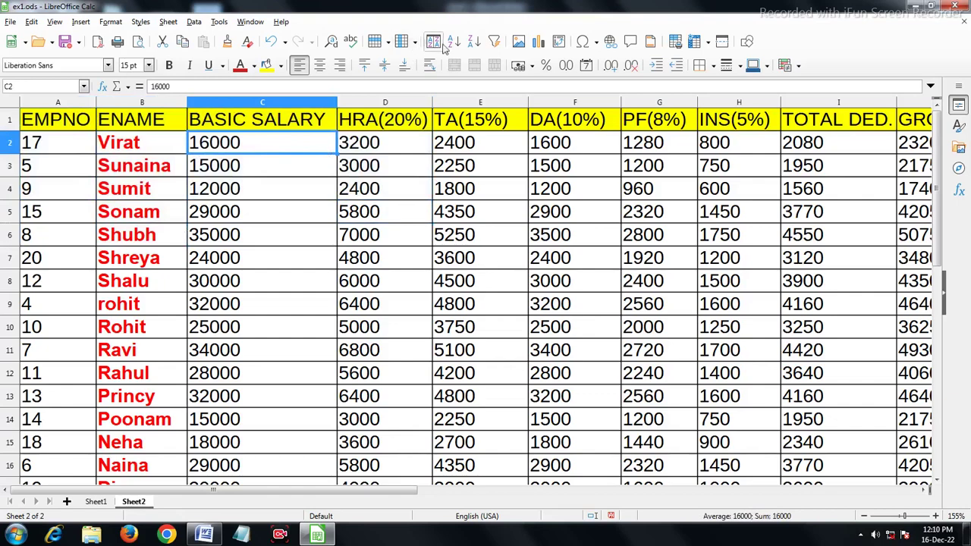
# Step: Sort ascending by BASIC SALARY and check the values run from 12000 to 35000
pyautogui.click(458, 42)
pyautogui.moveTo(303, 152)
pyautogui.mouseDown()
pyautogui.moveTo(254, 395)
pyautogui.moveTo(261, 144)
pyautogui.mouseUp()
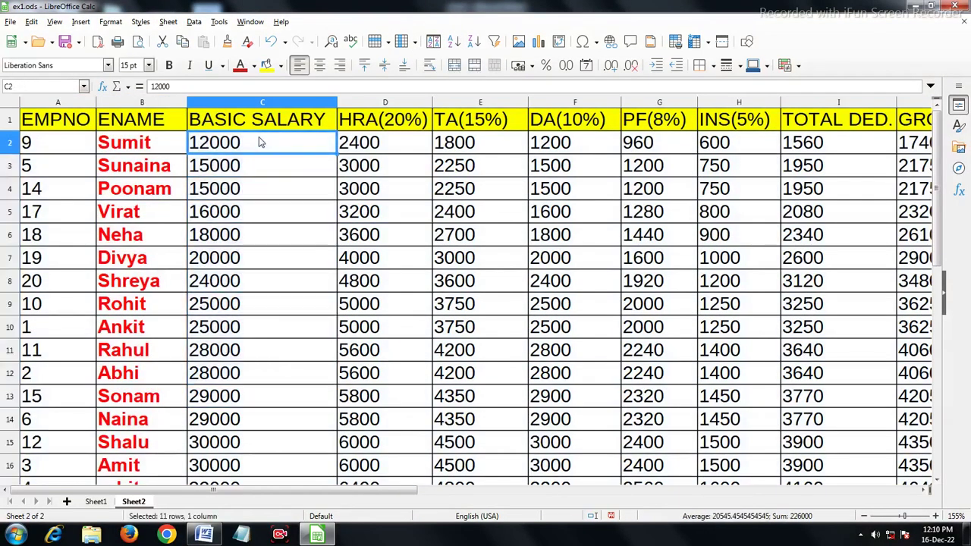
pyautogui.click(265, 167)
pyautogui.scroll(-3, 275, 182)
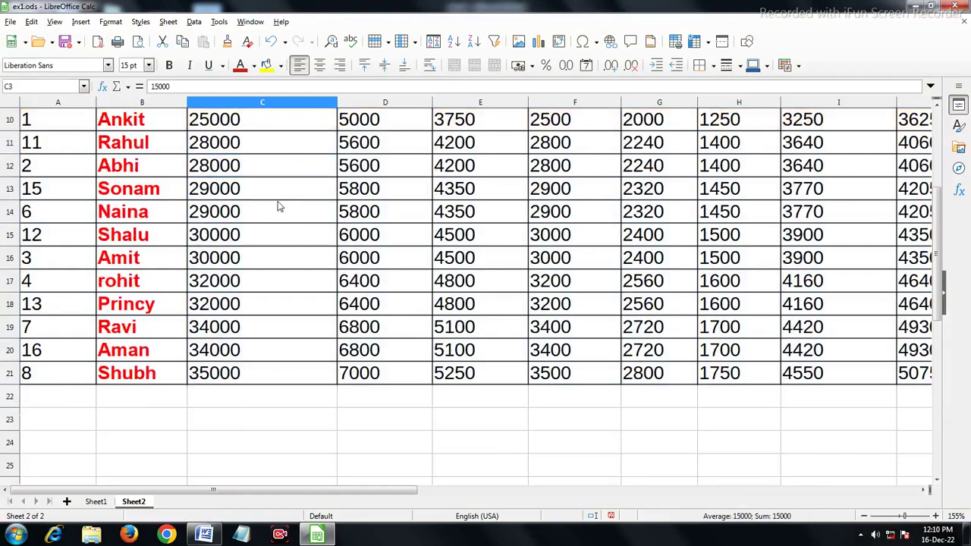
pyautogui.click(240, 377)
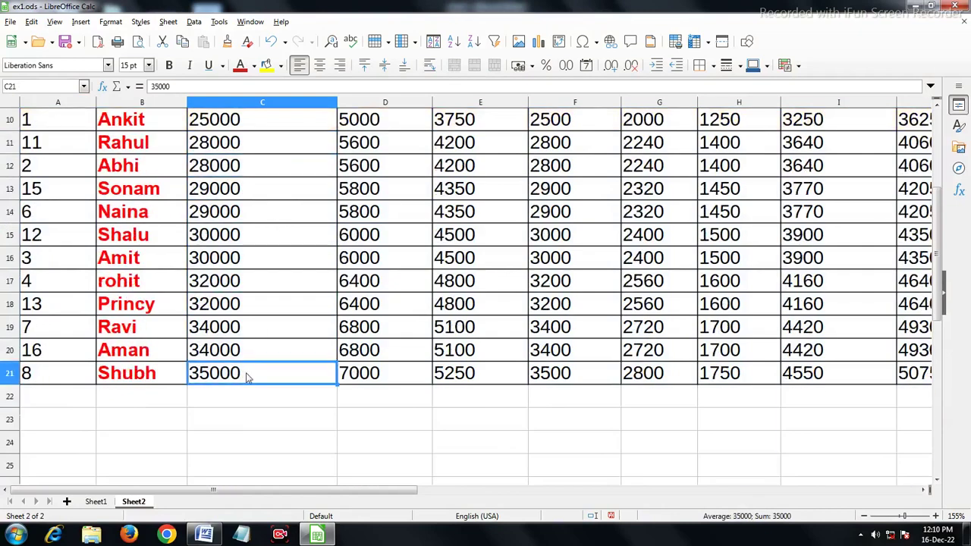
pyautogui.scroll(3, 251, 379)
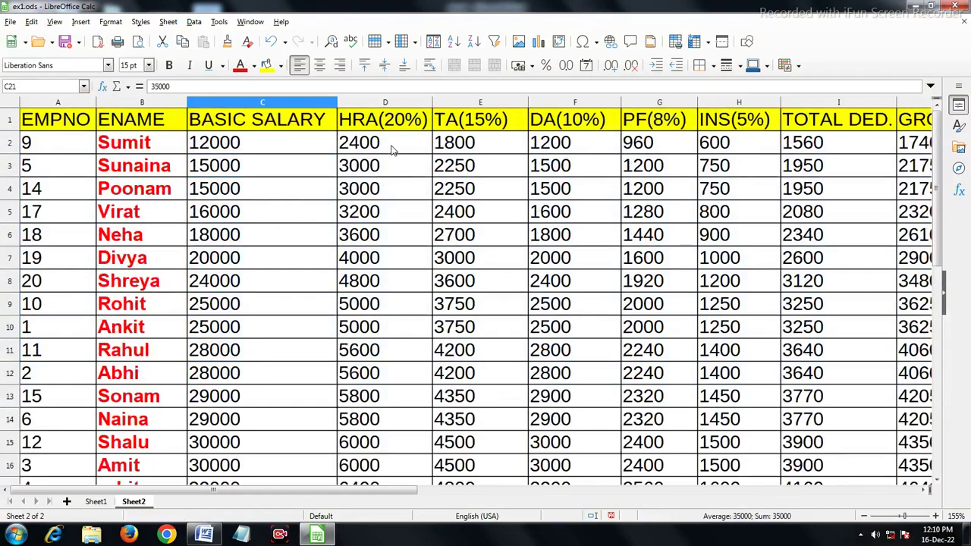
# Step: Check the first row's HRA, TA and PF values after sorting
pyautogui.click(390, 147)
pyautogui.click(489, 151)
pyautogui.click(644, 144)
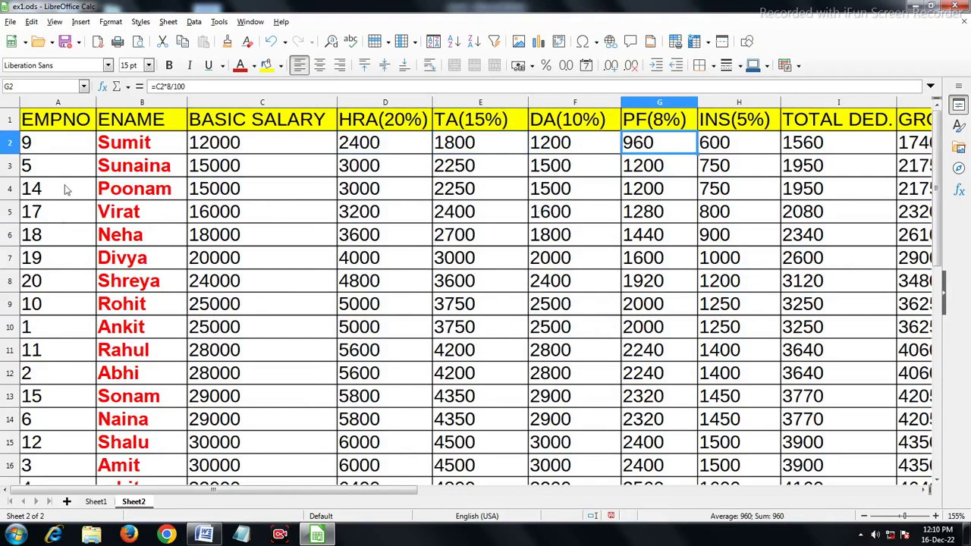
pyautogui.click(44, 144)
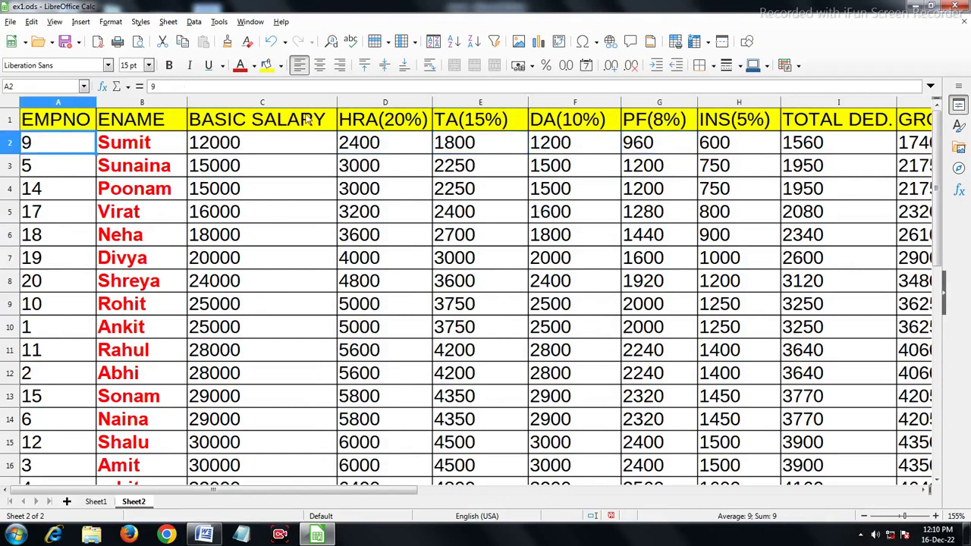
# Step: Sort by EMPNO ascending and undo an accidental shift of the table
pyautogui.click(454, 41)
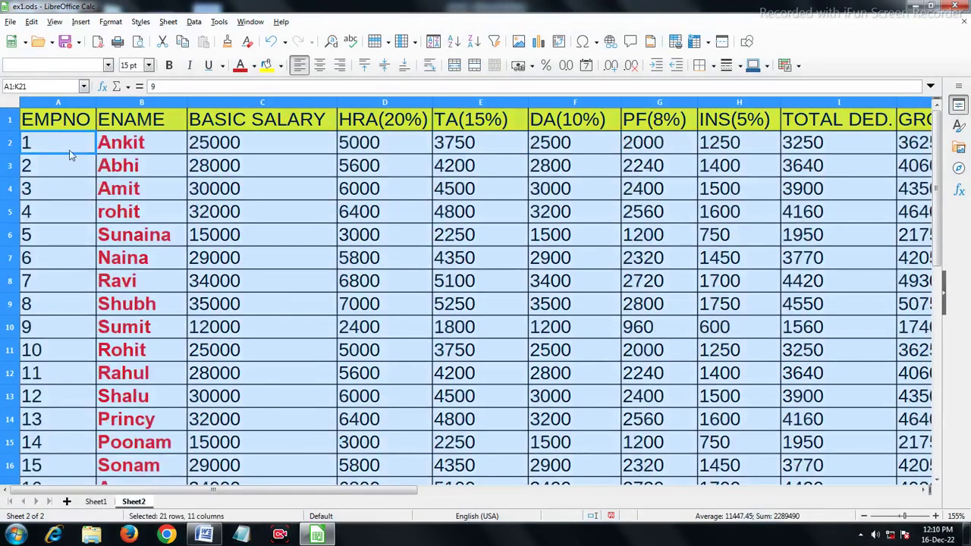
pyautogui.hotkey('ctrl', 'z')
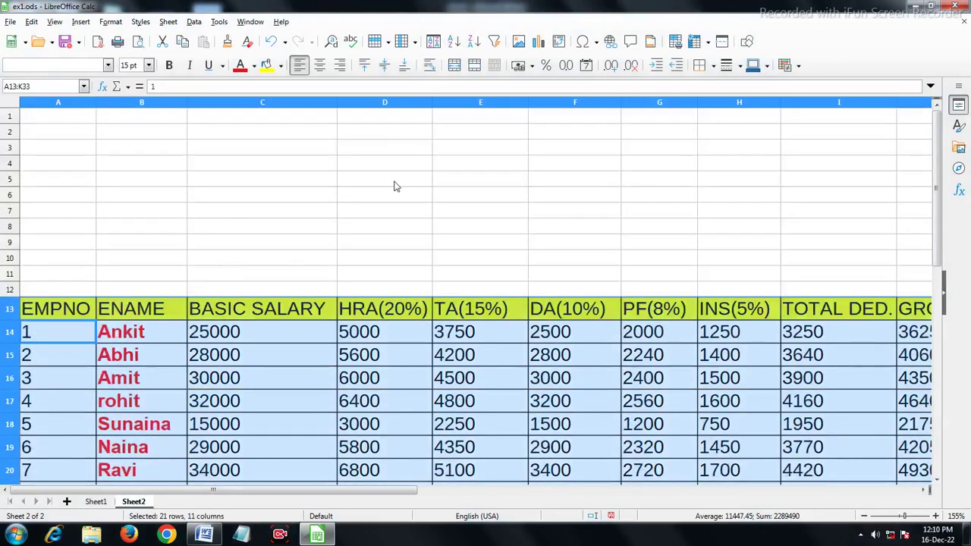
pyautogui.press('super')
pyautogui.hotkey('ctrl', 'z')
# Step: Re-sort by EMPNO, descending then ascending, so employees run from 1 Ankit onward
pyautogui.click(46, 154)
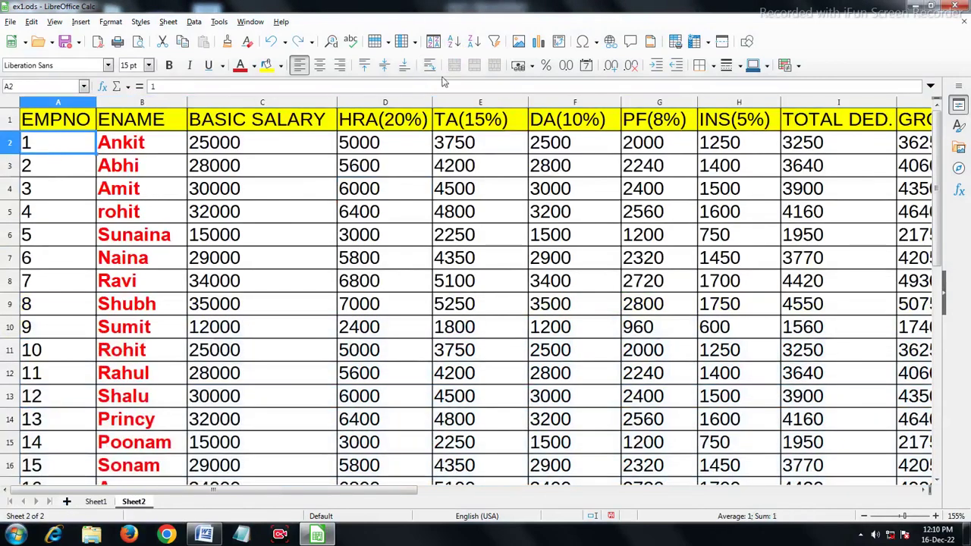
pyautogui.click(473, 41)
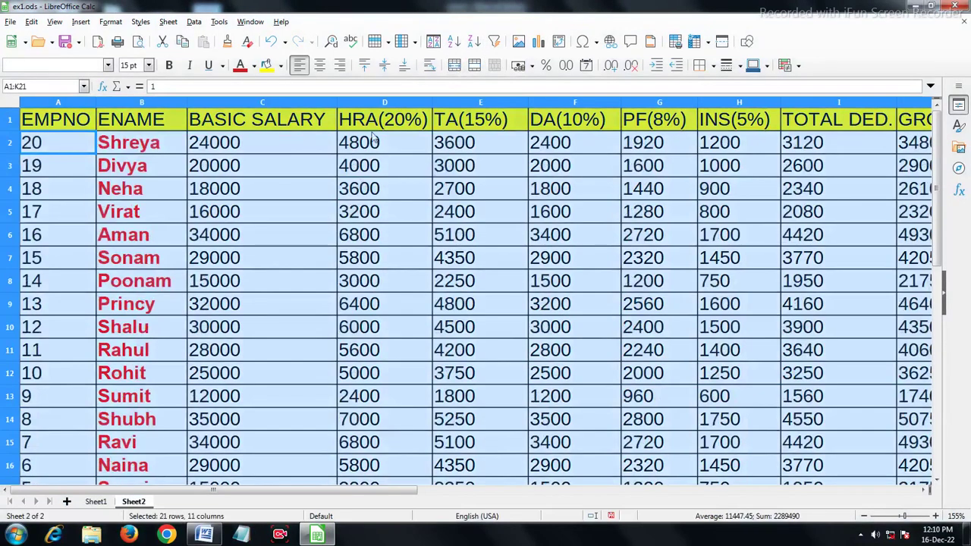
pyautogui.click(452, 43)
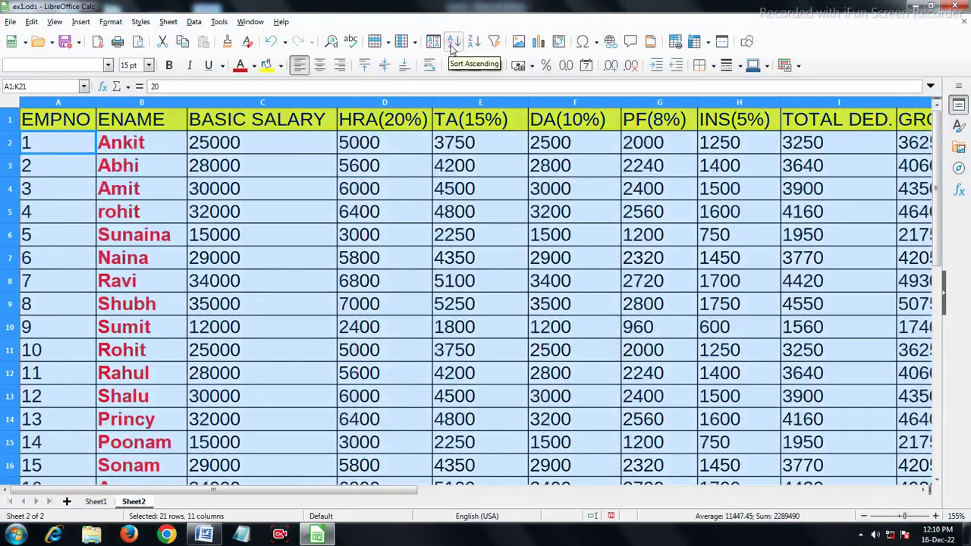
pyautogui.click(398, 210)
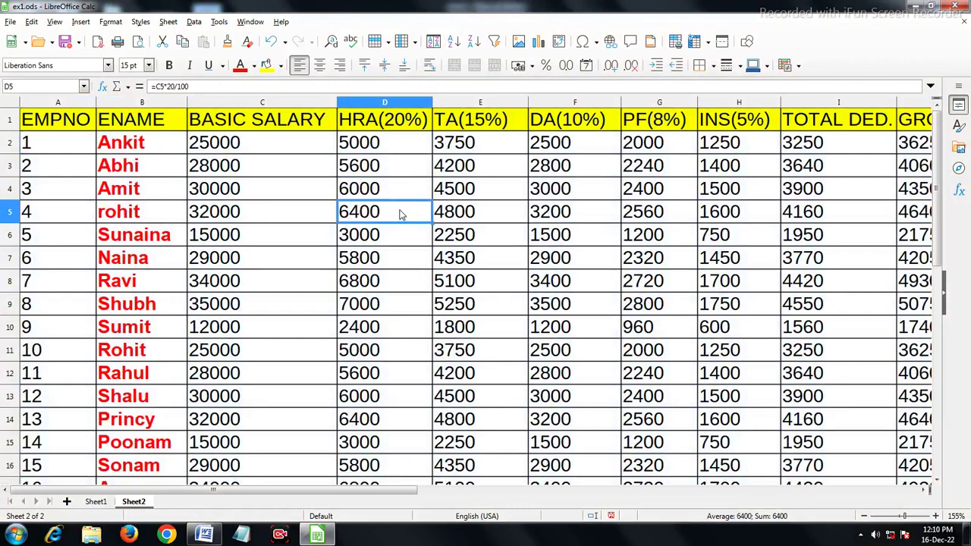
pyautogui.moveTo(375, 490); pyautogui.dragTo(462, 498)
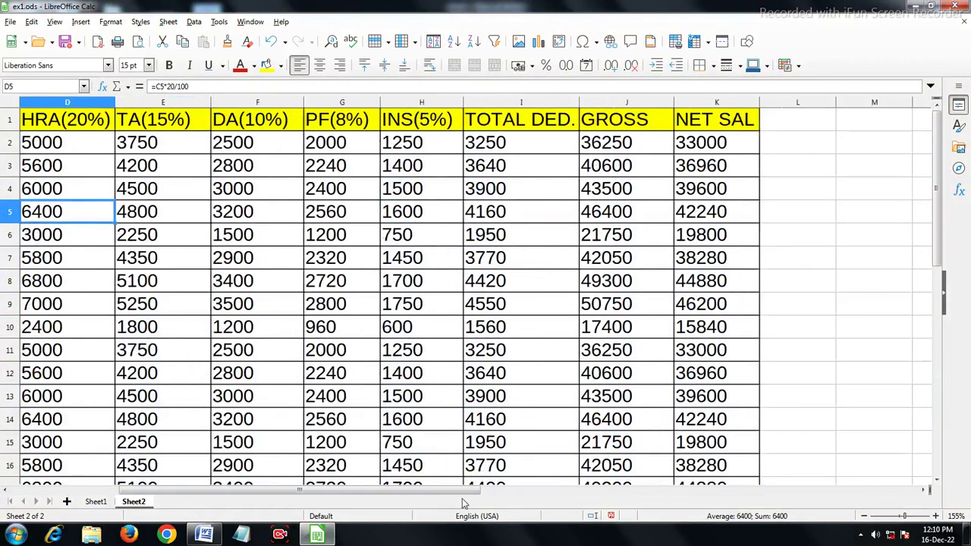
# Step: Sort ascending from the NET SAL column K and review the sorted values
pyautogui.click(730, 144)
pyautogui.click(453, 41)
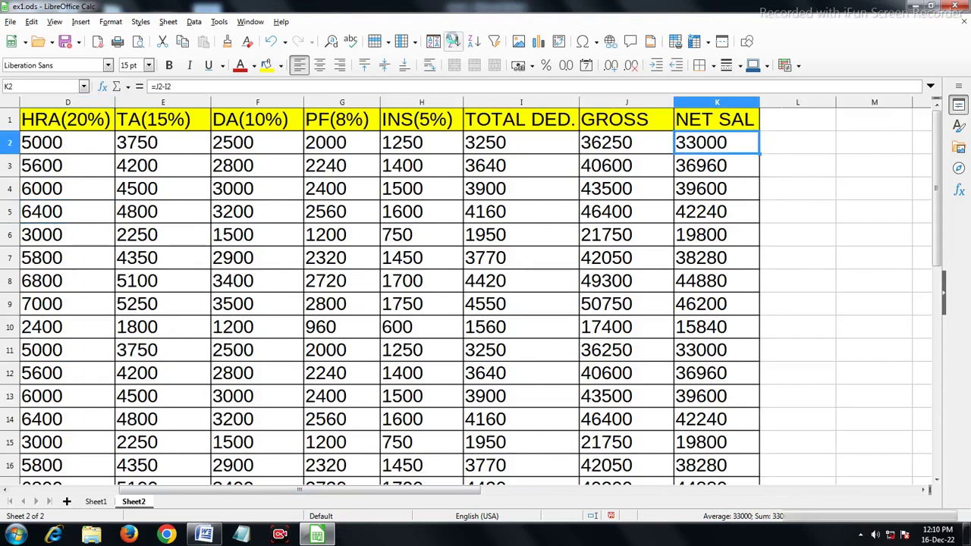
pyautogui.moveTo(701, 150); pyautogui.dragTo(698, 489)
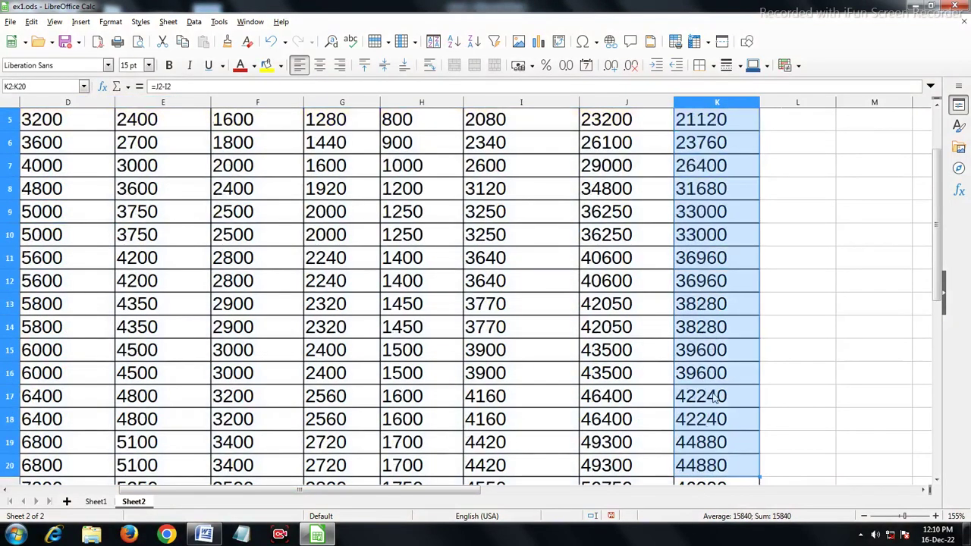
pyautogui.scroll(-4, 713, 399)
pyautogui.click(689, 255)
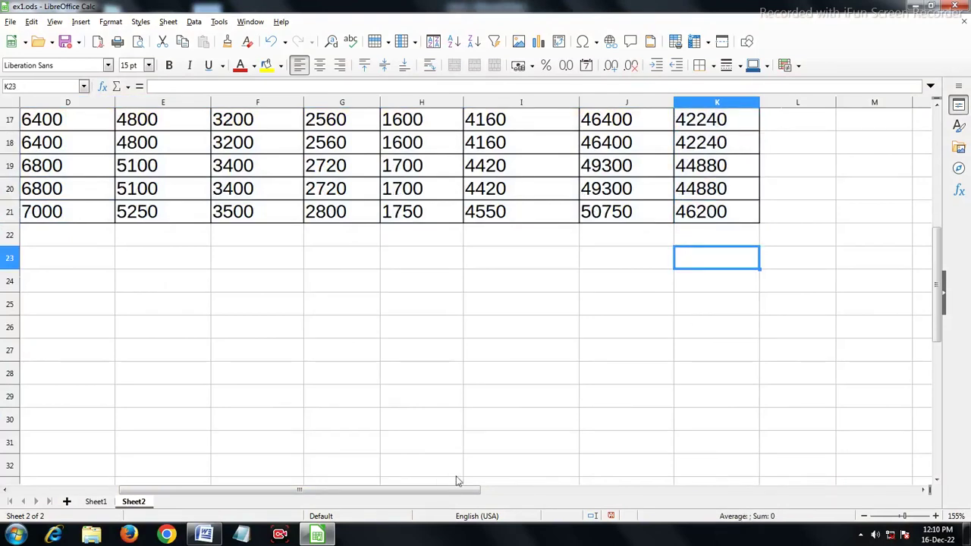
pyautogui.moveTo(437, 489); pyautogui.dragTo(195, 476)
pyautogui.scroll(5, 448, 182)
pyautogui.scroll(1, 448, 182)
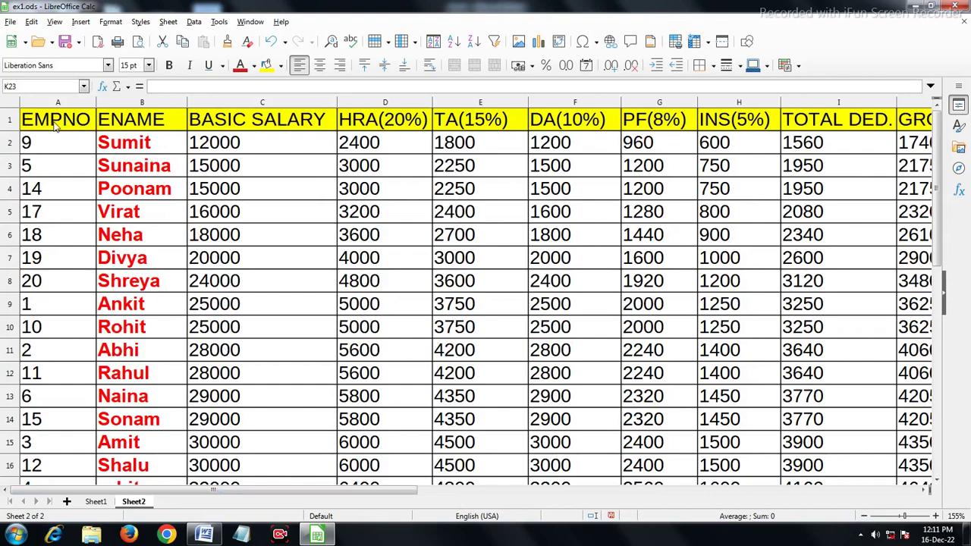
# Step: Re-sort the table by EMPNO ascending, from 1 Ankit onward
pyautogui.click(76, 144)
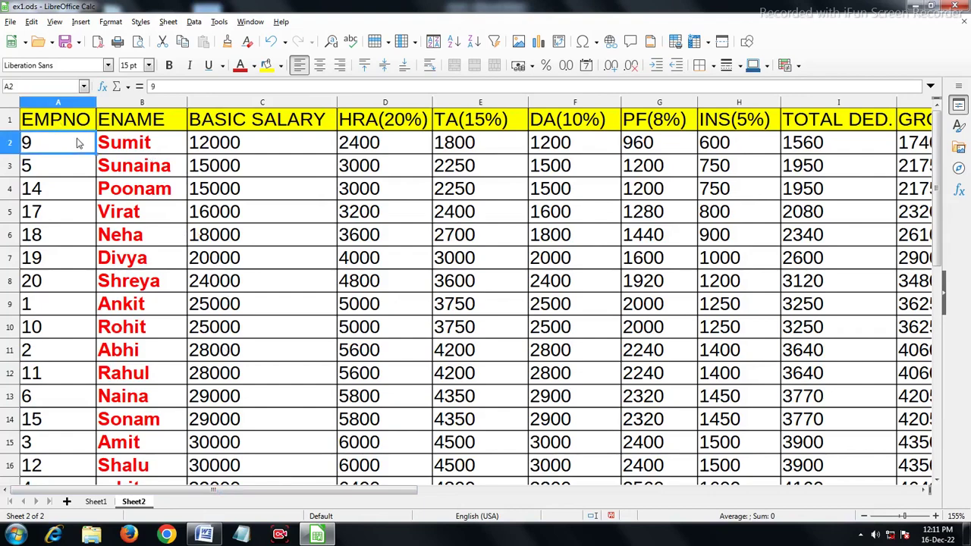
pyautogui.click(452, 41)
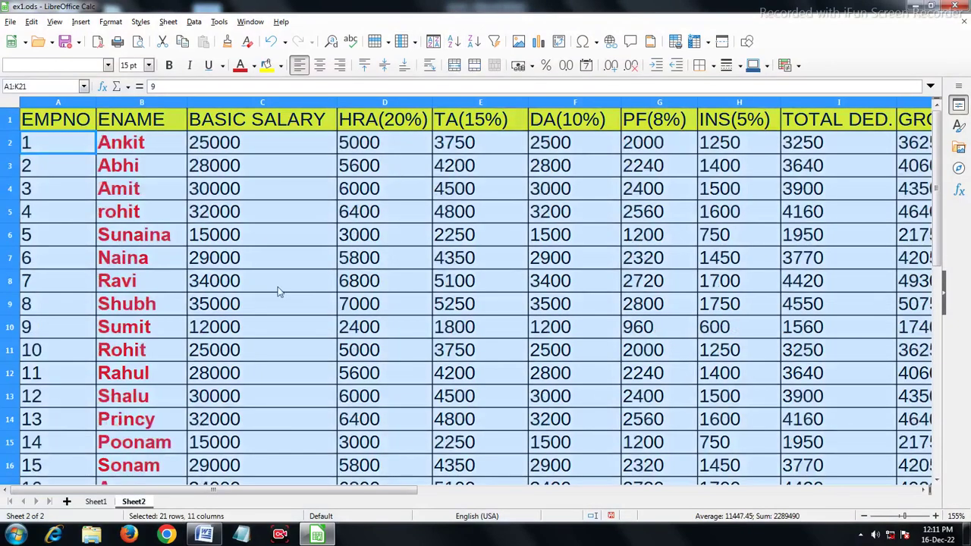
pyautogui.click(277, 302)
# Step: Select the row 1 header cells from EMPNO through NET SAL
pyautogui.moveTo(56, 121); pyautogui.dragTo(906, 114)
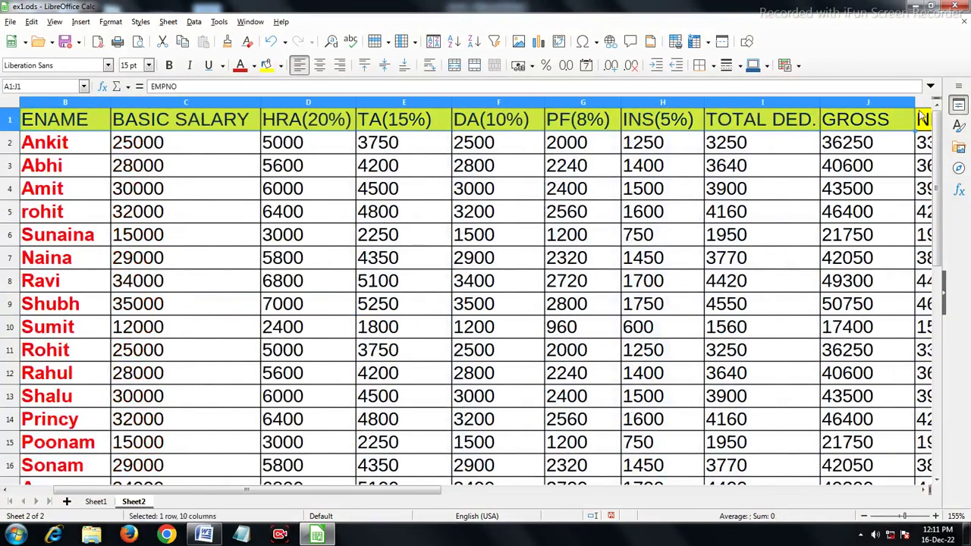
pyautogui.moveTo(906, 114); pyautogui.dragTo(296, 117)
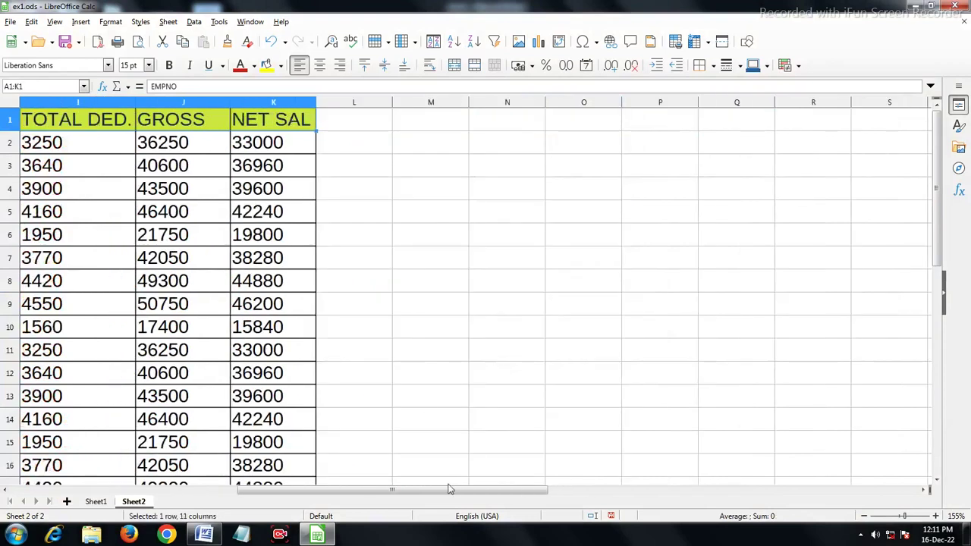
pyautogui.moveTo(447, 483)
pyautogui.mouseDown()
pyautogui.moveTo(402, 517)
pyautogui.moveTo(223, 490)
pyautogui.mouseUp()
pyautogui.scroll(2, 222, 455)
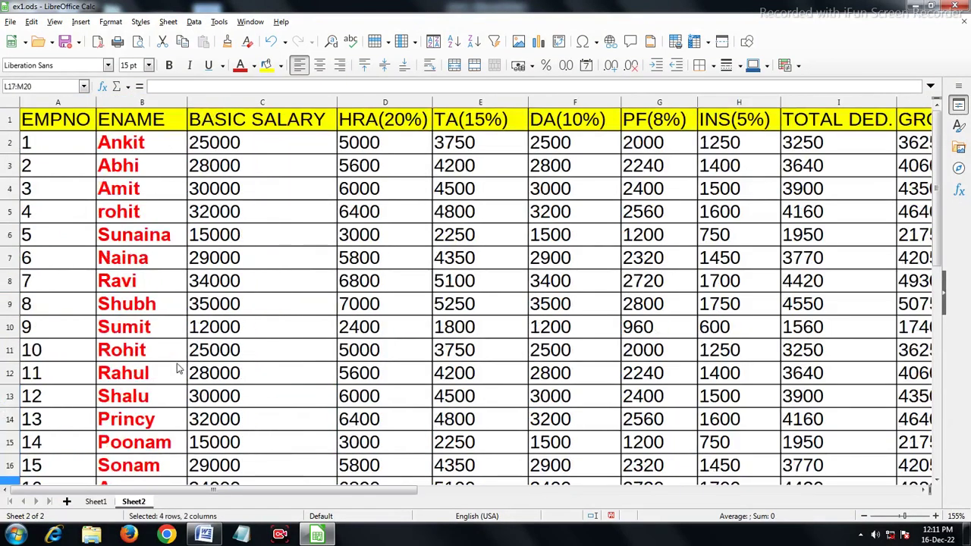
pyautogui.click(10, 120)
pyautogui.click(126, 216)
pyautogui.click(15, 126)
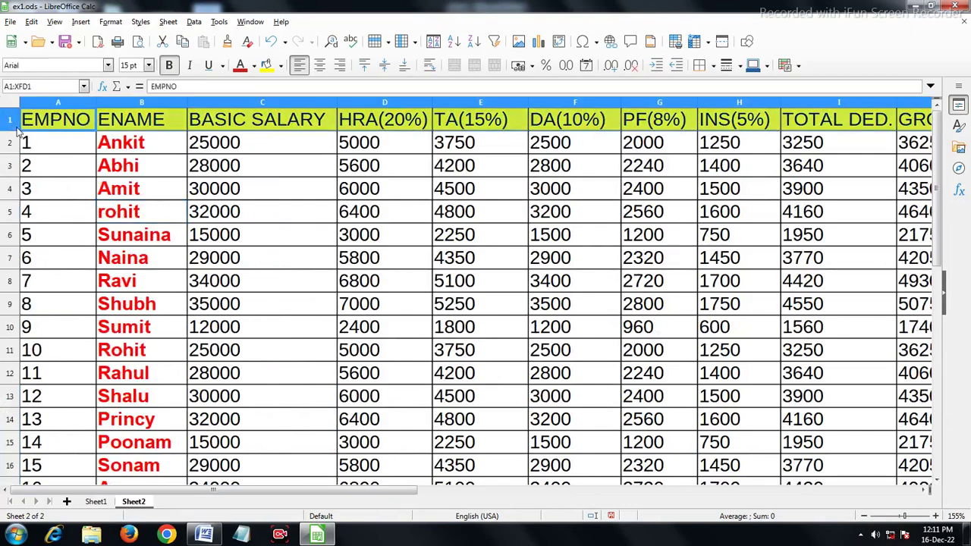
pyautogui.click(126, 211)
pyautogui.moveTo(53, 119)
pyautogui.mouseDown()
pyautogui.moveTo(961, 127)
pyautogui.moveTo(193, 127)
pyautogui.mouseUp()
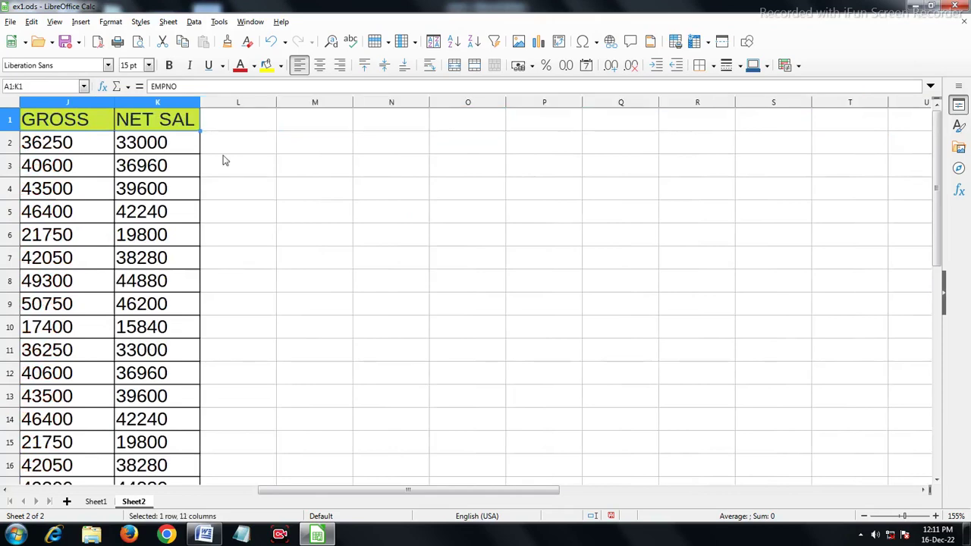
pyautogui.moveTo(392, 491); pyautogui.dragTo(76, 455)
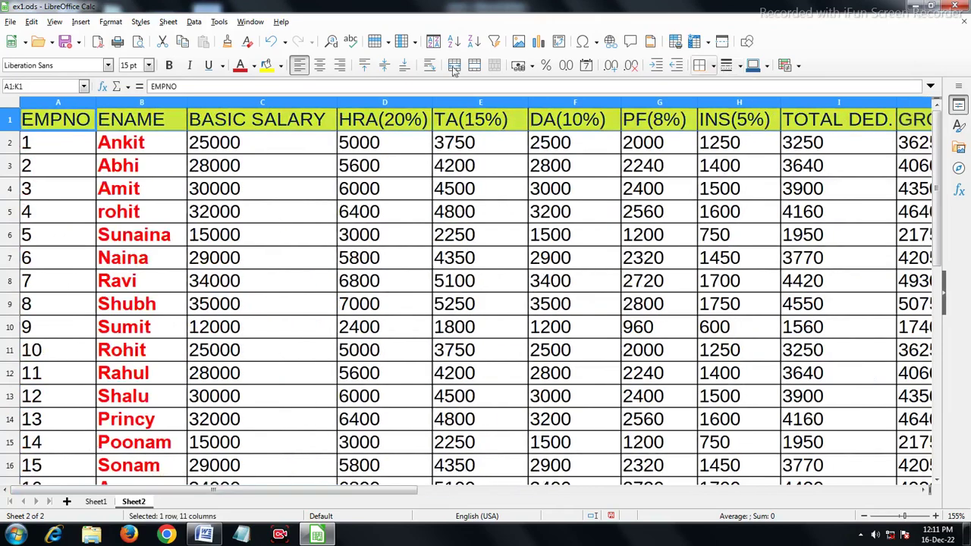
# Step: Turn on AutoFilter for the header cells EMPNO through NET SAL
pyautogui.click(498, 44)
pyautogui.moveTo(500, 205); pyautogui.dragTo(496, 235)
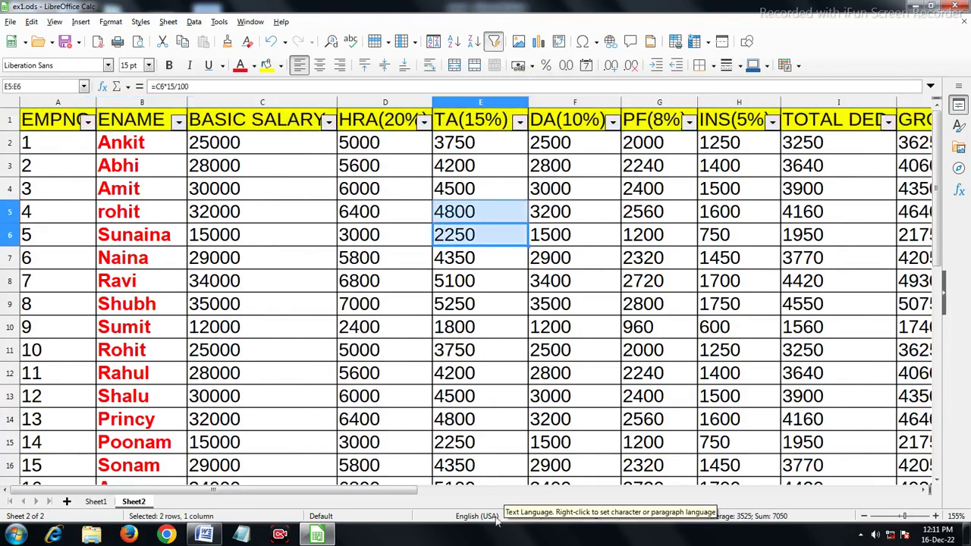
pyautogui.moveTo(388, 491)
pyautogui.mouseDown()
pyautogui.moveTo(489, 497)
pyautogui.moveTo(224, 500)
pyautogui.mouseUp()
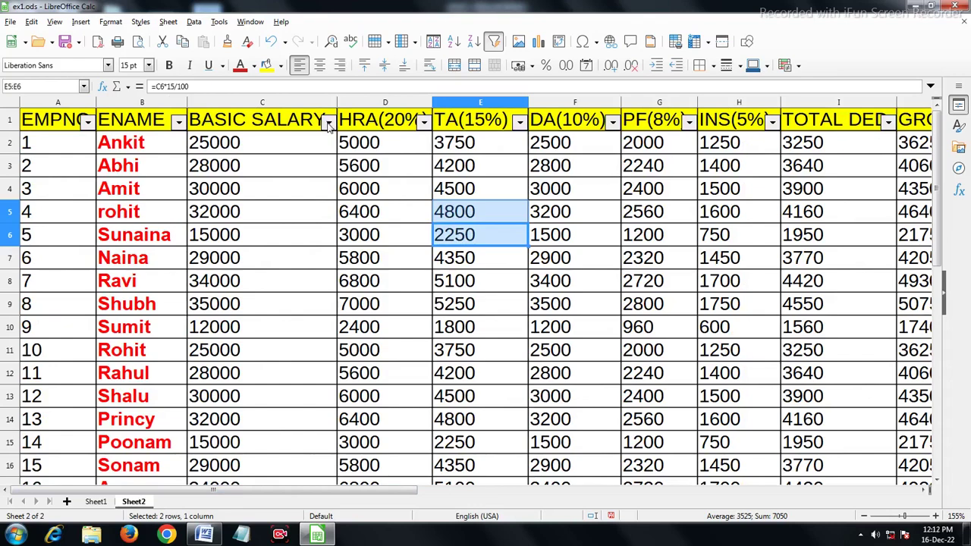
# Step: Filter BASIC SALARY to show only 32000, 34000 and 35000
pyautogui.click(329, 122)
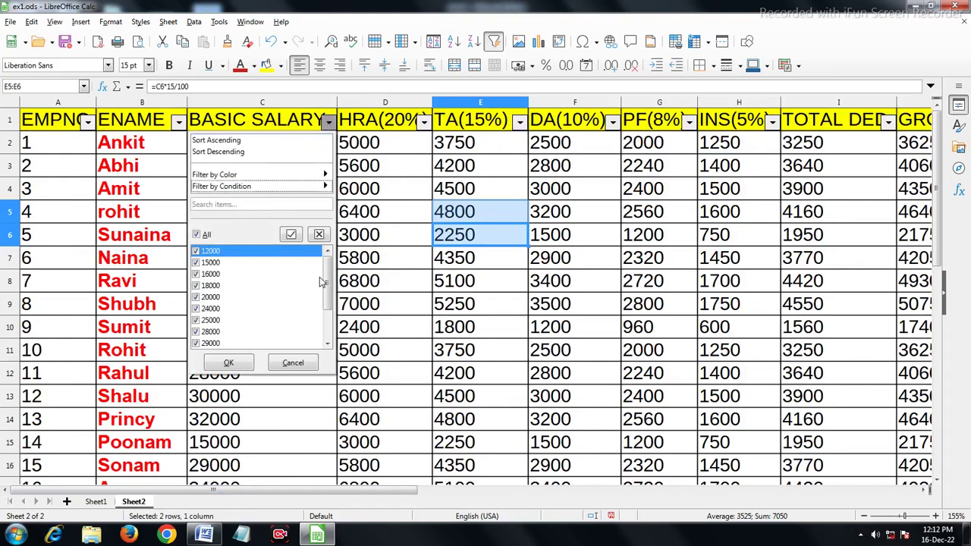
pyautogui.moveTo(324, 279); pyautogui.dragTo(324, 337)
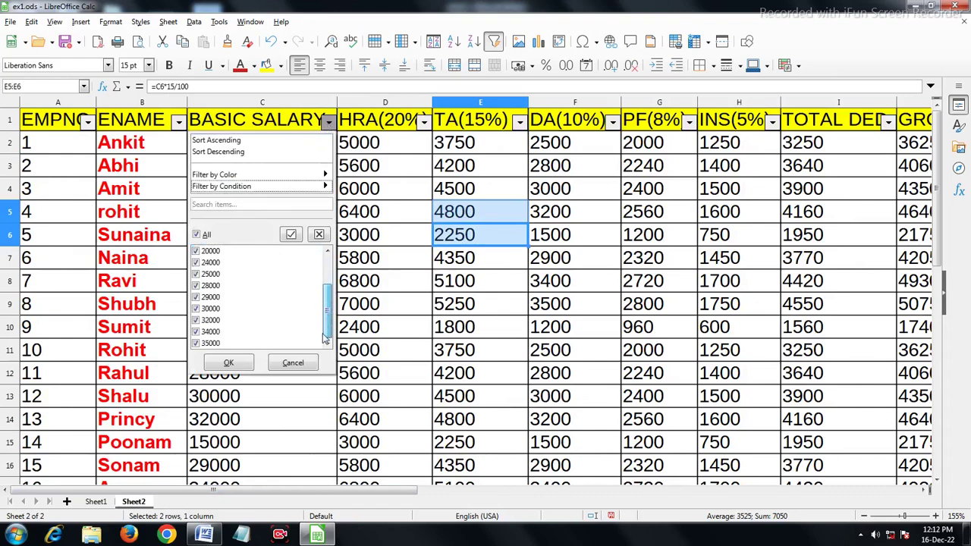
pyautogui.click(196, 235)
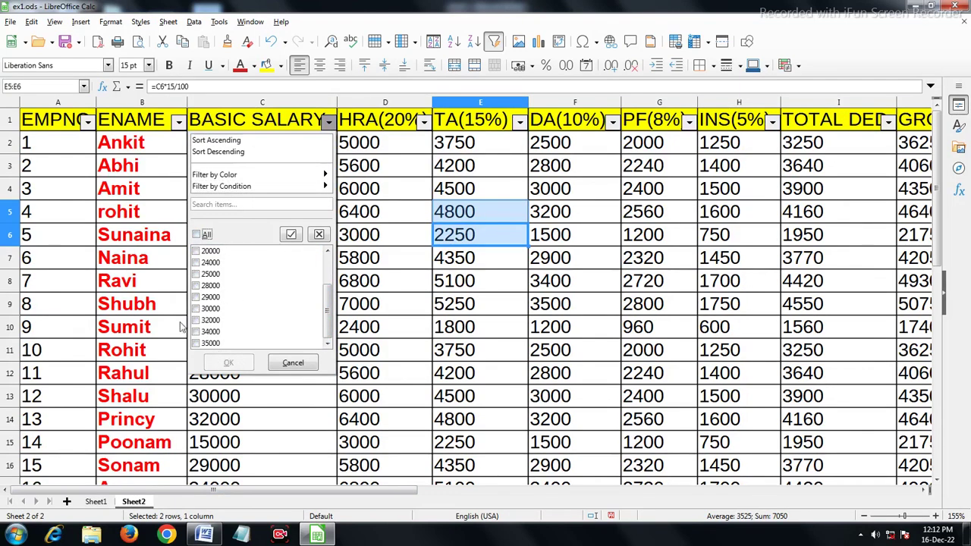
pyautogui.scroll(3, 231, 310)
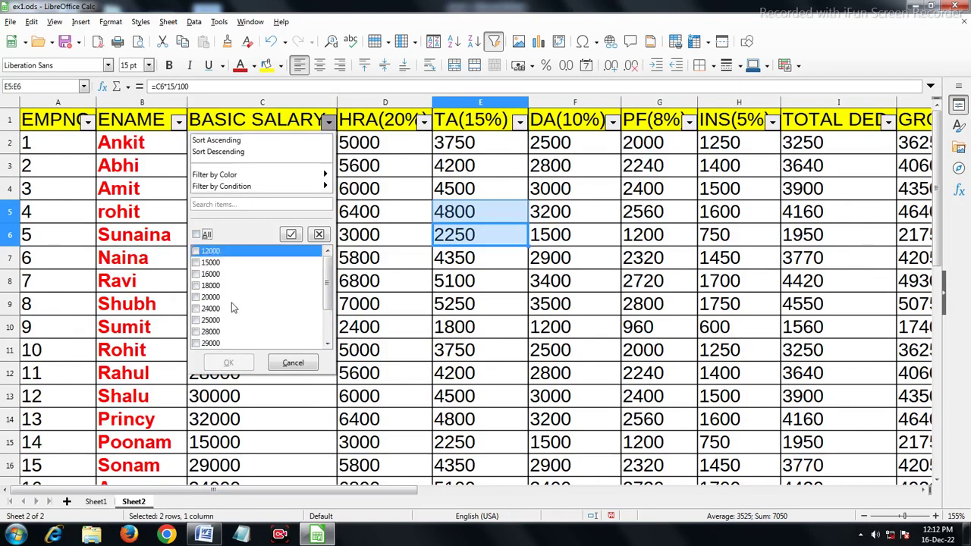
pyautogui.scroll(-3, 199, 312)
pyautogui.click(196, 320)
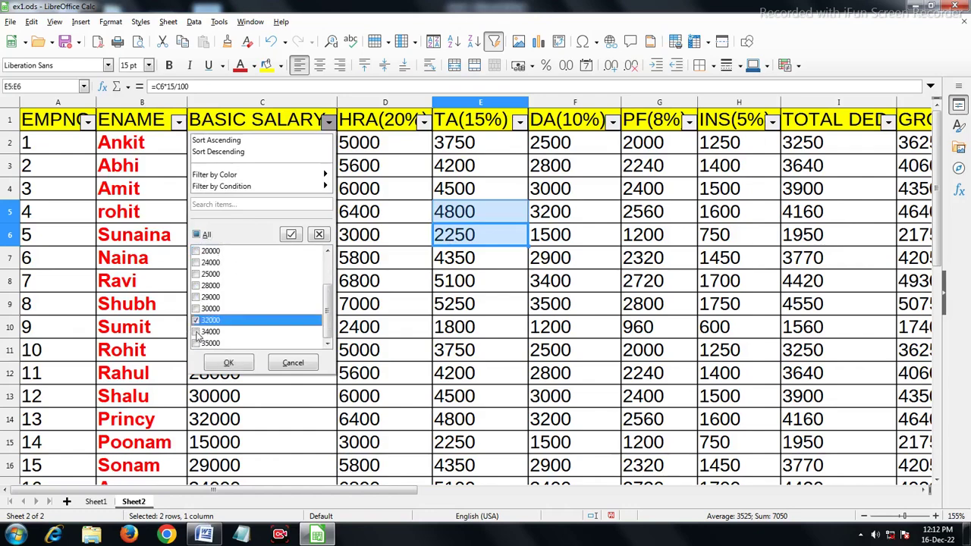
pyautogui.click(196, 332)
pyautogui.click(197, 343)
pyautogui.click(230, 364)
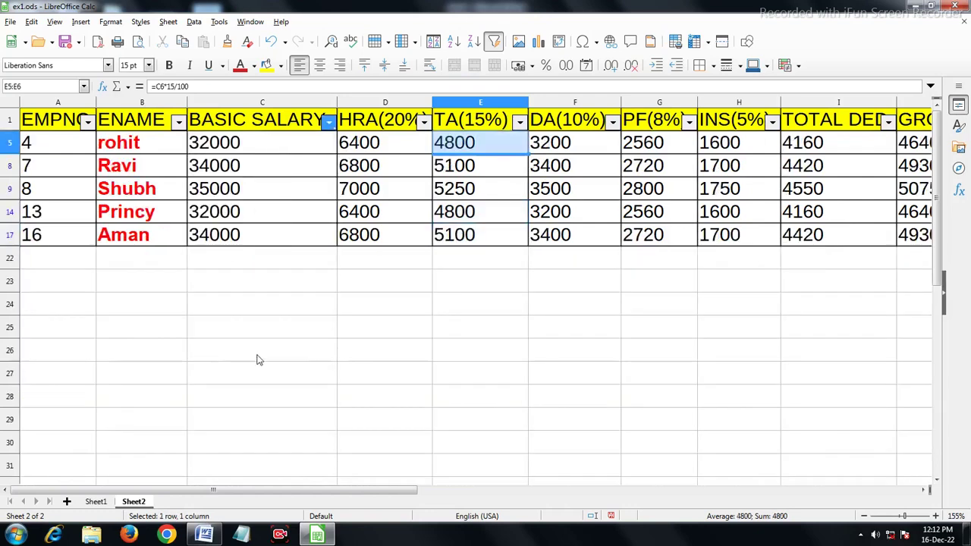
# Step: Select the five filtered rows, EMPNO 4, 7, 8, 13 and 16, to review them
pyautogui.click(250, 346)
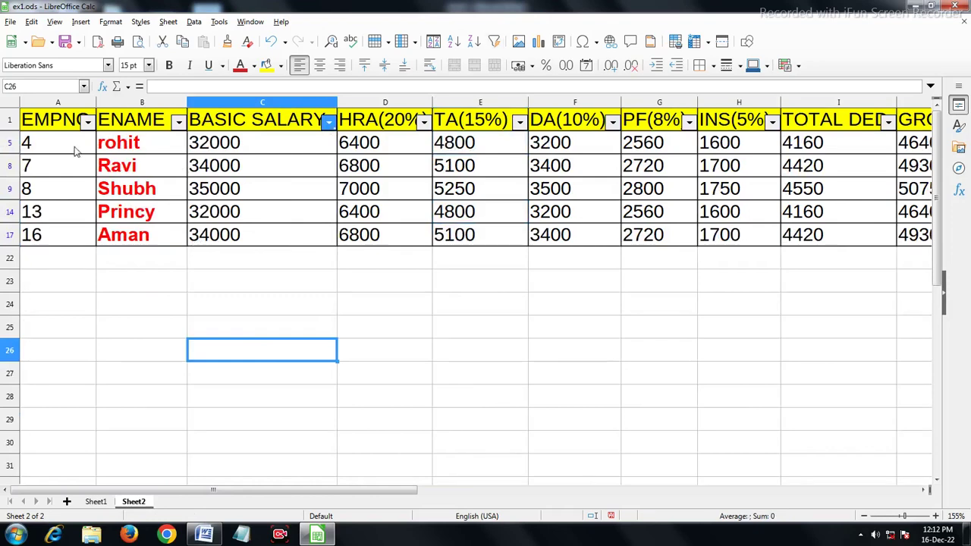
pyautogui.moveTo(54, 143); pyautogui.dragTo(800, 236)
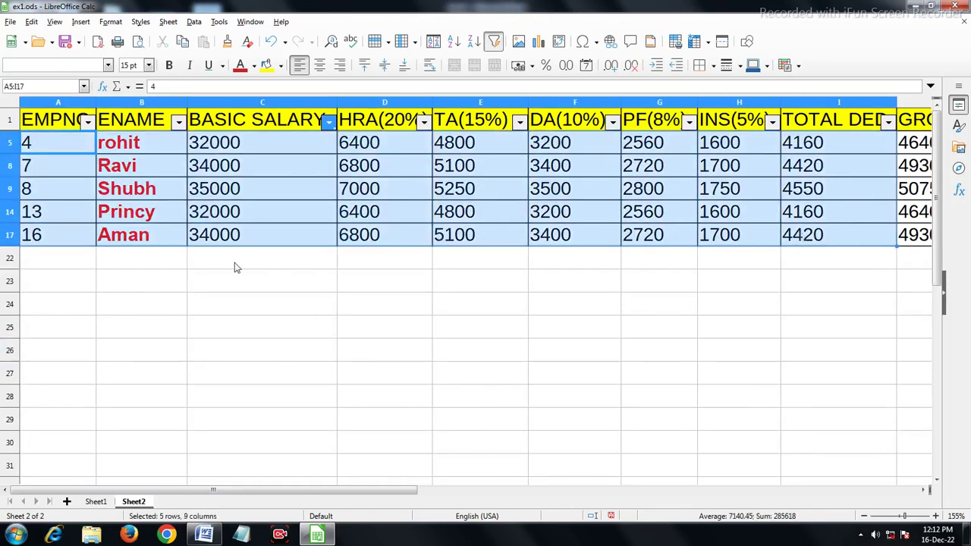
pyautogui.click(164, 321)
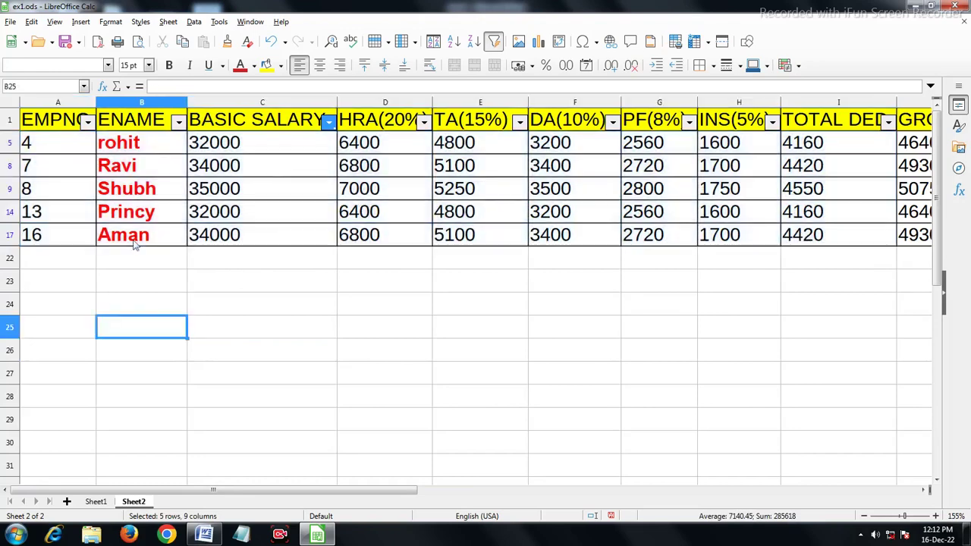
# Step: Sort the employees A to Z by ENAME from its AutoFilter menu
pyautogui.click(152, 146)
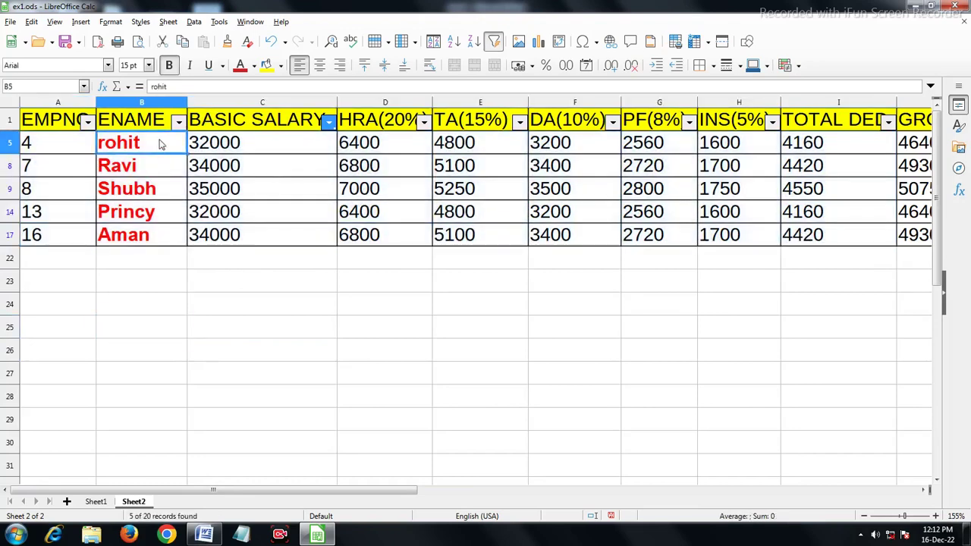
pyautogui.click(181, 123)
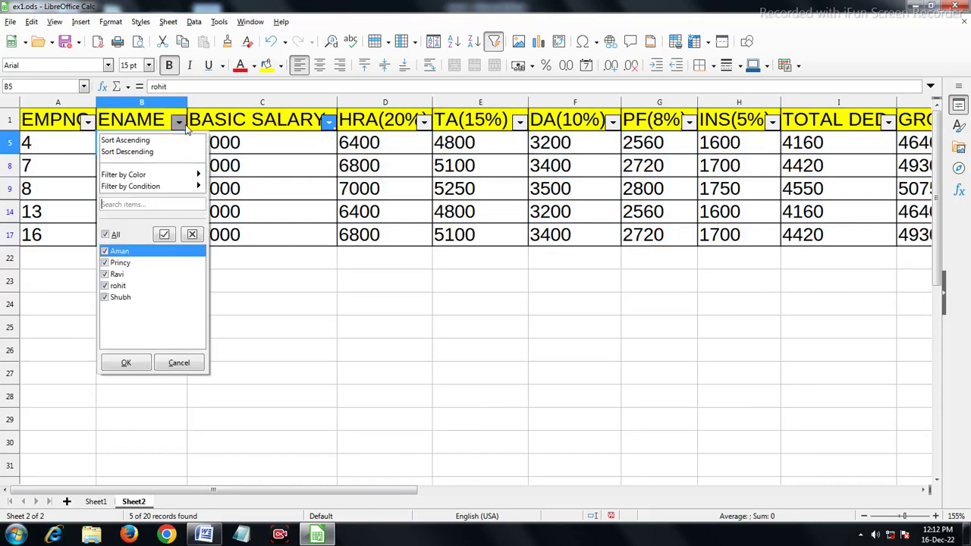
pyautogui.click(125, 141)
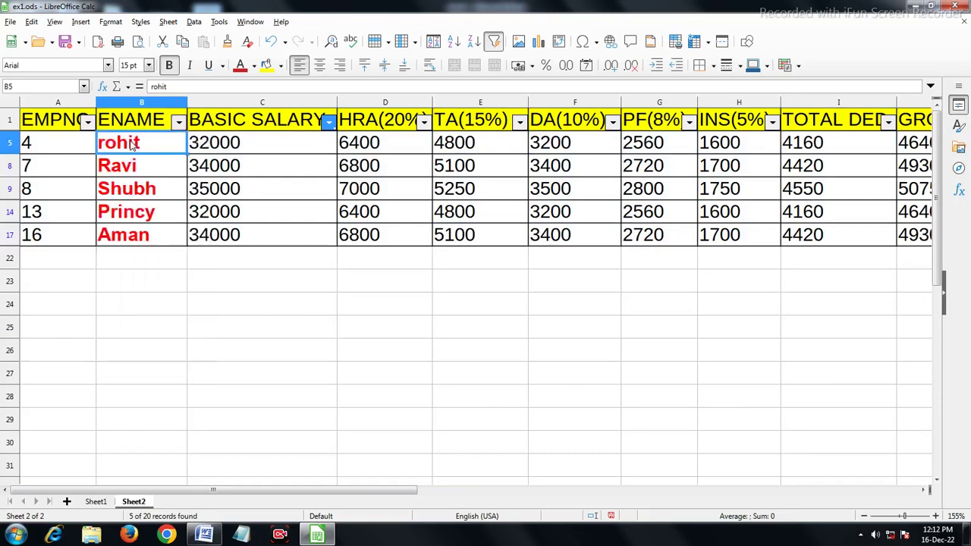
pyautogui.moveTo(151, 275); pyautogui.dragTo(152, 262)
pyautogui.moveTo(126, 144); pyautogui.dragTo(152, 238)
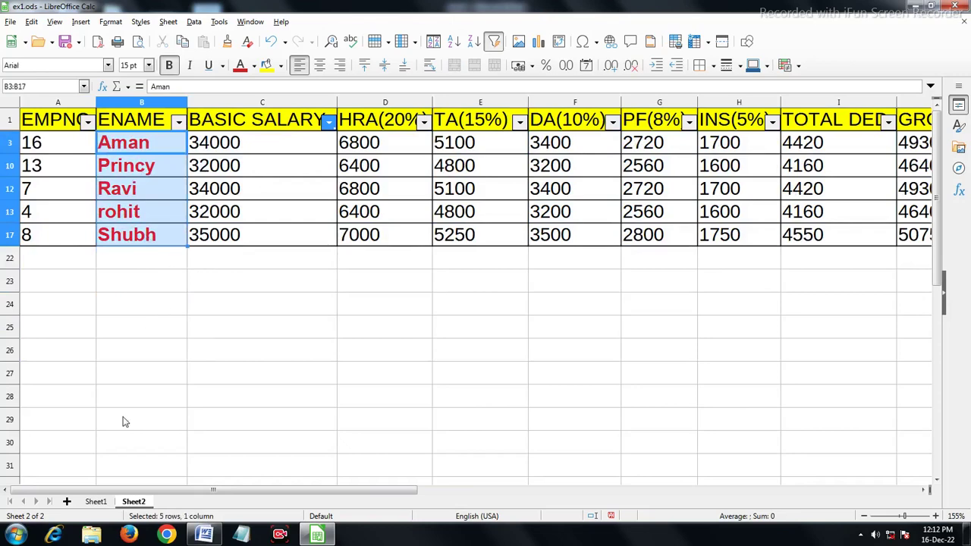
# Step: Clear the BASIC SALARY filter so every employee row shows again
pyautogui.click(328, 123)
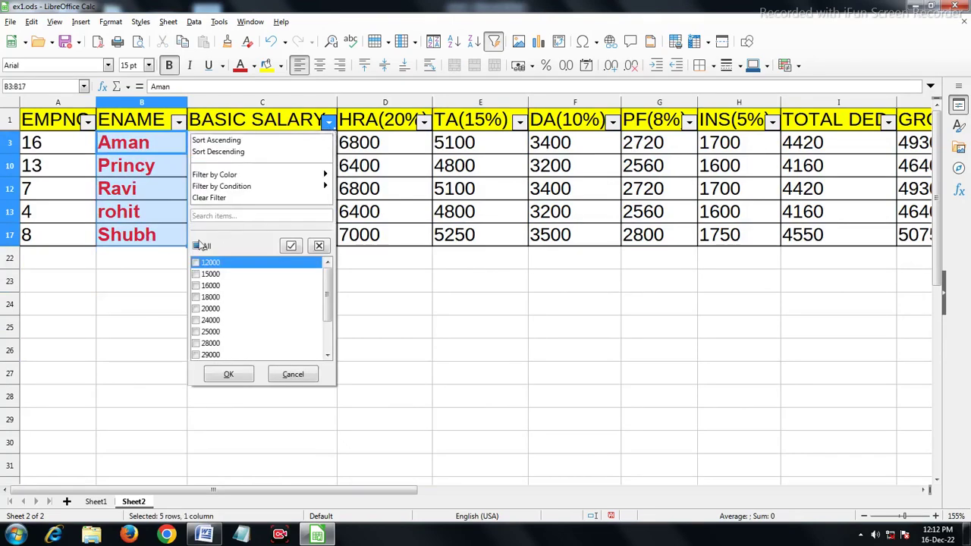
pyautogui.click(229, 377)
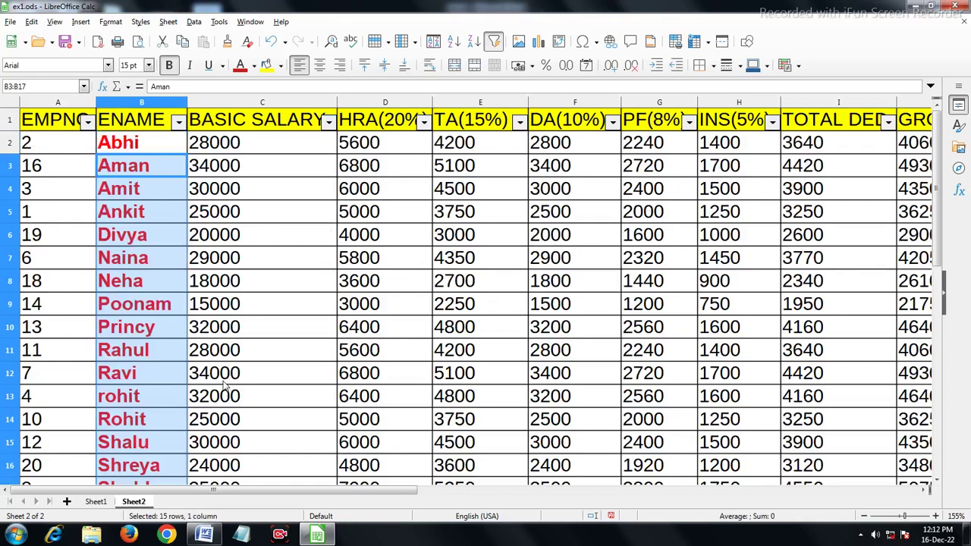
pyautogui.moveTo(409, 490); pyautogui.dragTo(711, 486)
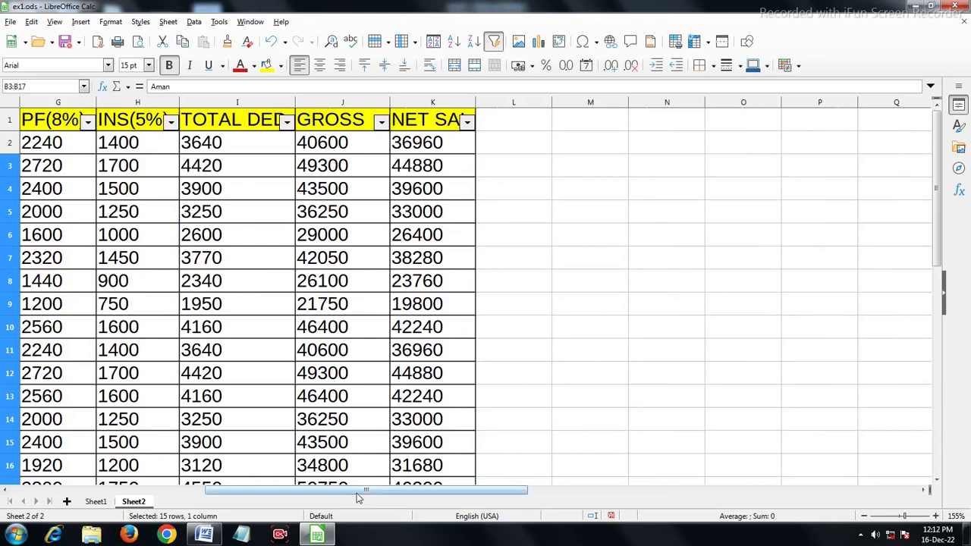
# Step: Sort by NET SAL ascending and filter it to 42240, 44880 and 46200
pyautogui.click(466, 123)
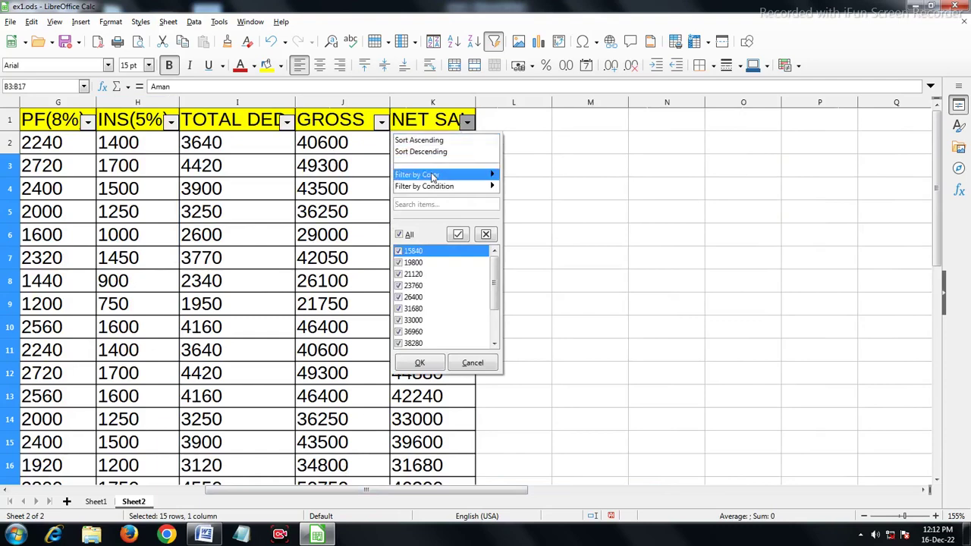
pyautogui.click(417, 141)
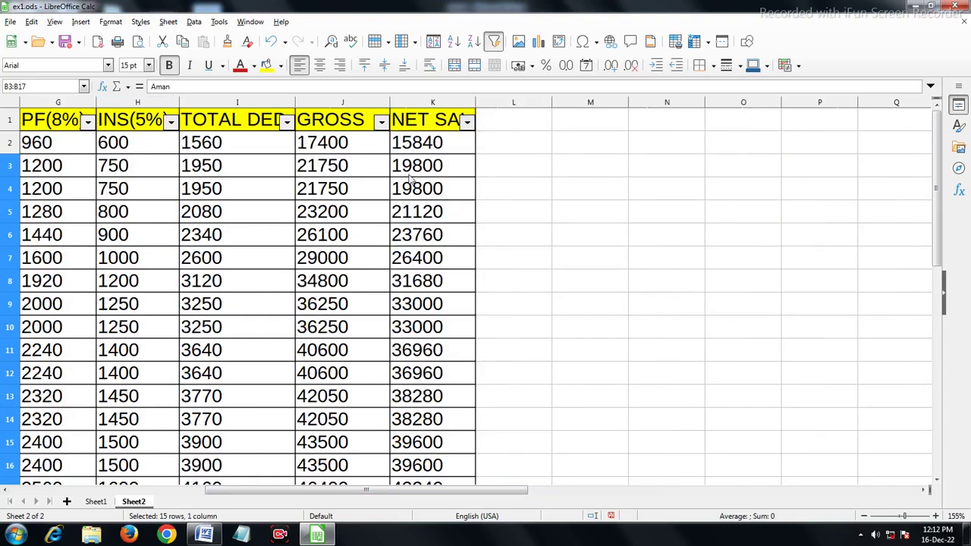
pyautogui.click(468, 123)
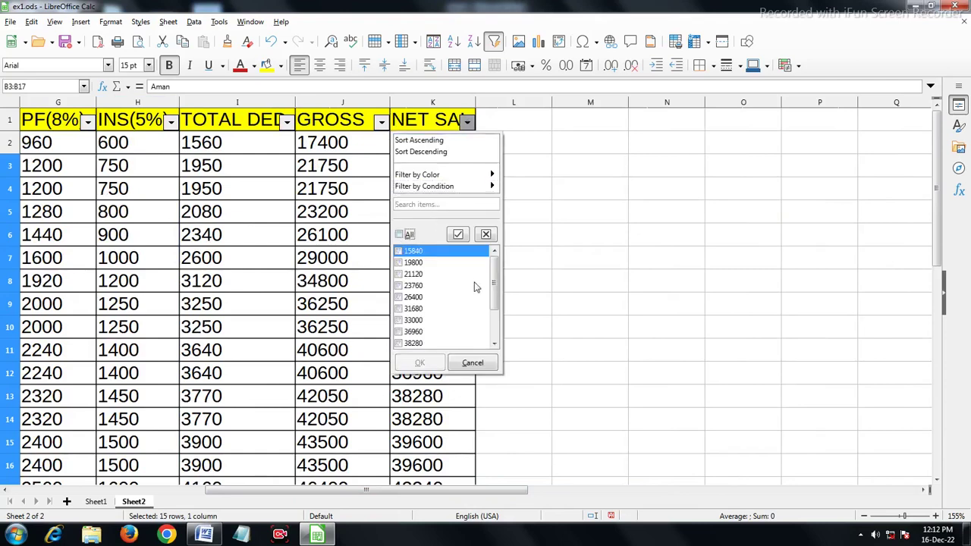
pyautogui.moveTo(493, 280); pyautogui.dragTo(493, 324)
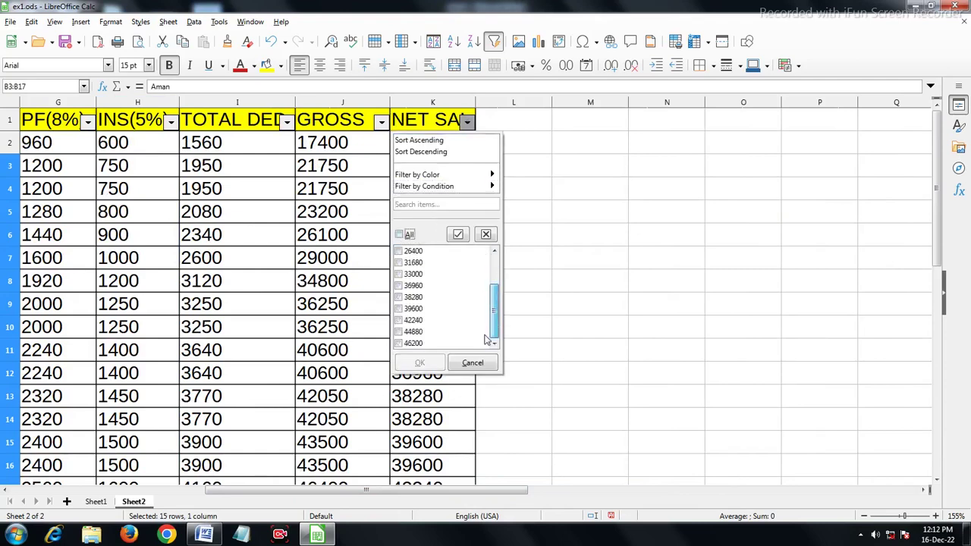
pyautogui.click(398, 345)
pyautogui.click(399, 335)
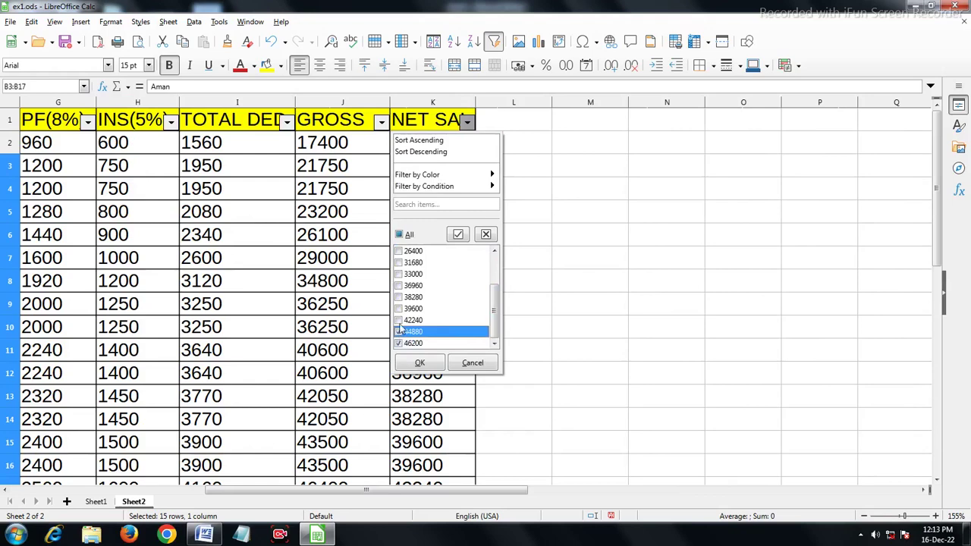
pyautogui.click(398, 320)
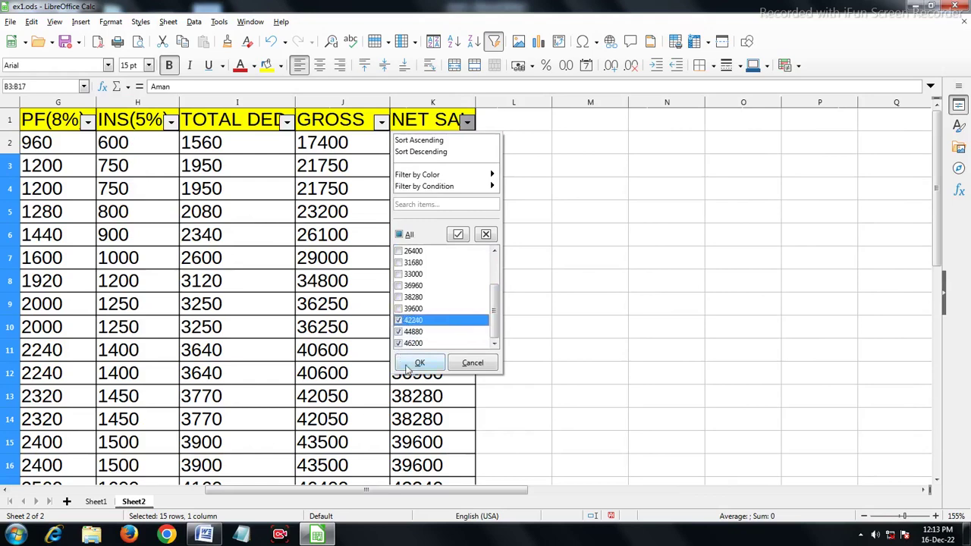
pyautogui.click(419, 363)
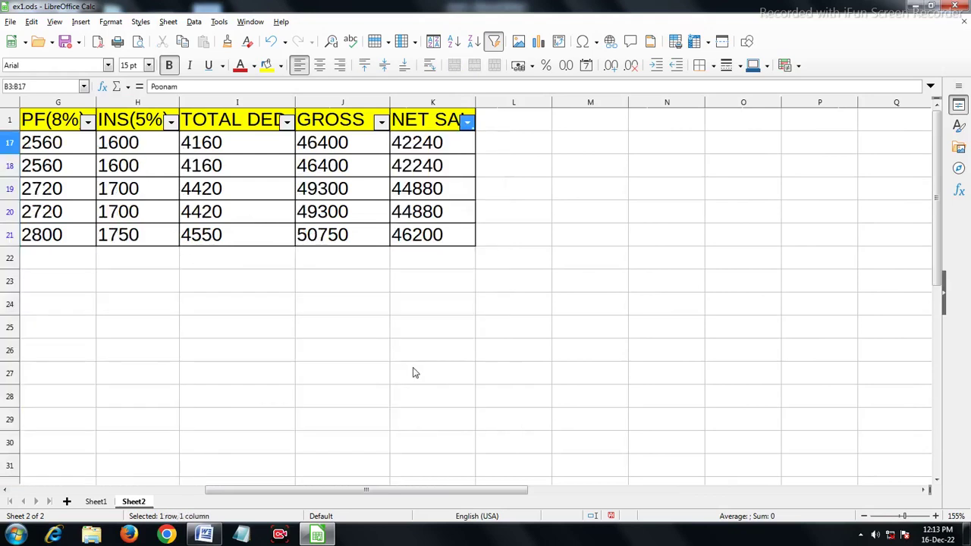
# Step: Select the matching 34000, 6800 and 44880 values, then scroll back to column A
pyautogui.click(415, 372)
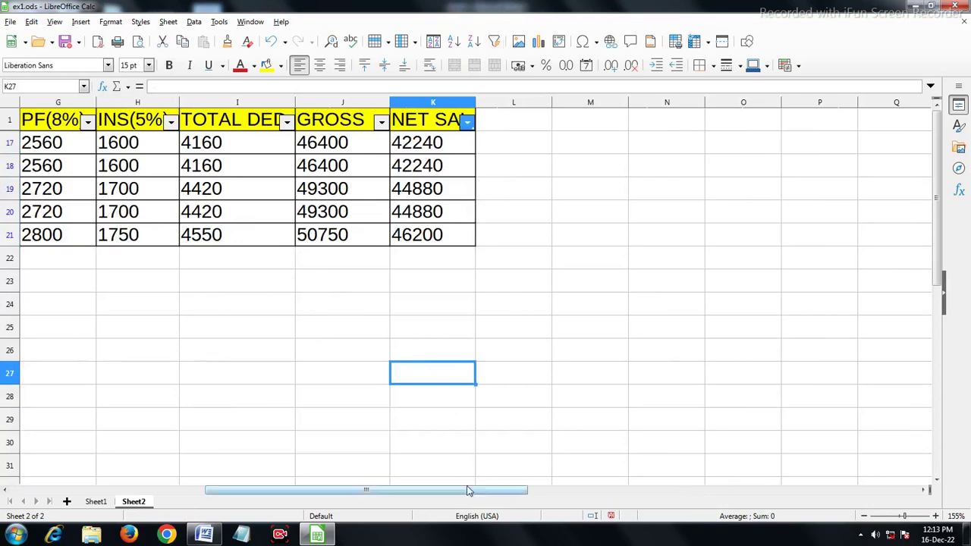
pyautogui.moveTo(465, 490); pyautogui.dragTo(359, 490)
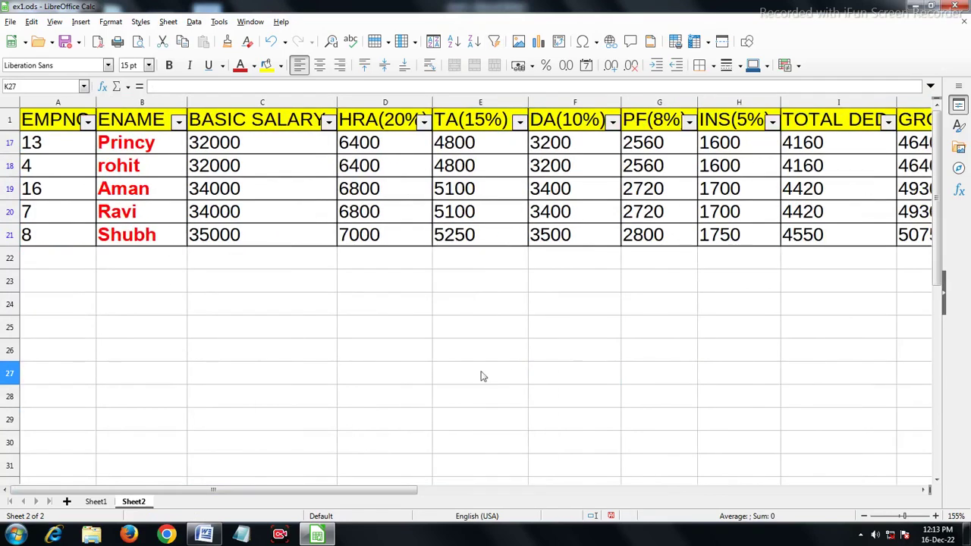
pyautogui.moveTo(241, 189); pyautogui.dragTo(245, 209)
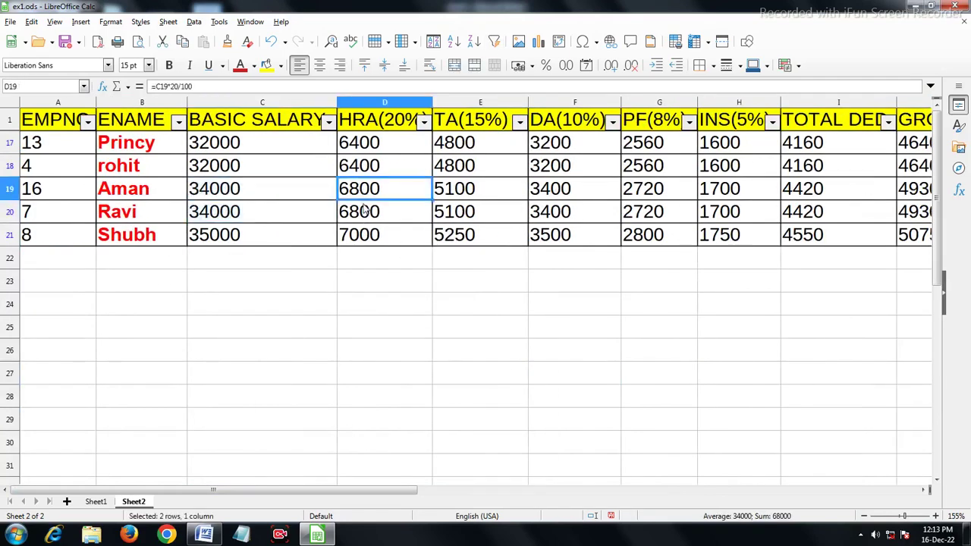
pyautogui.moveTo(355, 189); pyautogui.dragTo(356, 212)
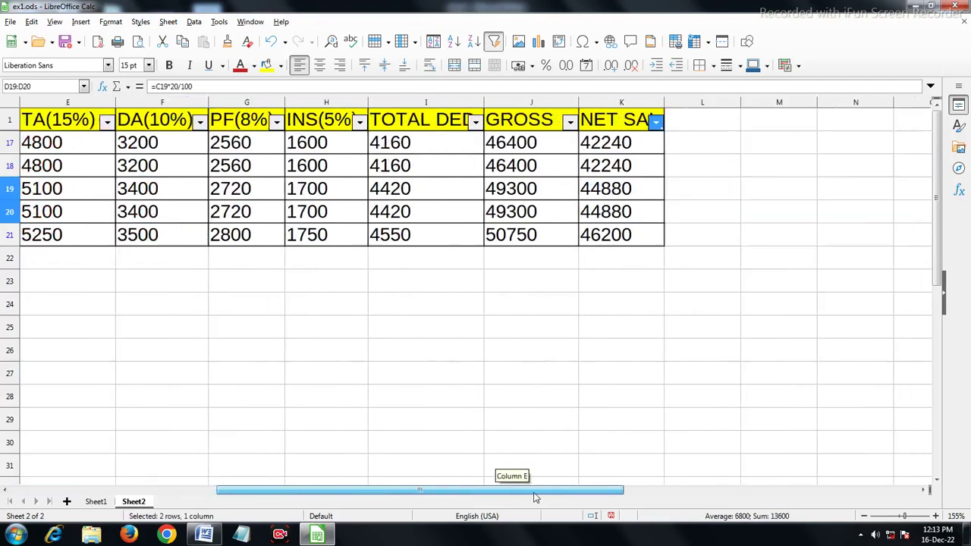
pyautogui.moveTo(384, 498); pyautogui.dragTo(535, 498)
pyautogui.moveTo(631, 188); pyautogui.dragTo(628, 220)
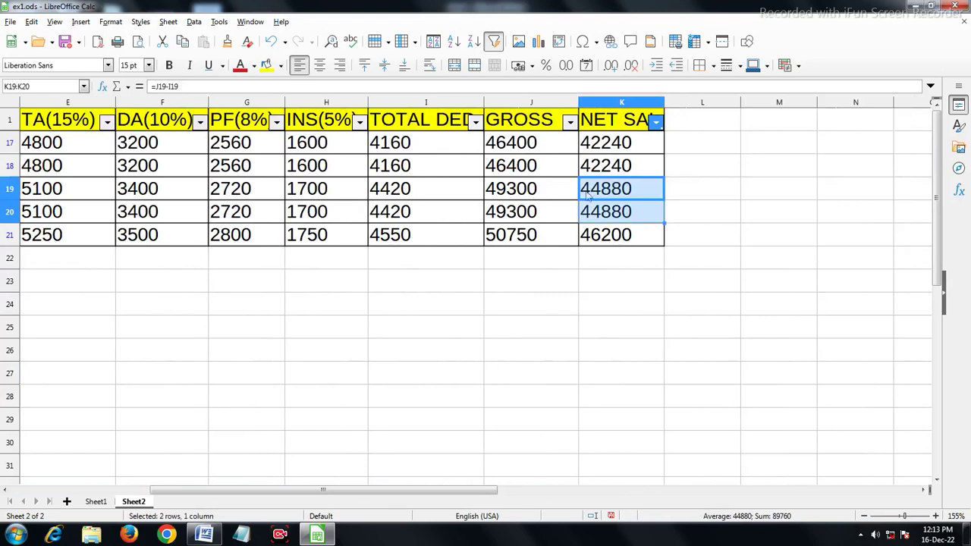
pyautogui.moveTo(610, 144); pyautogui.dragTo(611, 163)
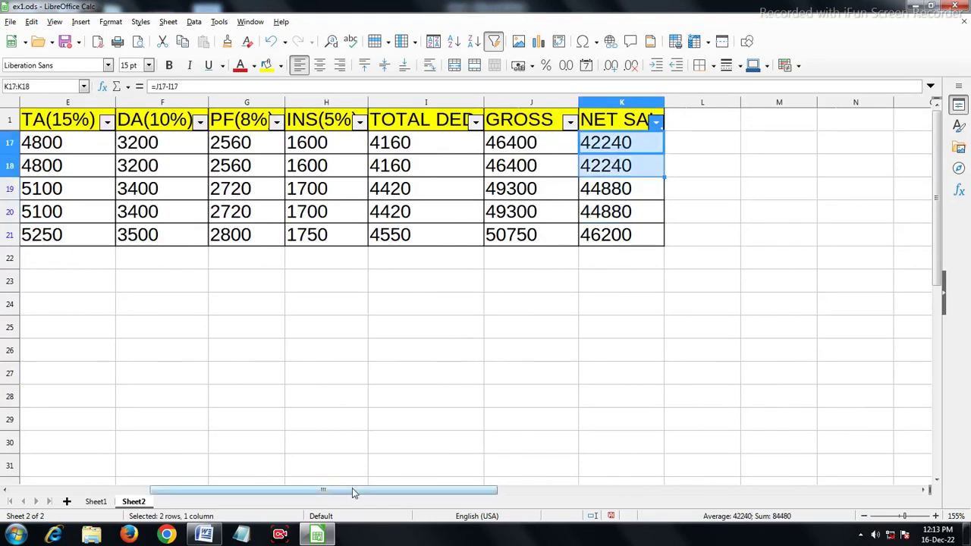
pyautogui.moveTo(352, 491); pyautogui.dragTo(91, 485)
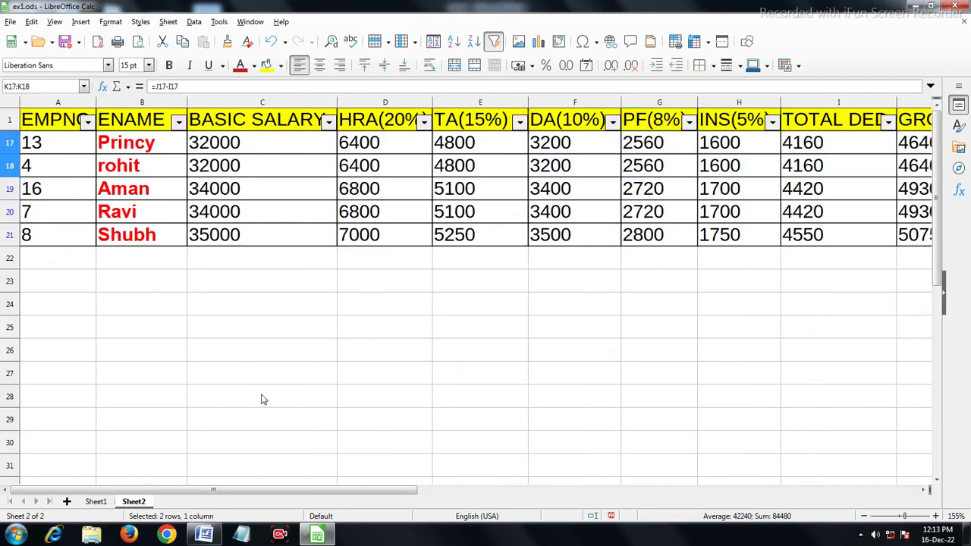
pyautogui.moveTo(301, 491)
pyautogui.mouseDown()
pyautogui.moveTo(601, 518)
pyautogui.moveTo(493, 501)
pyautogui.moveTo(265, 491)
pyautogui.mouseUp()
# Step: Filter HRA to show only 7000, then restore all HRA values
pyautogui.click(424, 123)
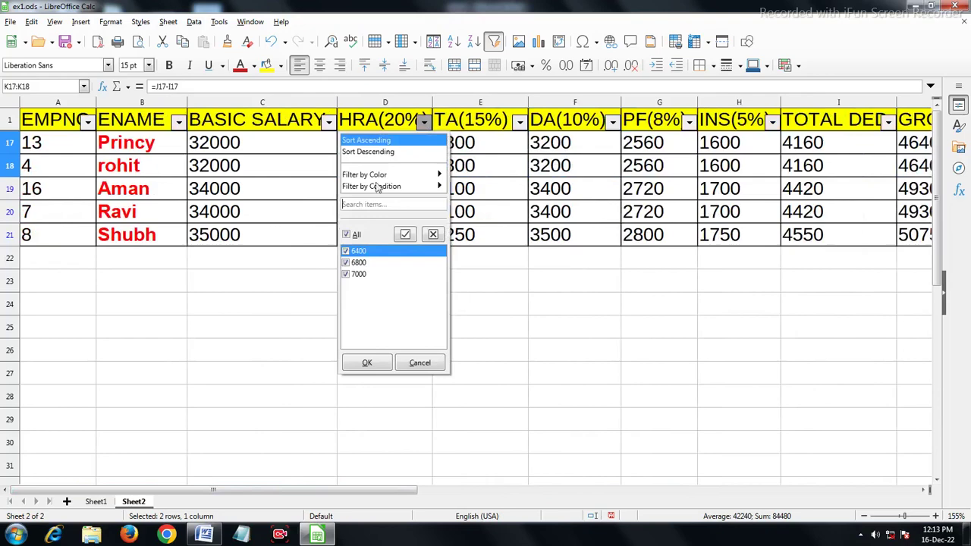
pyautogui.click(346, 235)
pyautogui.click(346, 274)
pyautogui.click(367, 363)
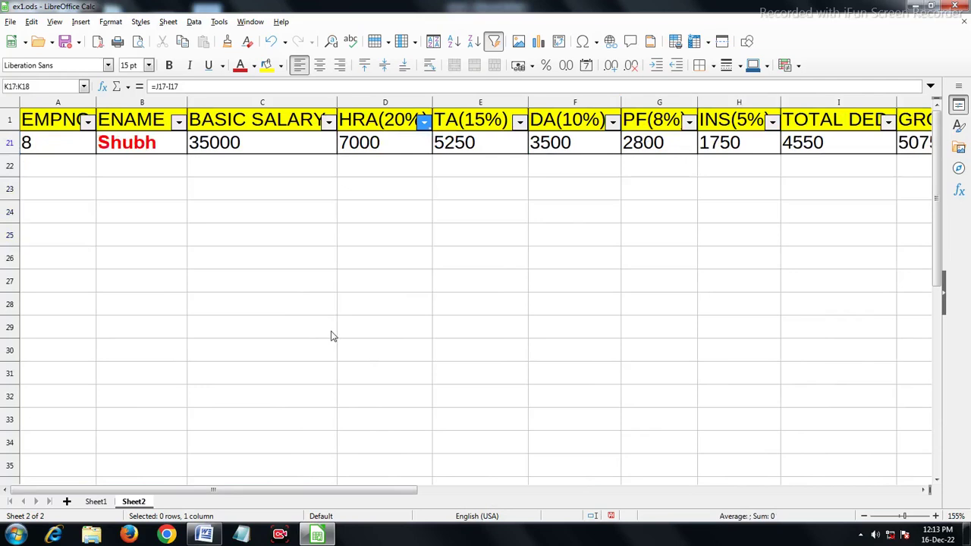
pyautogui.click(424, 123)
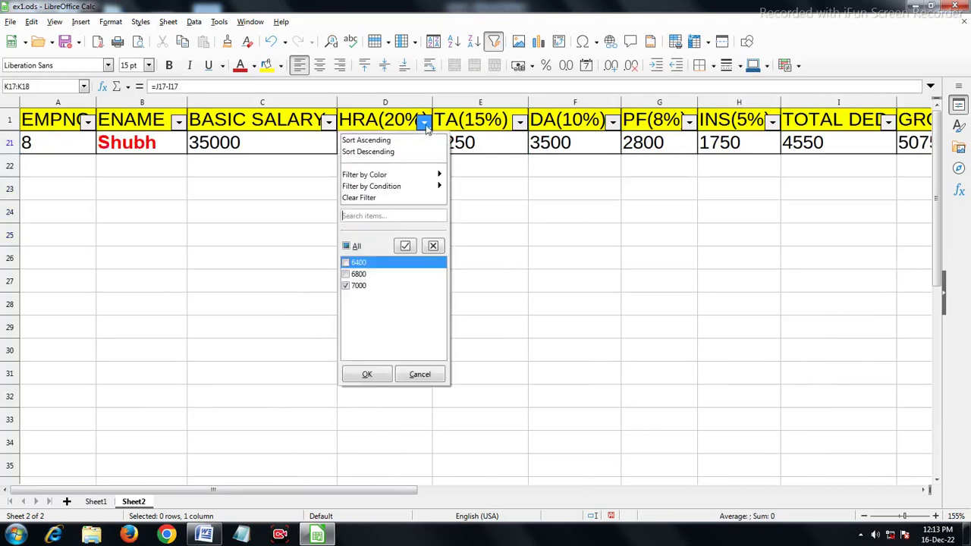
pyautogui.click(346, 246)
pyautogui.click(366, 373)
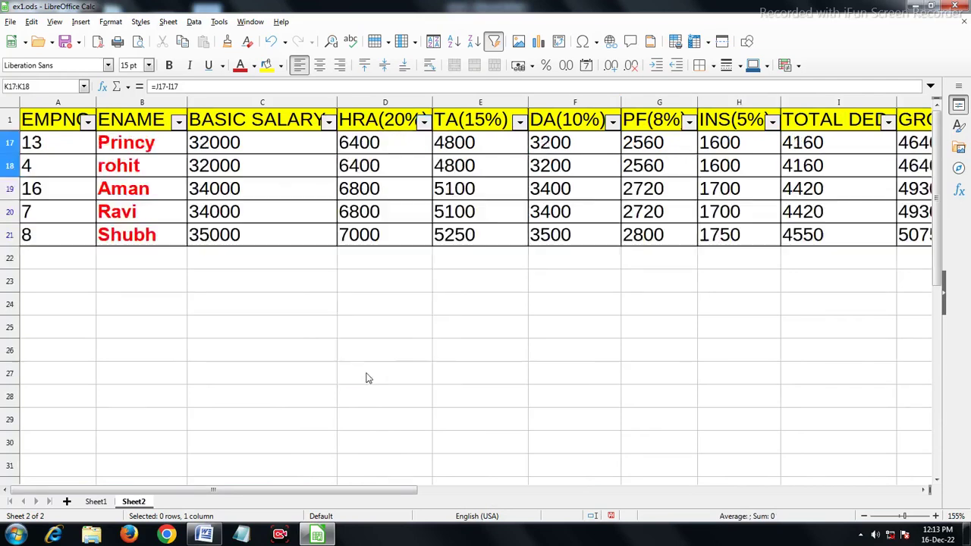
# Step: Clear the NET SALARY filter by selecting all of its values
pyautogui.hscroll(2, 480, 493)
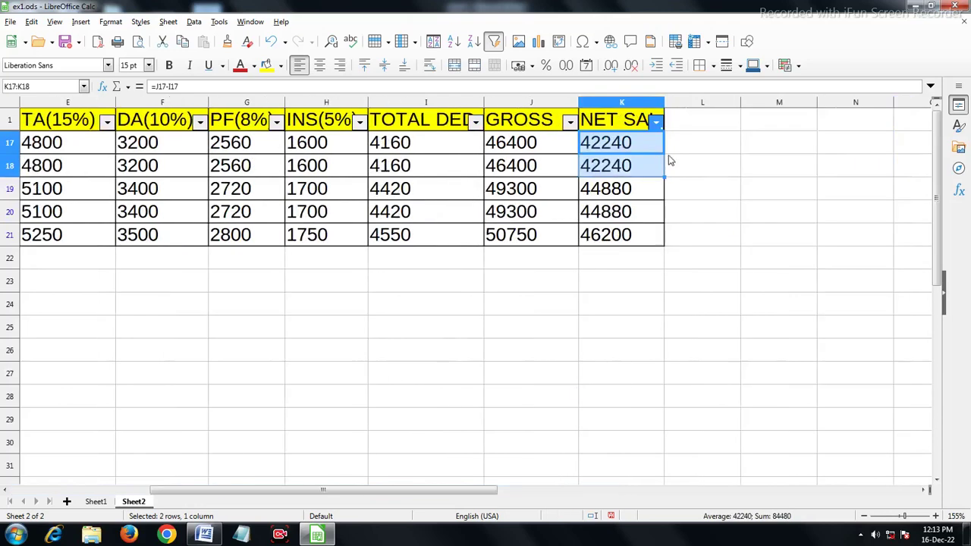
pyautogui.click(656, 122)
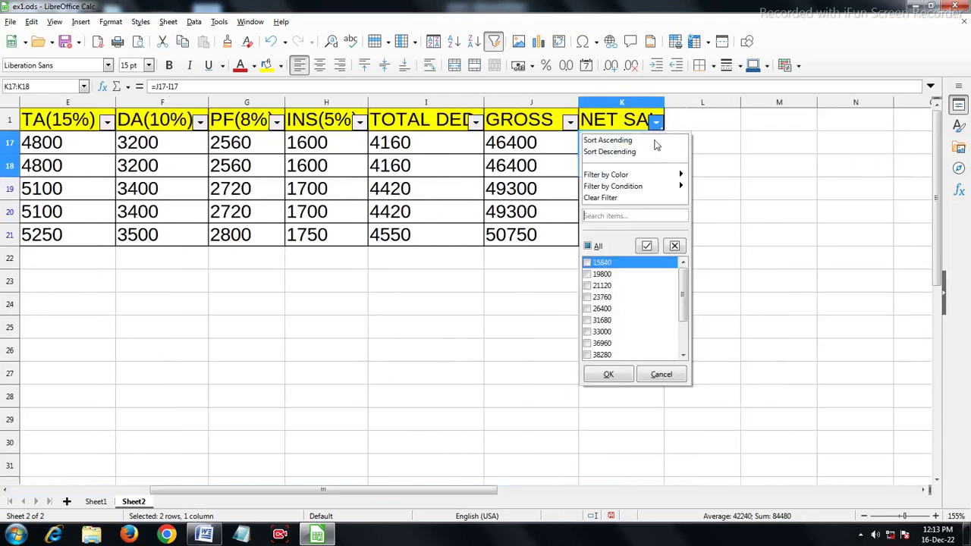
pyautogui.click(587, 247)
pyautogui.click(606, 375)
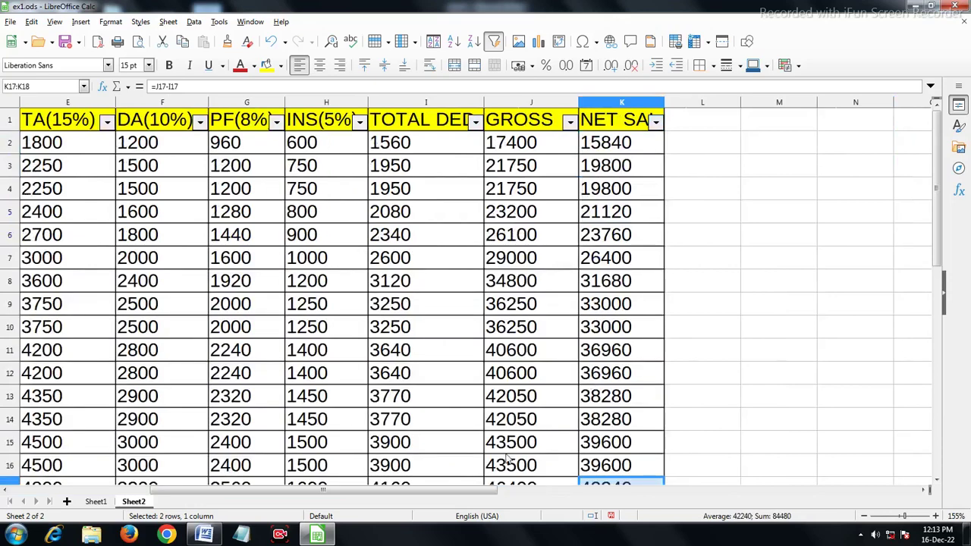
pyautogui.moveTo(455, 490); pyautogui.dragTo(49, 337)
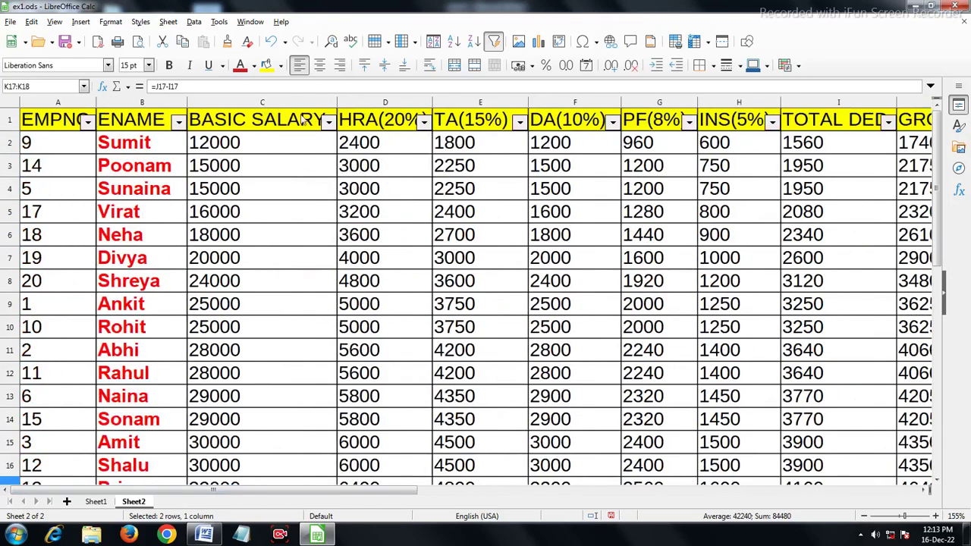
# Step: Insert a column before BASIC SALARY headed Gender and narrow it
pyautogui.rightClick(225, 103)
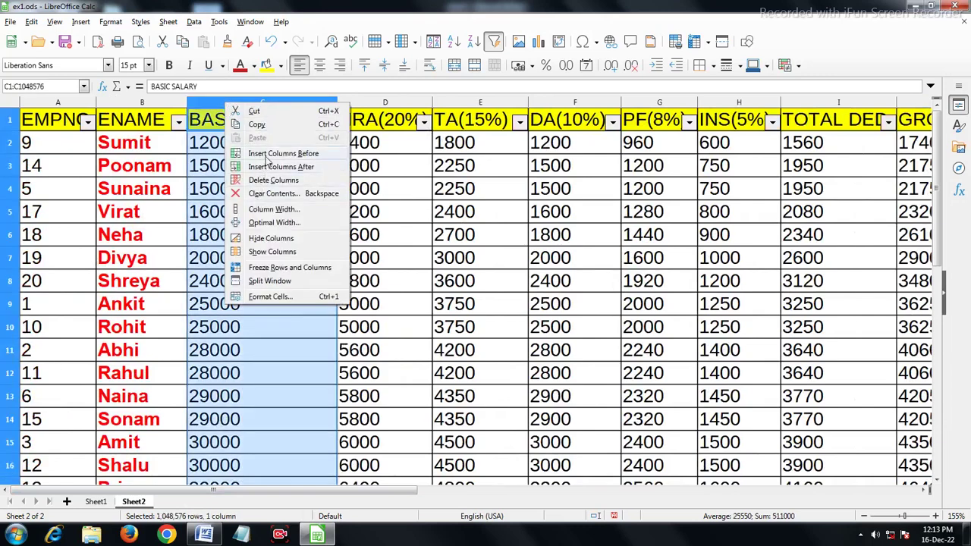
pyautogui.click(267, 153)
pyautogui.click(268, 126)
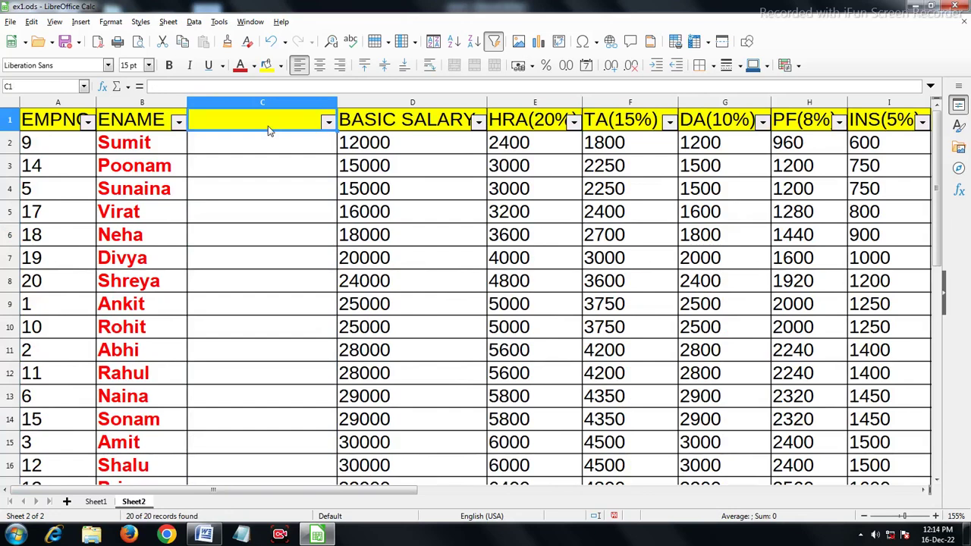
pyautogui.write('Gender')
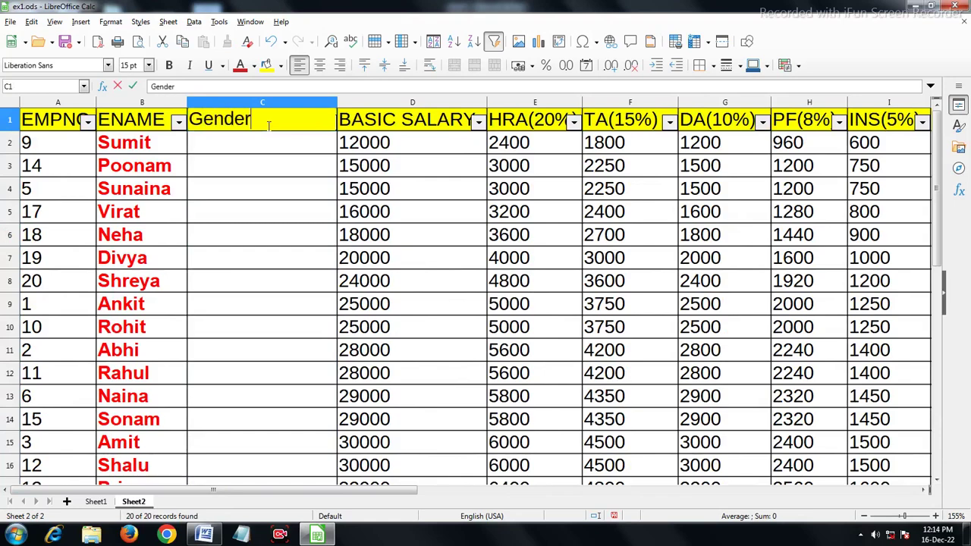
pyautogui.click(329, 175)
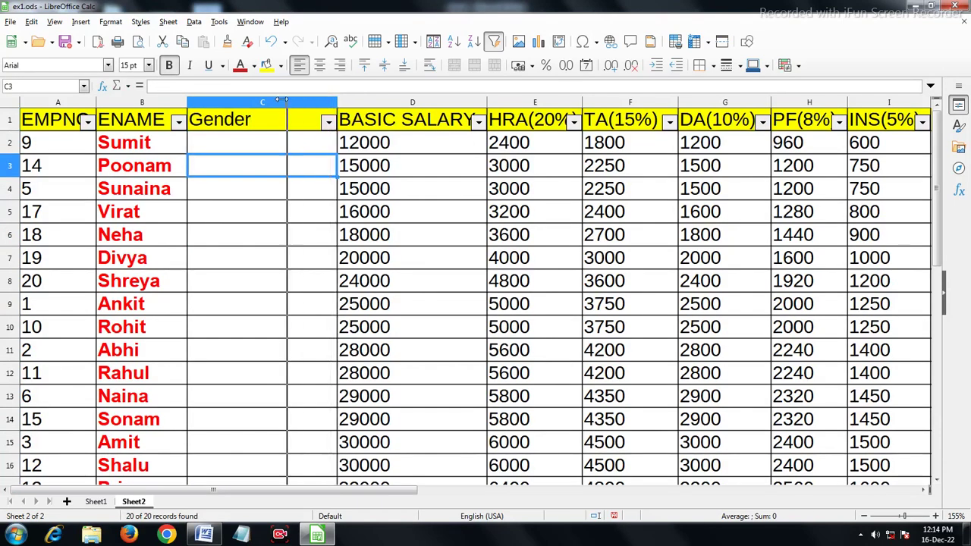
pyautogui.moveTo(337, 102); pyautogui.dragTo(279, 102)
# Step: Insert a second column before BASIC SALARY headed Location
pyautogui.rightClick(314, 105)
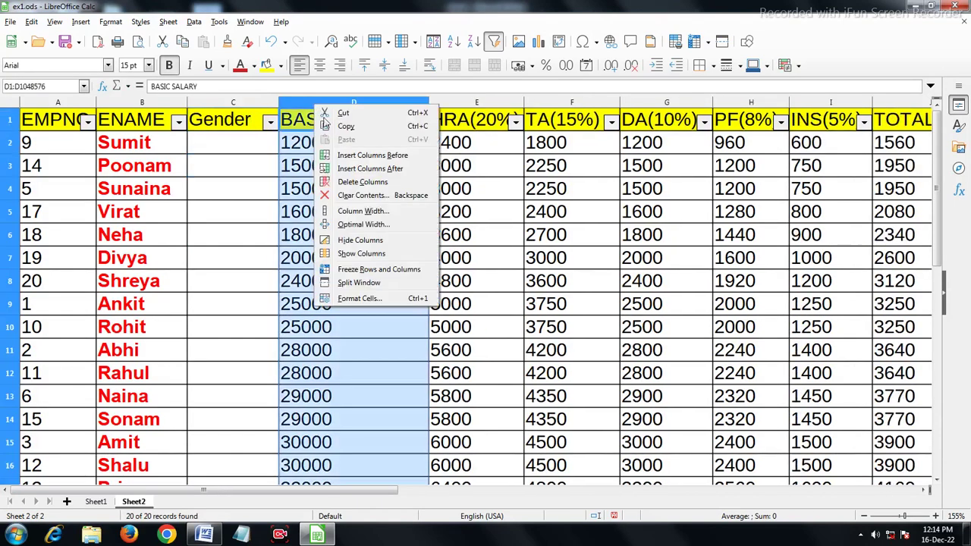
pyautogui.click(353, 156)
pyautogui.click(314, 126)
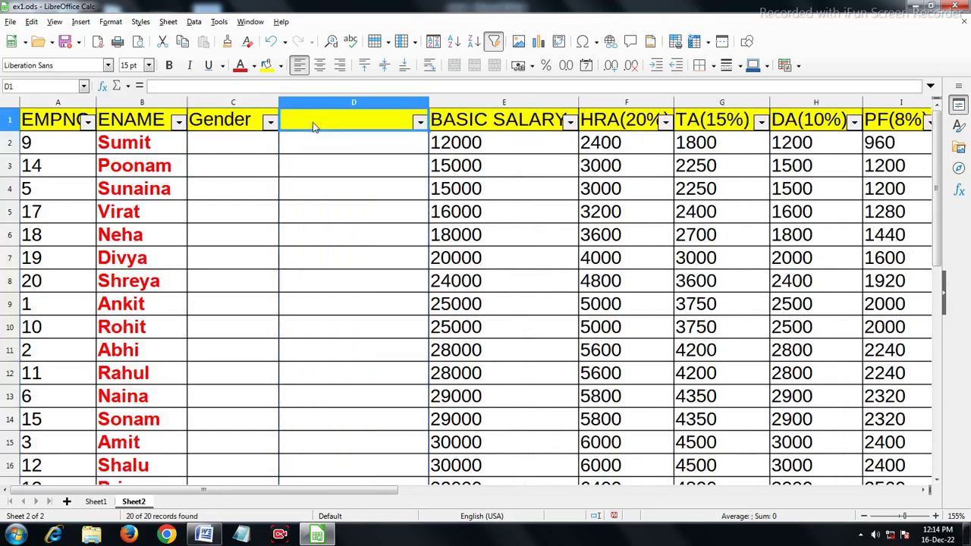
pyautogui.write('Local')
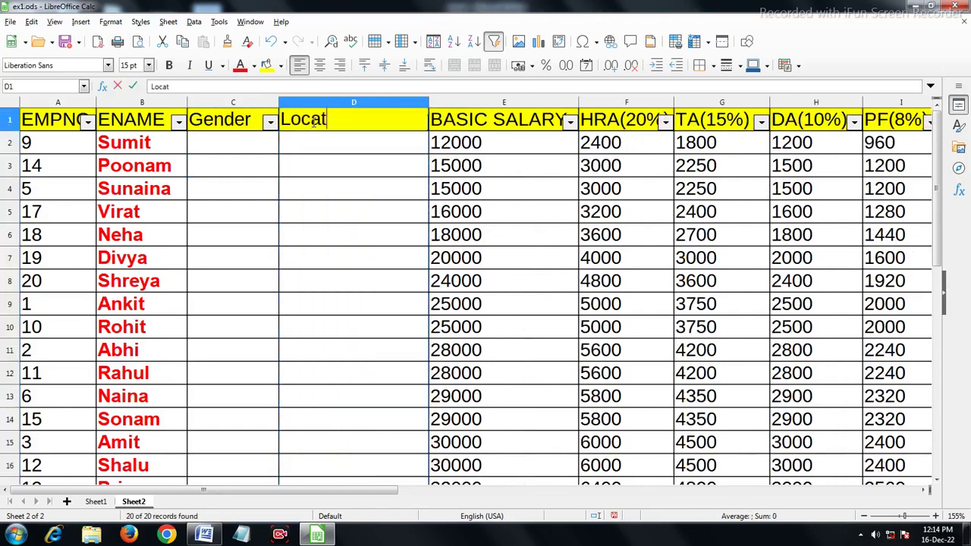
pyautogui.write('tion')
pyautogui.press('Return')
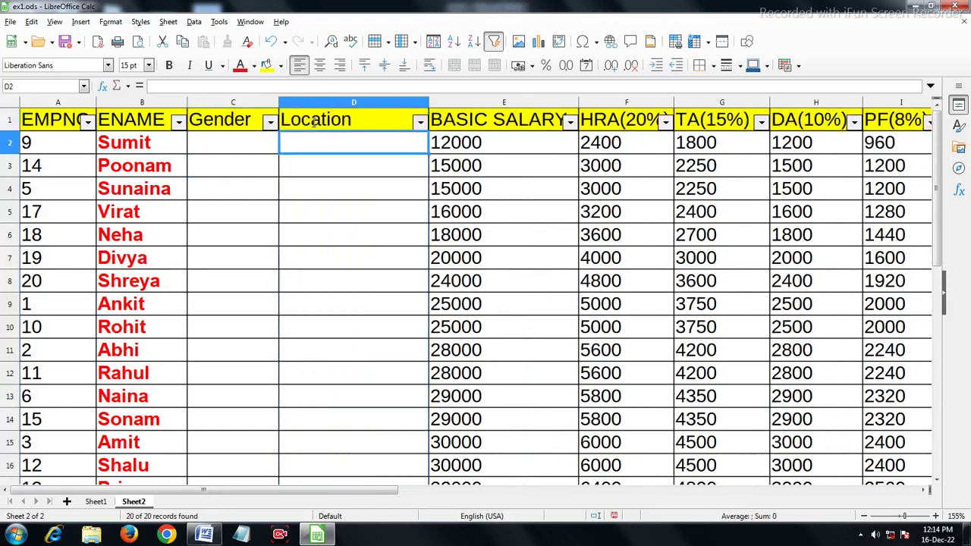
pyautogui.press('Left')
# Step: Enter genders for rows 2–12: Male, Female, Female, Male, Female ×3, Male ×4
pyautogui.write('Ma')
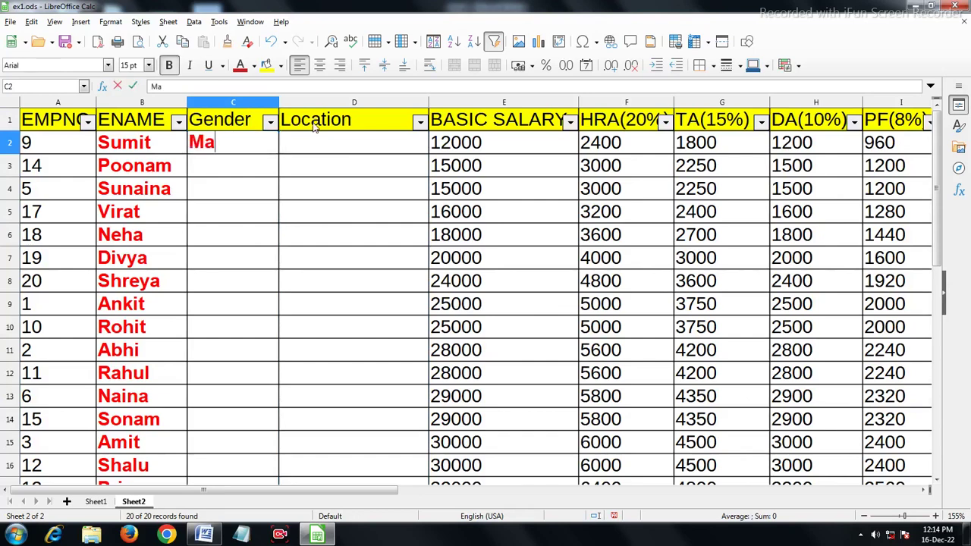
pyautogui.write('le')
pyautogui.press('Return')
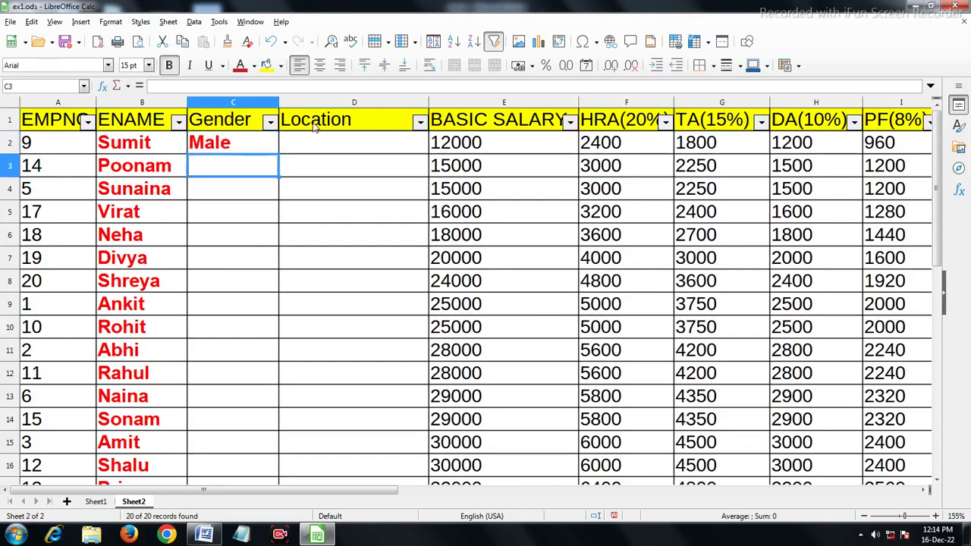
pyautogui.write('Female')
pyautogui.press('Return')
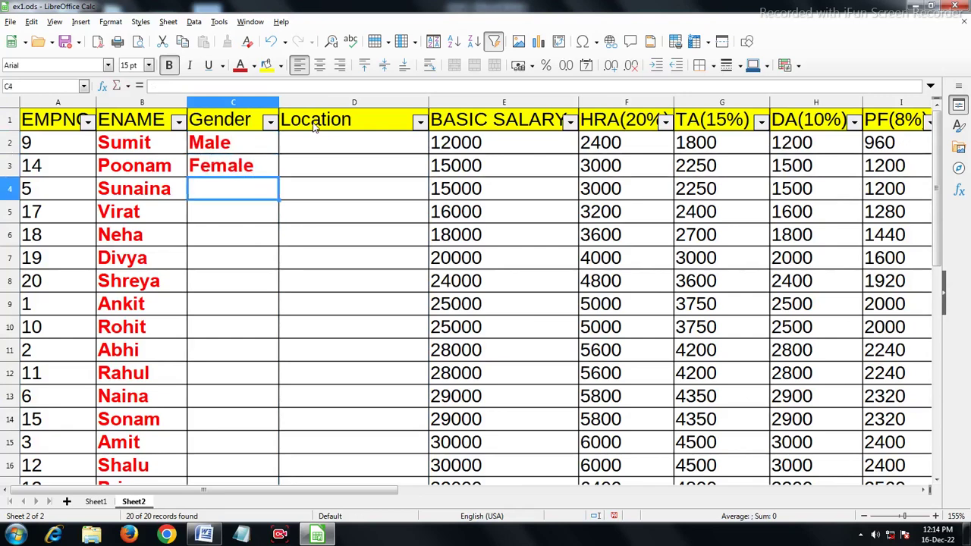
pyautogui.write('F')
pyautogui.press('Return')
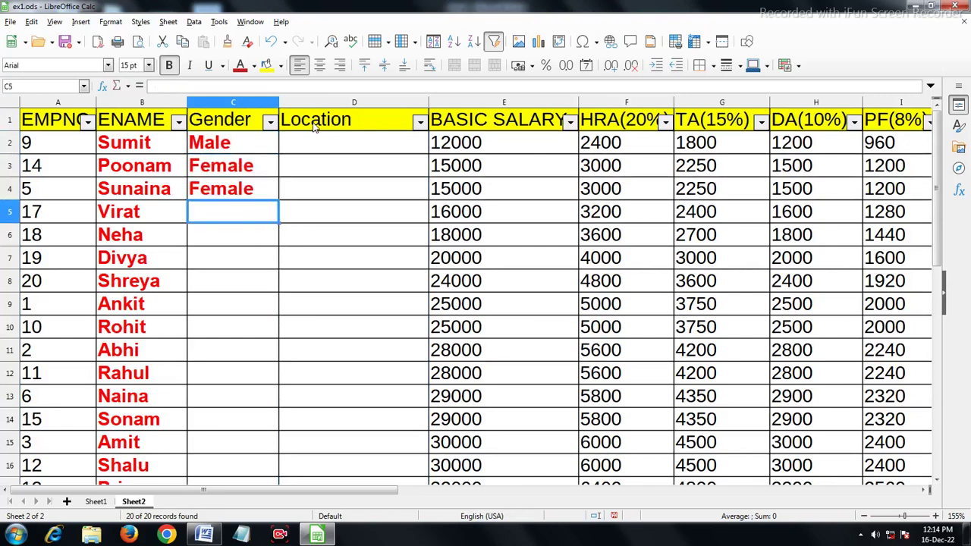
pyautogui.write('M')
pyautogui.press('Return')
pyautogui.write('F')
pyautogui.press('Return')
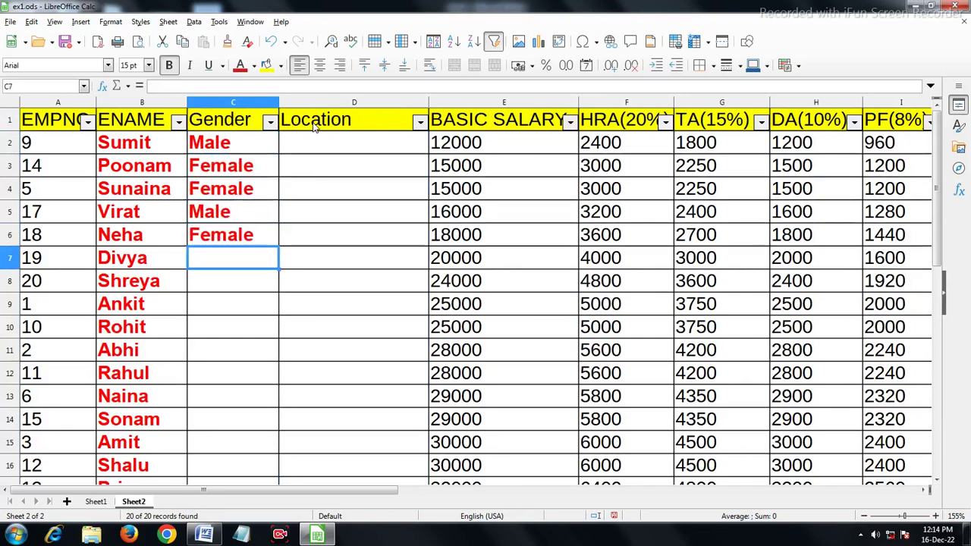
pyautogui.write('F')
pyautogui.press('Return')
pyautogui.write('F')
pyautogui.press('Return')
pyautogui.write('f')
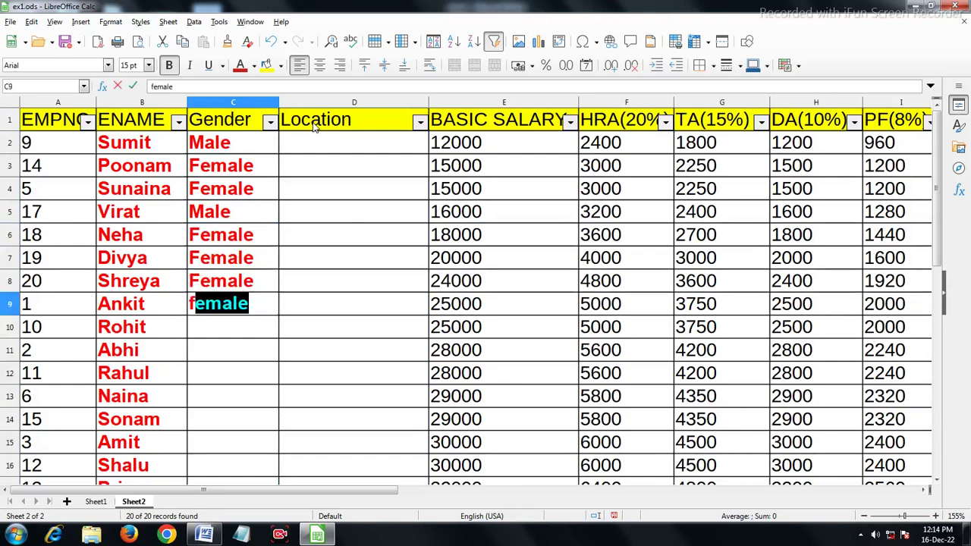
pyautogui.press('Delete')
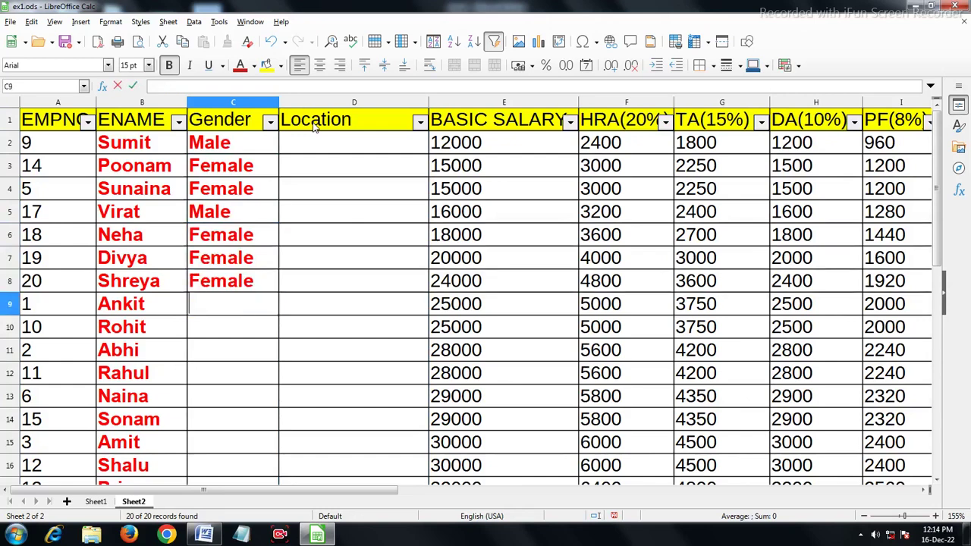
pyautogui.write('m')
pyautogui.press('Return')
pyautogui.write('m')
pyautogui.press('Return')
pyautogui.write('m')
pyautogui.press('Return')
pyautogui.press('m')
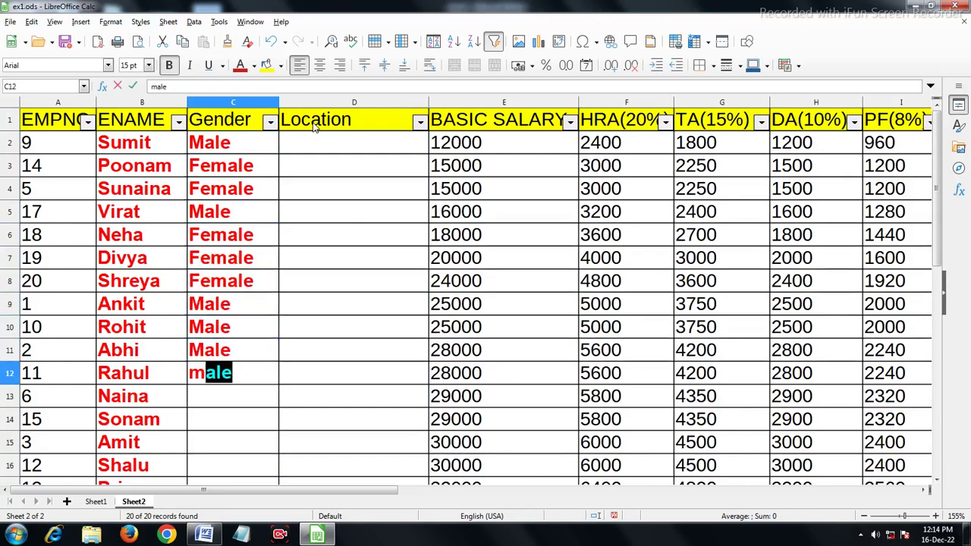
pyautogui.press('Return')
# Step: Fix row 13's mistyped gender to Female and enter Female for row 14
pyautogui.write('mf')
pyautogui.press('Return')
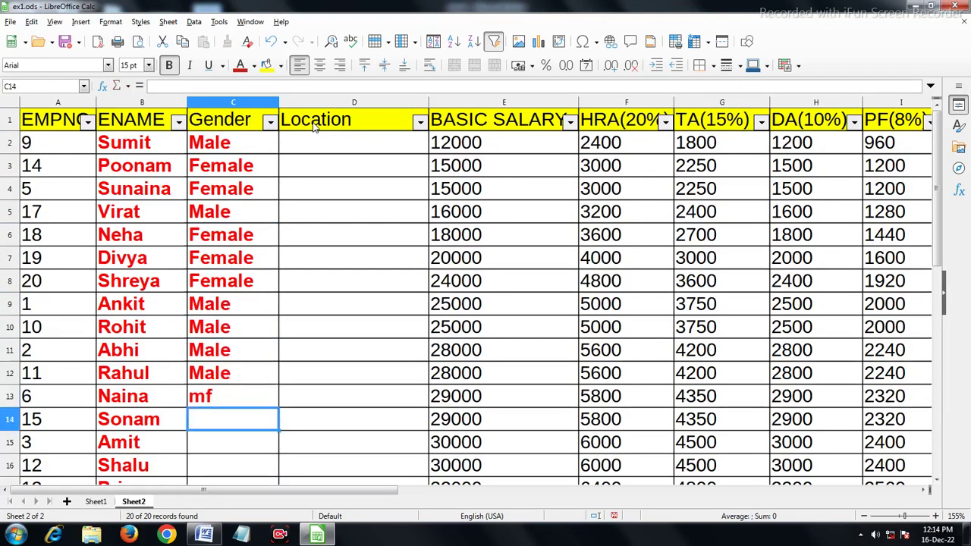
pyautogui.press('BackSpace')
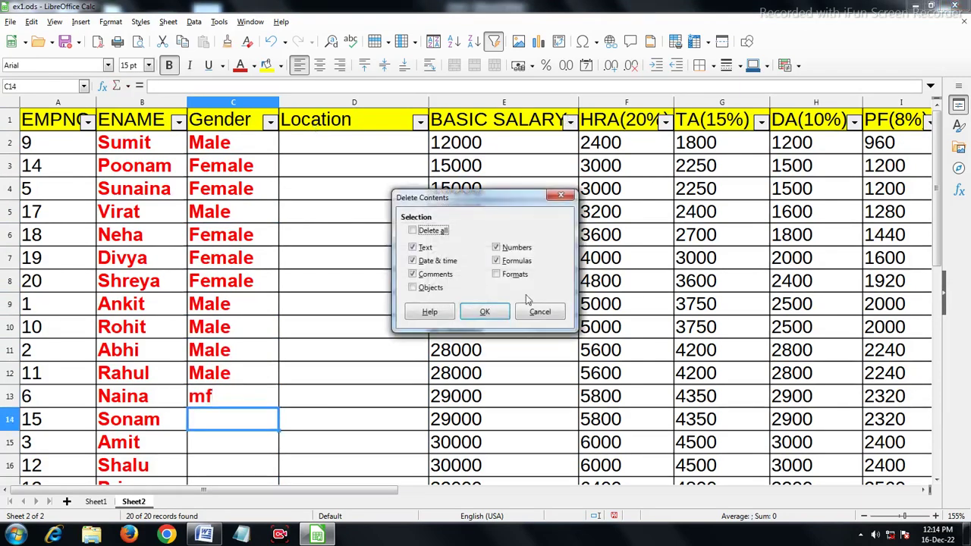
pyautogui.click(540, 312)
pyautogui.click(227, 404)
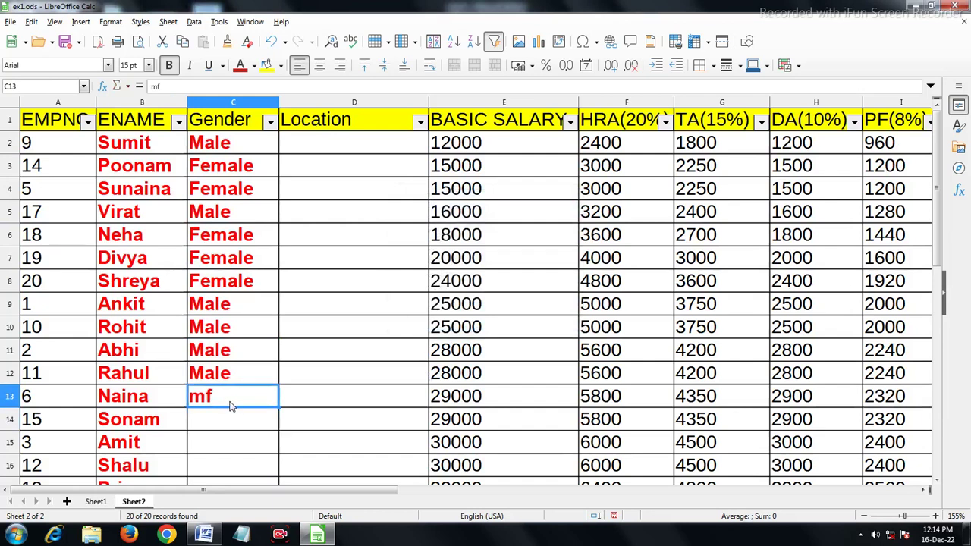
pyautogui.write('male')
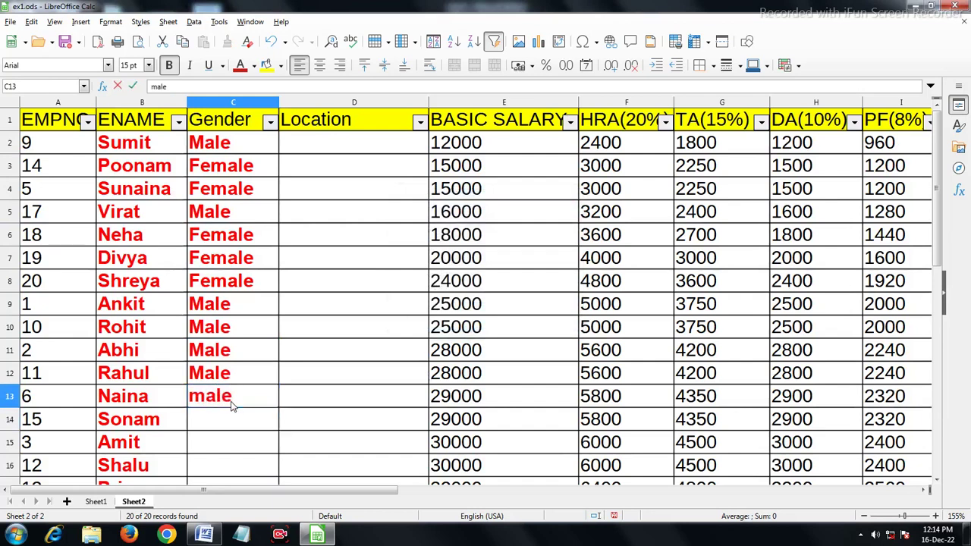
pyautogui.press('BackSpace')
pyautogui.press('BackSpace')
pyautogui.press('BackSpace')
pyautogui.press('BackSpace')
pyautogui.write('M')
pyautogui.press('Return')
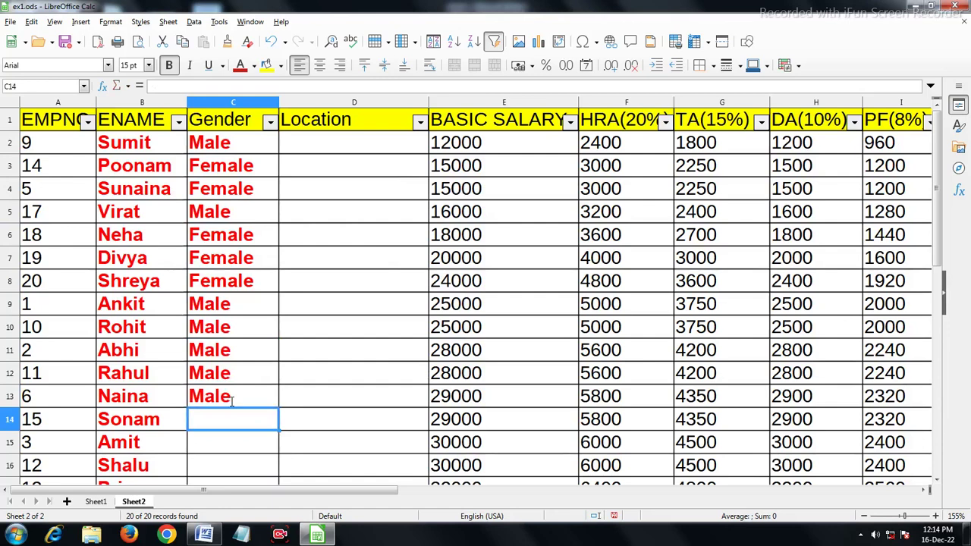
pyautogui.write('F')
pyautogui.press('Return')
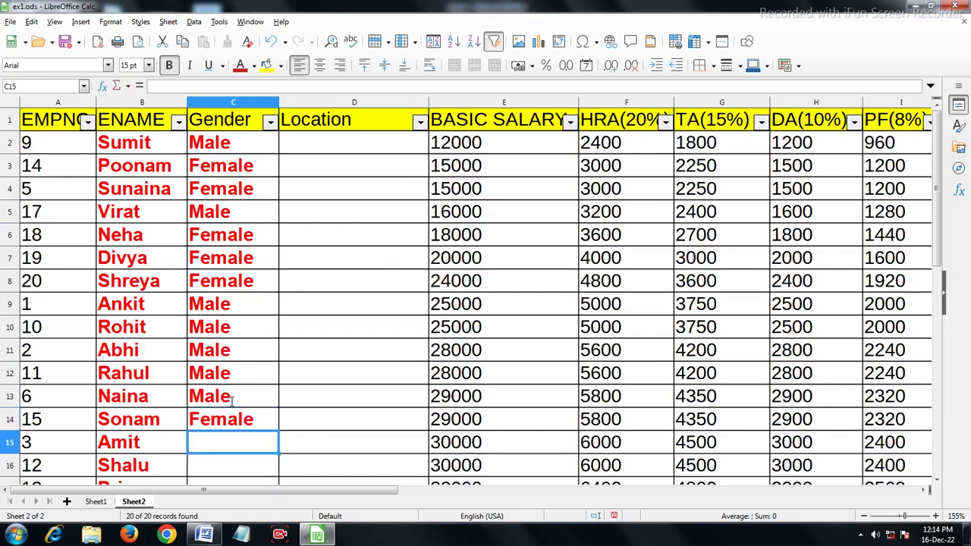
pyautogui.press('Up')
pyautogui.press('Up')
pyautogui.write('f')
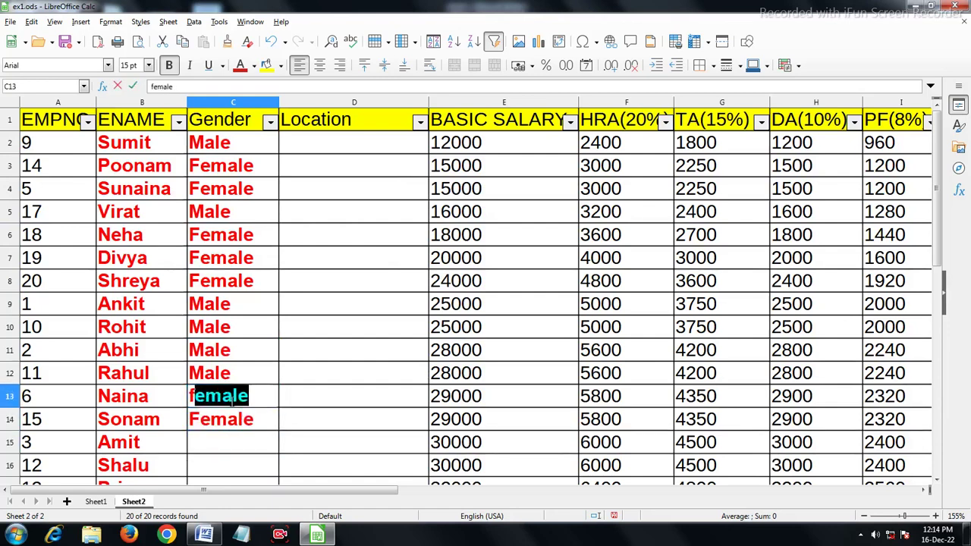
pyautogui.write('ef')
pyautogui.press('BackSpace')
pyautogui.press('BackSpace')
pyautogui.press('BackSpace')
pyautogui.write('f')
pyautogui.press('Return')
# Step: Fill the remaining Gender cells through row 21 with Male or Female
pyautogui.press('Return')
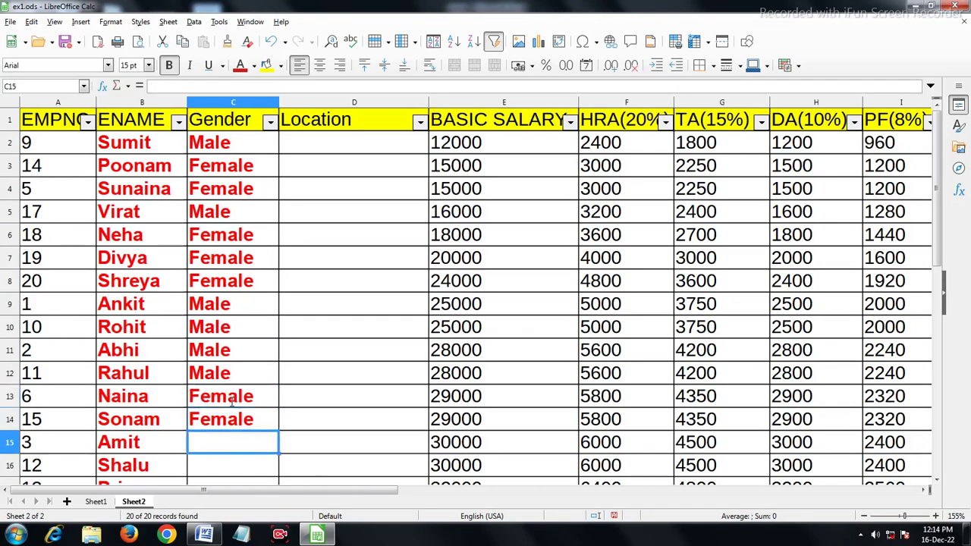
pyautogui.write('m')
pyautogui.press('Return')
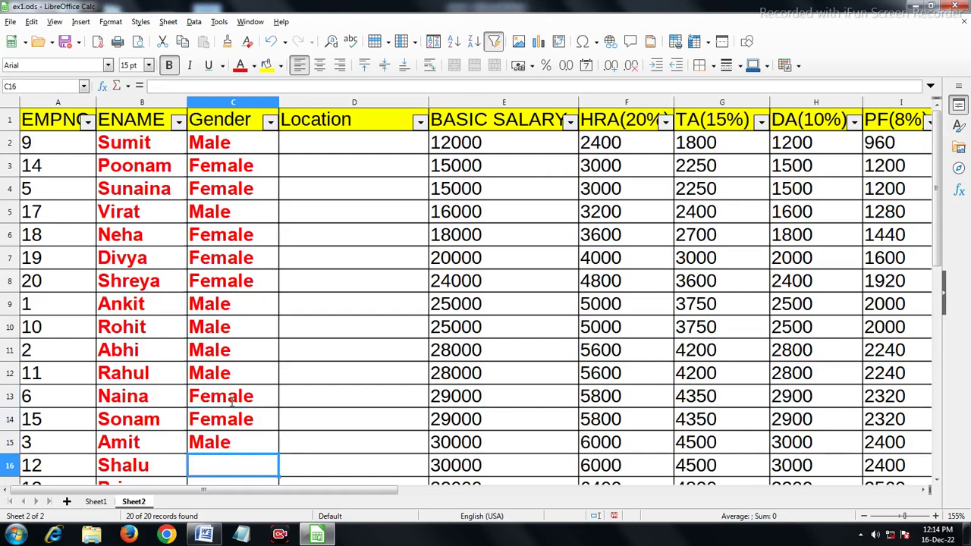
pyautogui.write('f')
pyautogui.press('Return')
pyautogui.write('f')
pyautogui.press('Return')
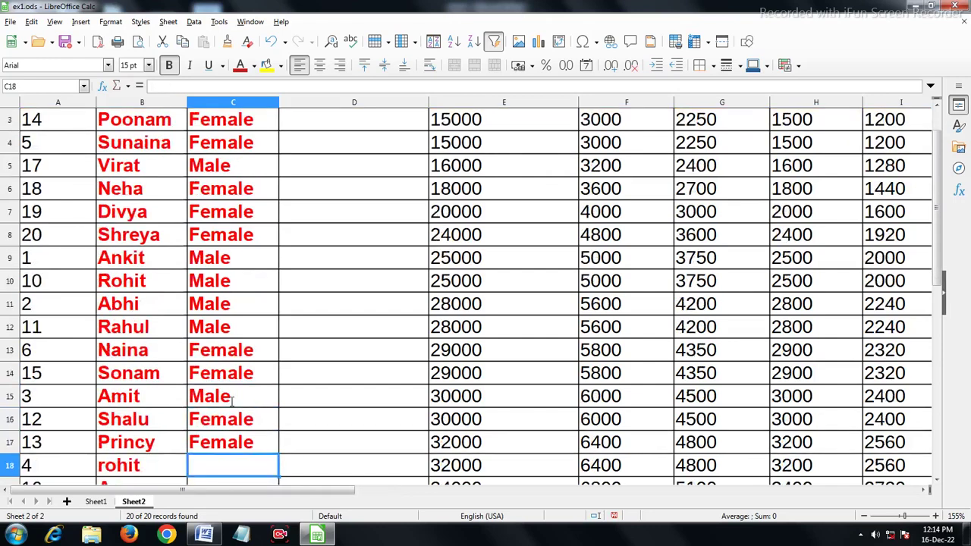
pyautogui.write('m')
pyautogui.press('Return')
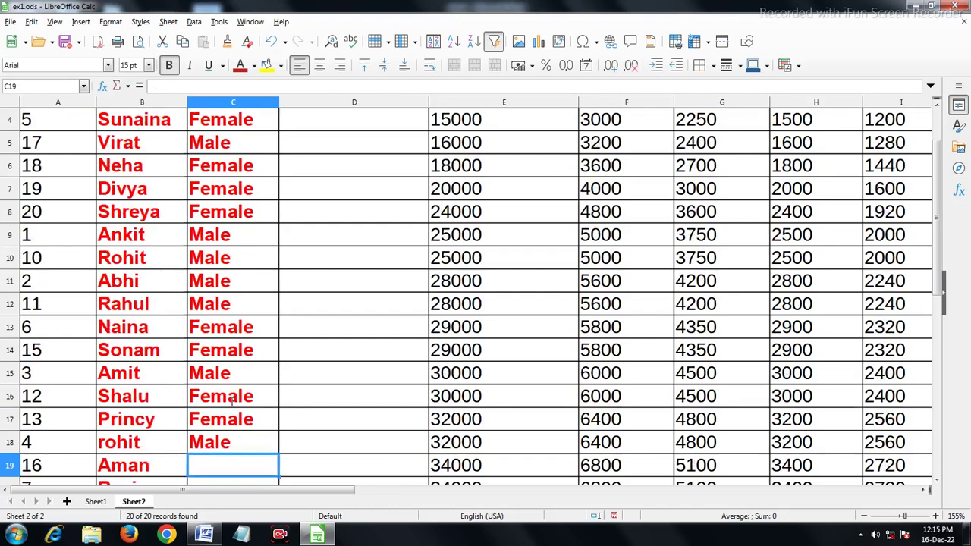
pyautogui.write('m')
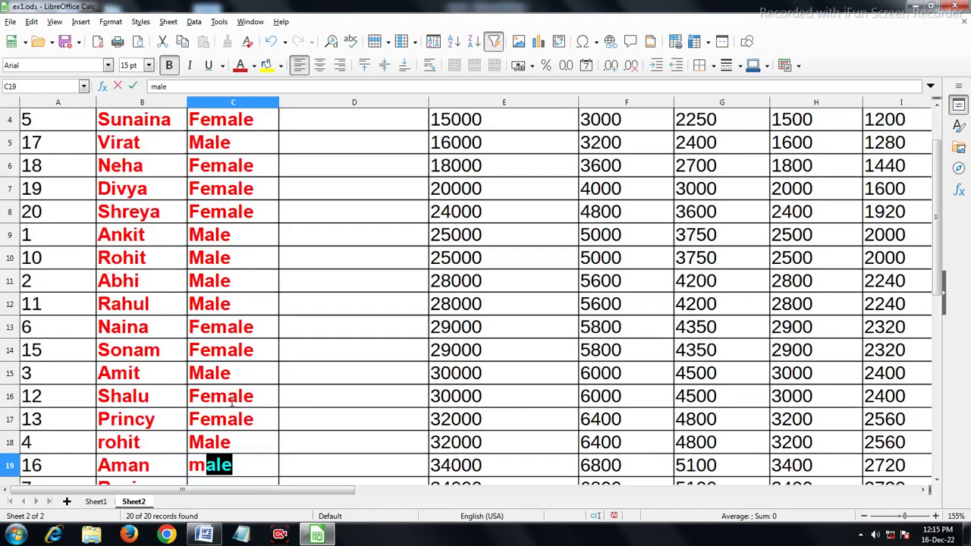
pyautogui.press('Return')
pyautogui.write('m')
pyautogui.press('Return')
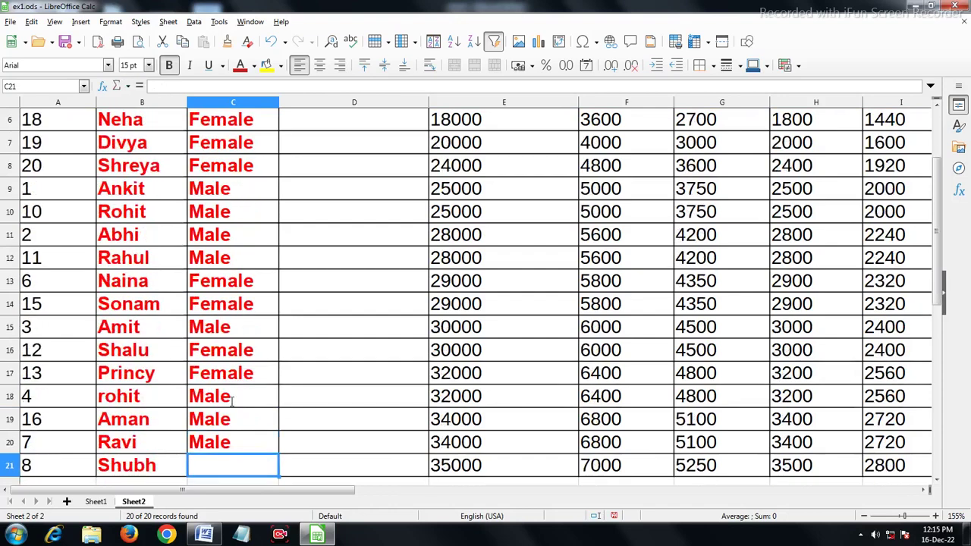
pyautogui.write('m')
pyautogui.press('Tab')
pyautogui.press('Up')
pyautogui.press('Up')
pyautogui.press('Up')
pyautogui.press('Up')
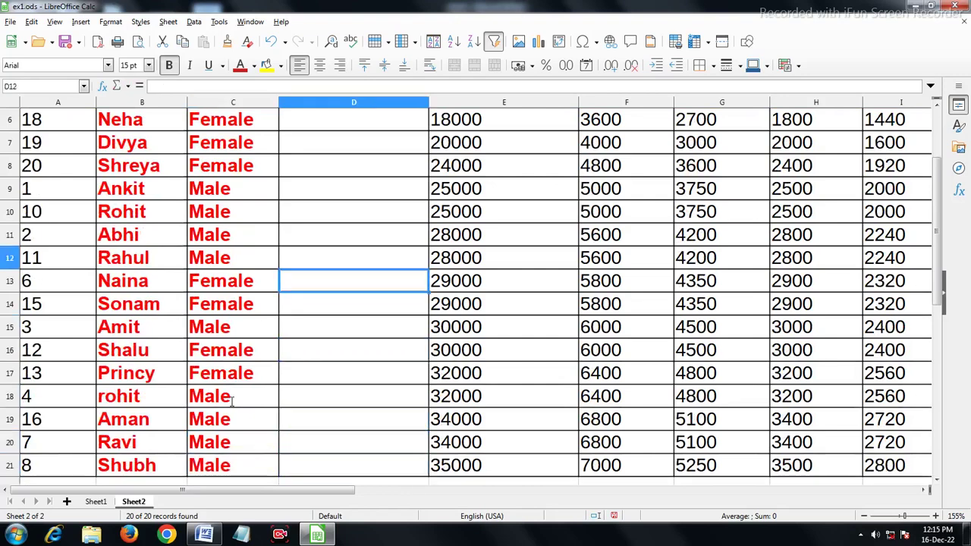
pyautogui.press('Up')
pyautogui.press('Up')
pyautogui.press('Up')
pyautogui.press('Down')
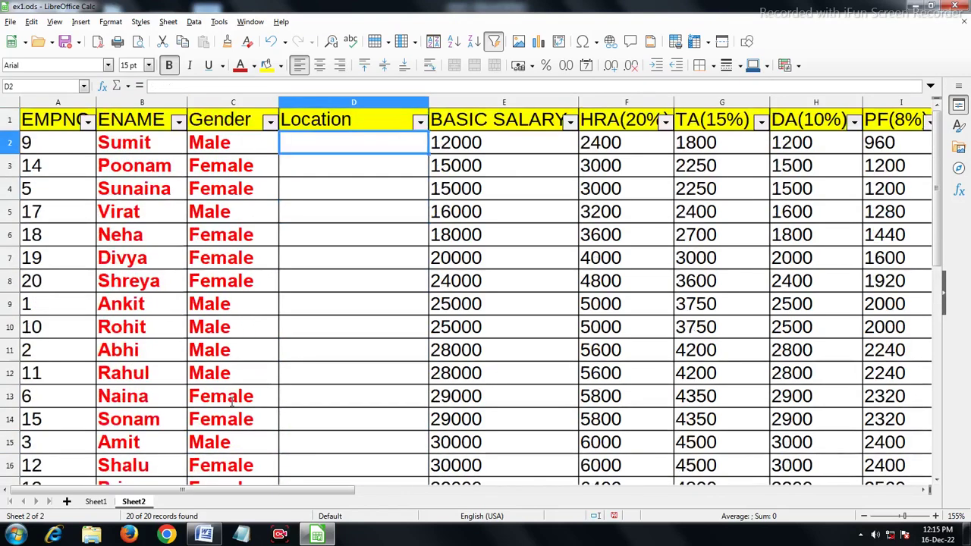
# Step: Enter locations for rows 2–11: Mumbai, Noida, Kanpur, Mumbai ×4, Kanpur ×3
pyautogui.write('Mumbai')
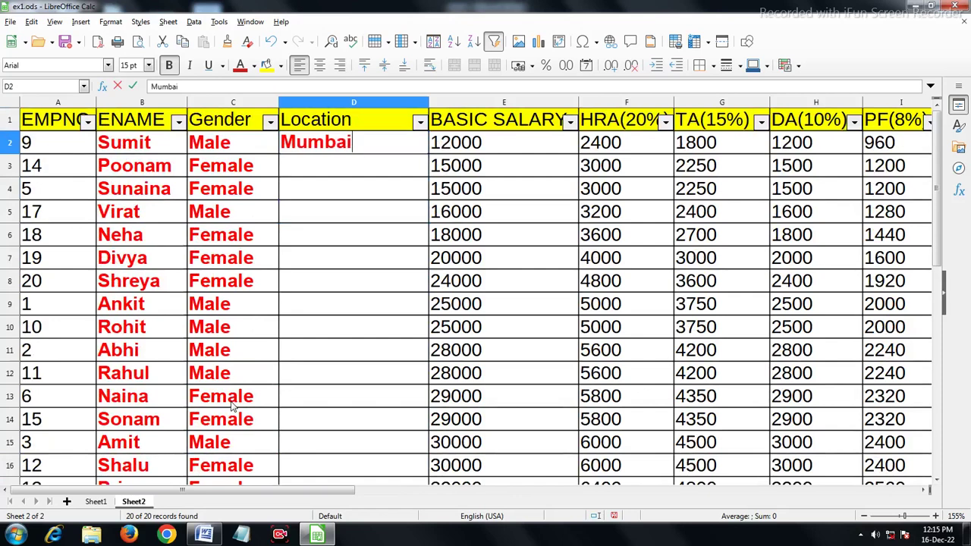
pyautogui.press('Return')
pyautogui.write('N')
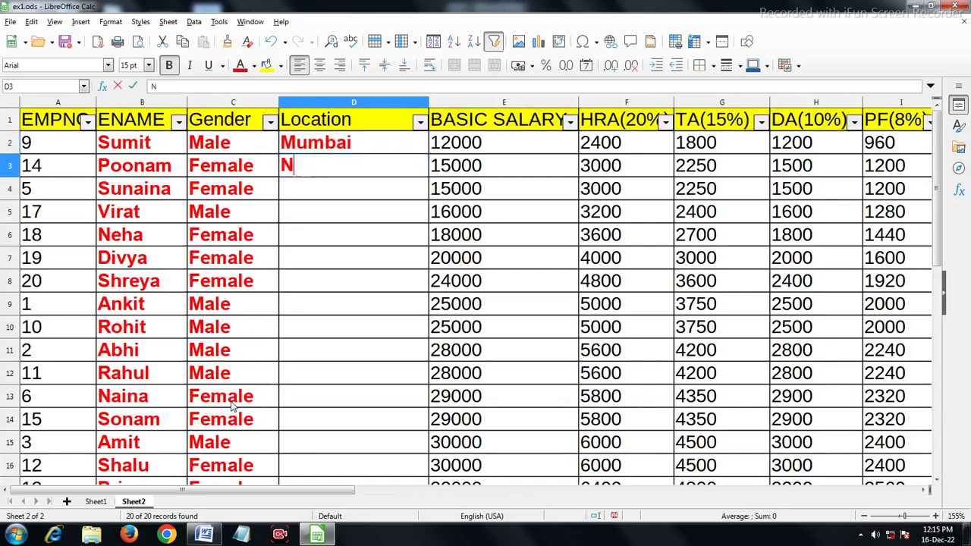
pyautogui.write('oida')
pyautogui.press('Return')
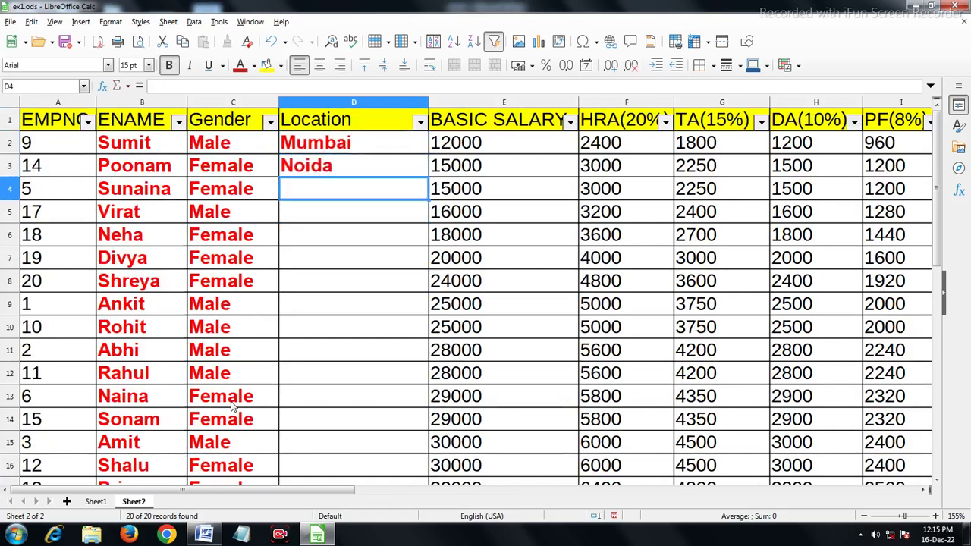
pyautogui.write('Kan')
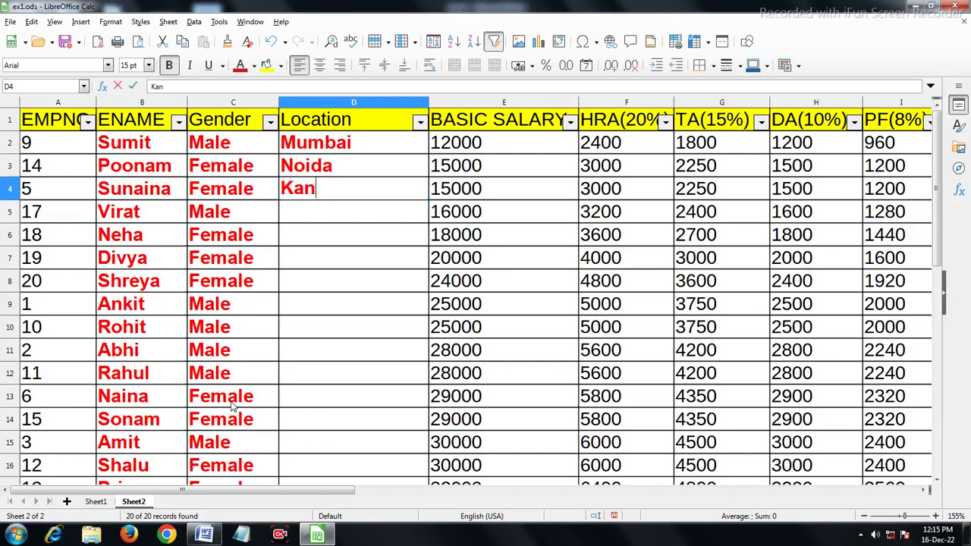
pyautogui.write('pur')
pyautogui.press('Return')
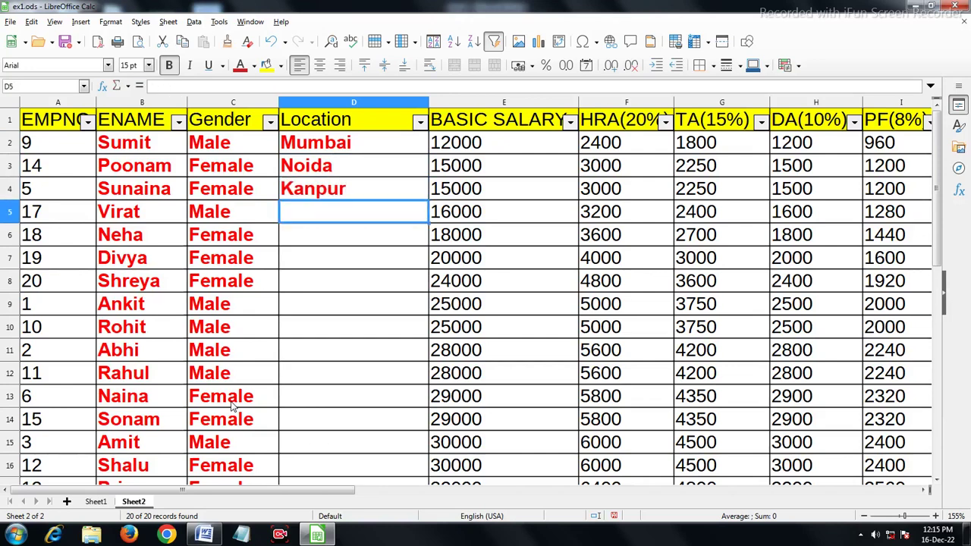
pyautogui.write('m m m m')
pyautogui.press('Return')
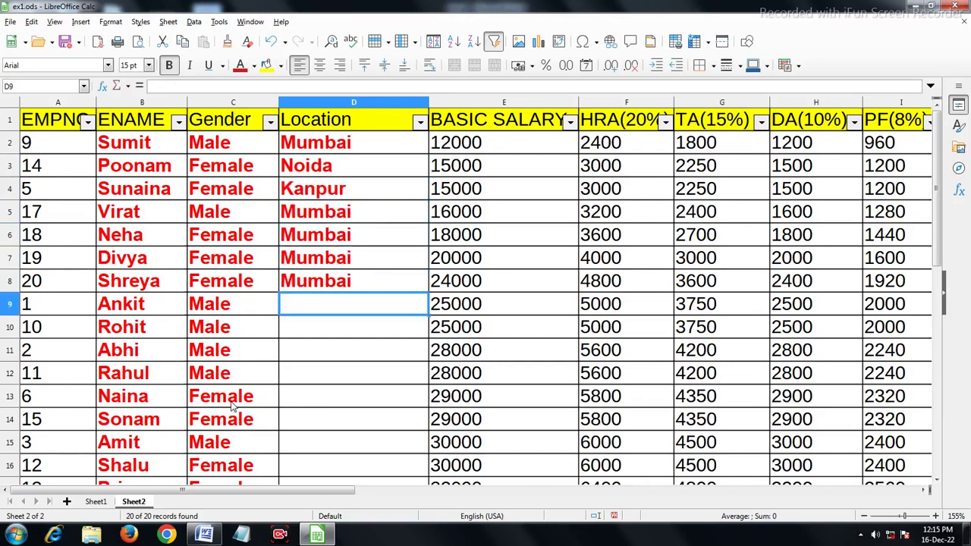
pyautogui.write('k k k')
pyautogui.press('Return')
# Step: Enter locations for rows 12–20: Kanpur, Noida ×3, Mumbai, Noida, Mumbai ×2, Noida
pyautogui.write('k ')
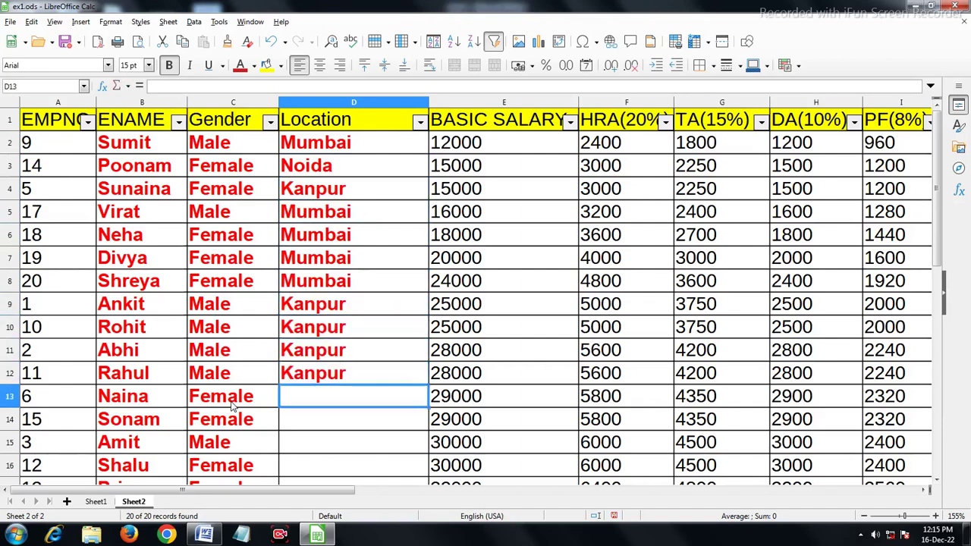
pyautogui.write('n n n')
pyautogui.press('Return')
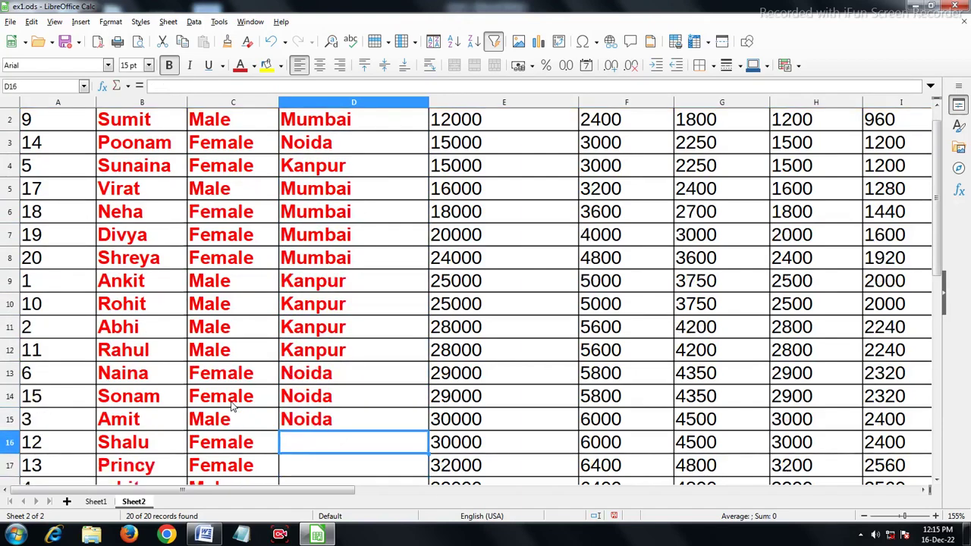
pyautogui.write('m')
pyautogui.press('Return')
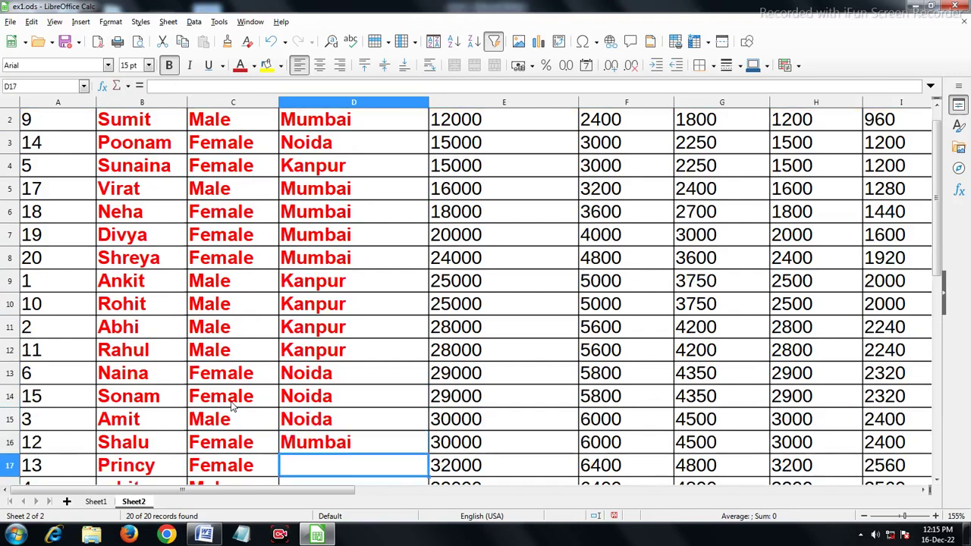
pyautogui.write('n')
pyautogui.press('Return')
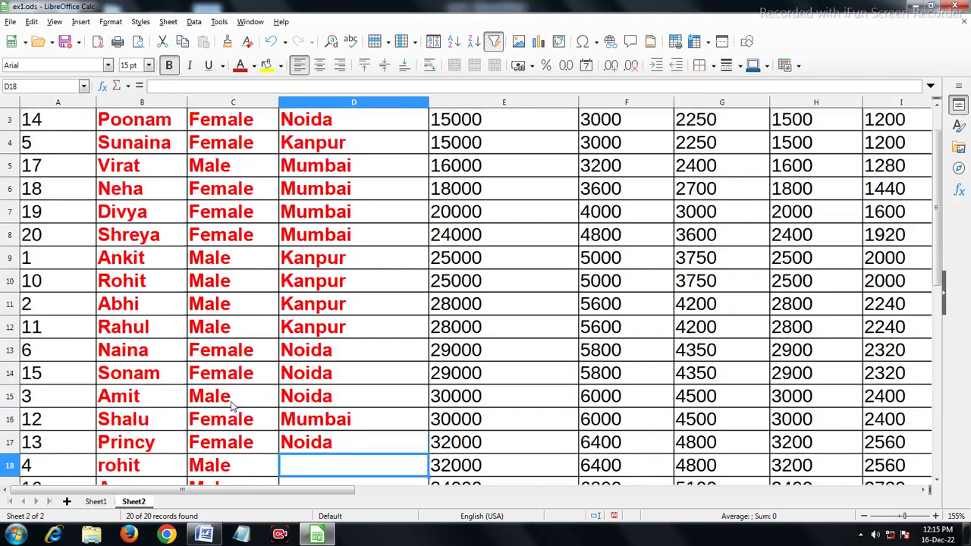
pyautogui.write('m')
pyautogui.press('Return')
pyautogui.write('Mum')
pyautogui.press('Return')
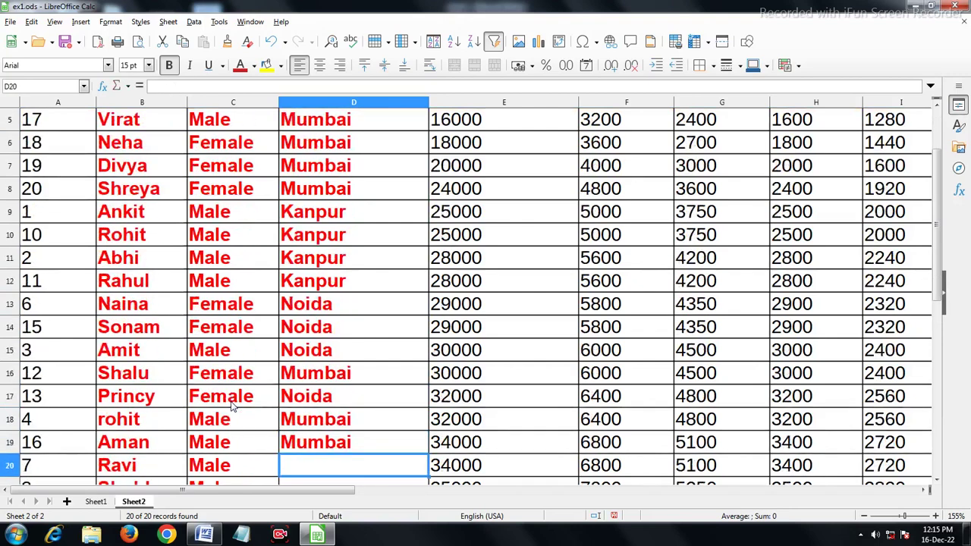
pyautogui.write('n')
pyautogui.press('Return')
# Step: Correct row 21's mistyped 'mn' location to Mumbai
pyautogui.write('mn')
pyautogui.press('Return')
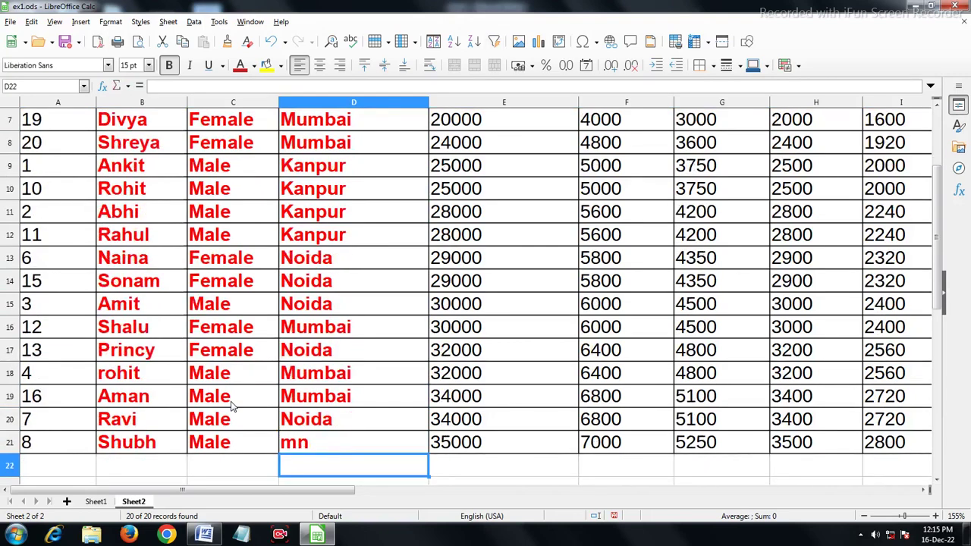
pyautogui.press('Up')
pyautogui.press('Delete')
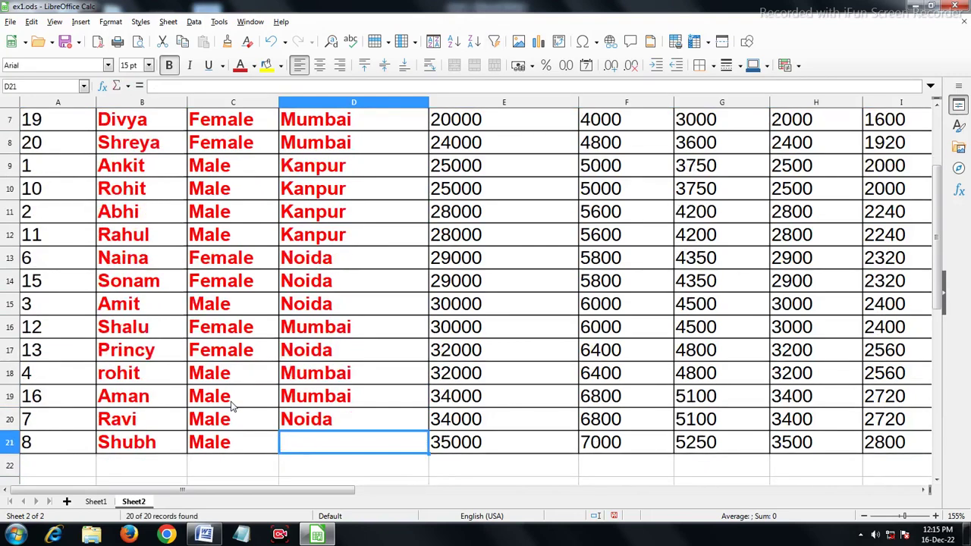
pyautogui.write('m')
pyautogui.press('Return')
pyautogui.press('Up')
pyautogui.press('Up')
pyautogui.press('Up')
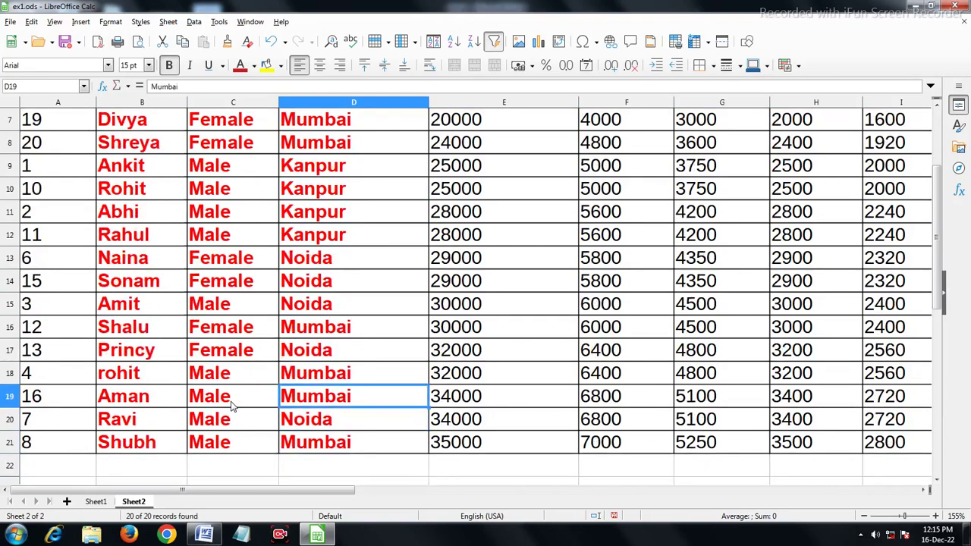
pyautogui.press('Up')
pyautogui.press('Up')
pyautogui.press('Up')
pyautogui.press('Up')
pyautogui.press('Up')
pyautogui.press('Up')
pyautogui.press('Up')
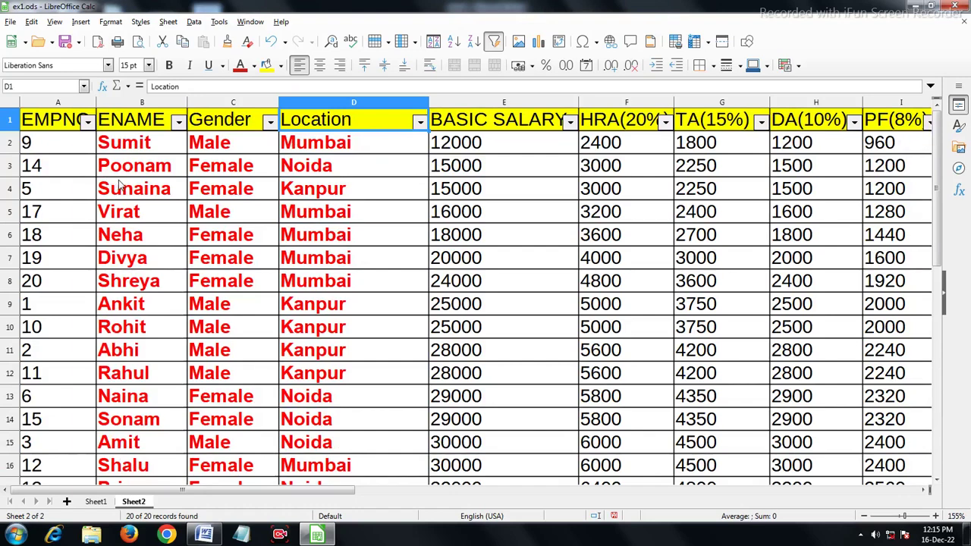
# Step: Filter the Gender column to show only Female employees
pyautogui.click(269, 123)
pyautogui.click(197, 235)
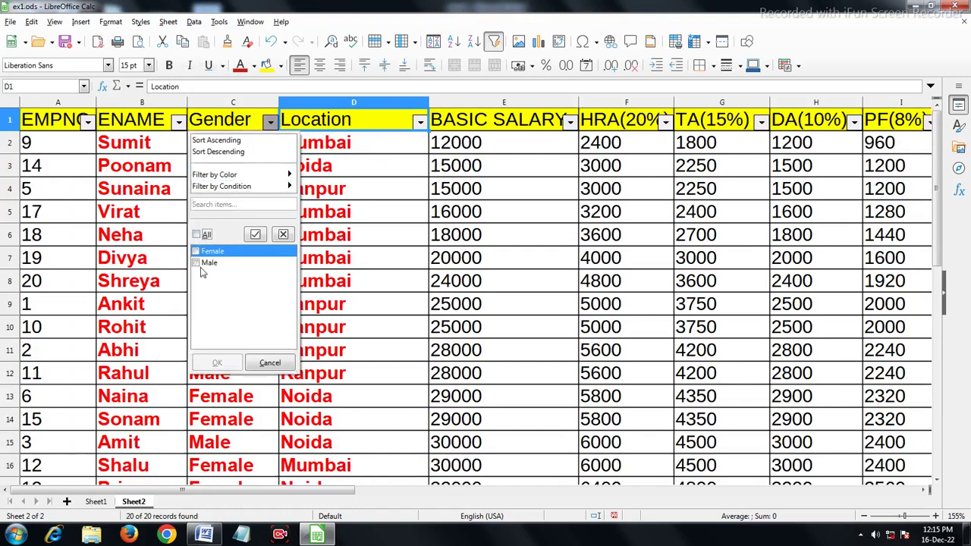
pyautogui.click(196, 252)
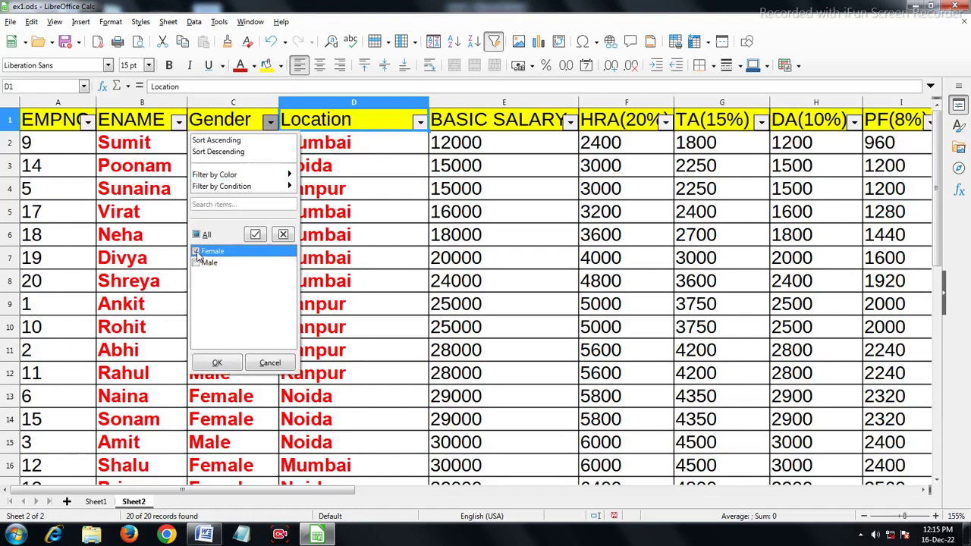
pyautogui.click(217, 362)
# Step: Sort the female rows by Location from A to Z
pyautogui.moveTo(47, 154); pyautogui.dragTo(429, 331)
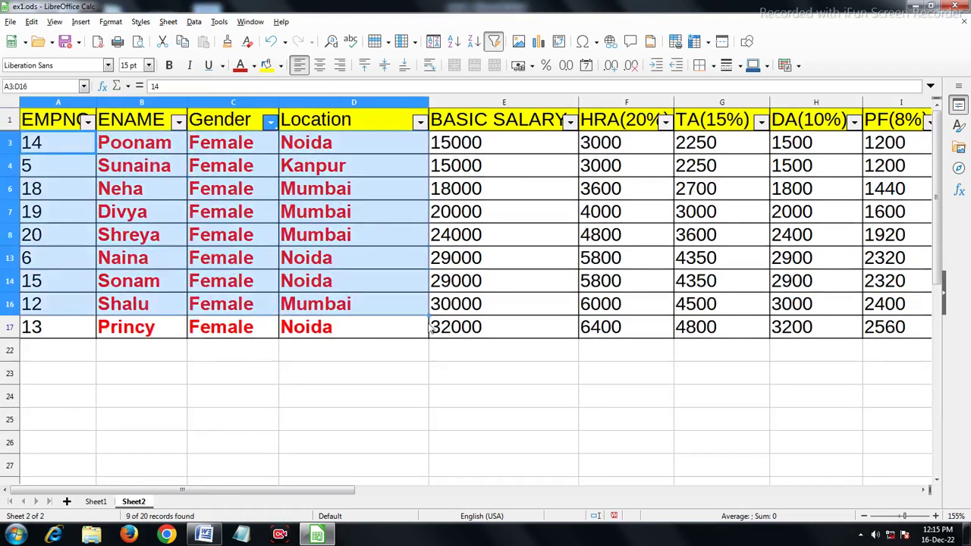
pyautogui.click(388, 366)
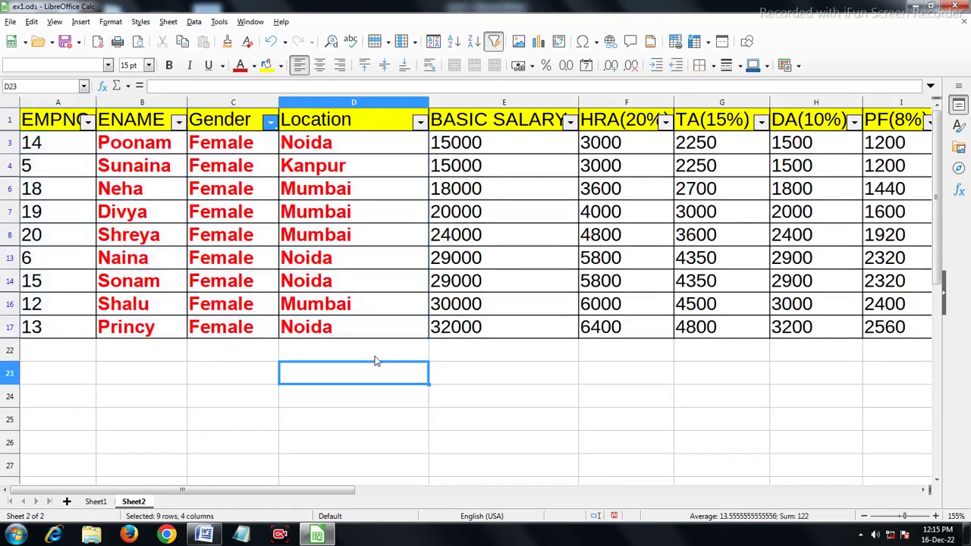
pyautogui.click(419, 123)
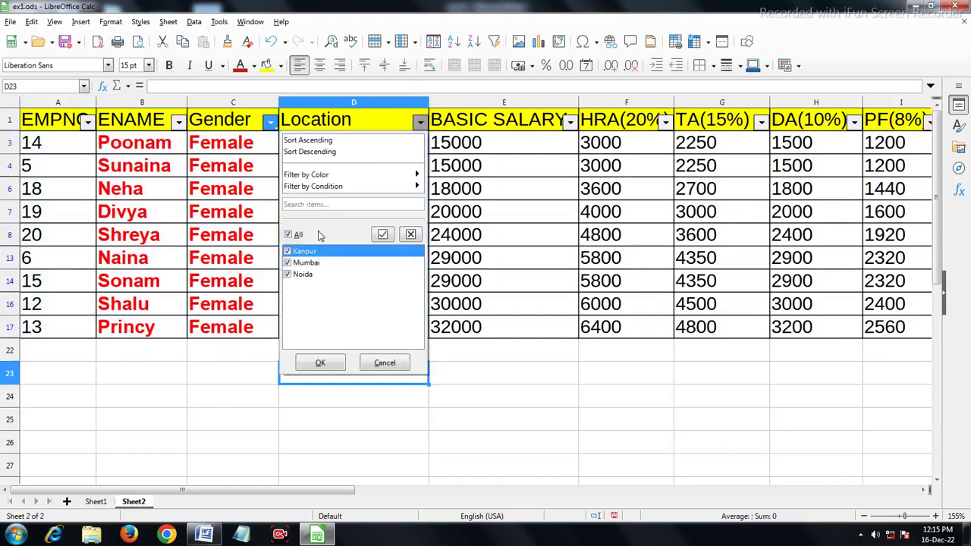
pyautogui.click(307, 140)
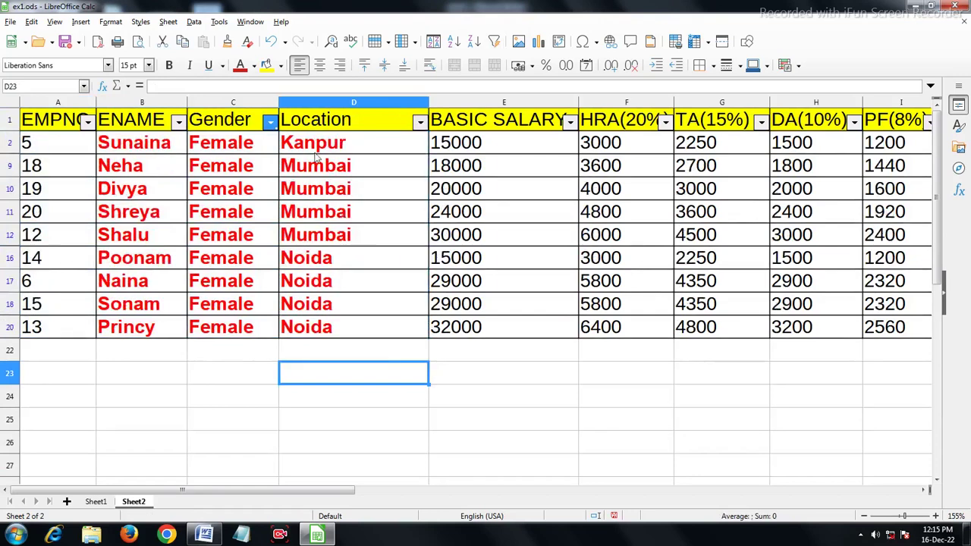
# Step: Point out the Kanpur, Mumbai and Noida location groups, leaving the ENAME filter unchanged
pyautogui.press('Up')
pyautogui.click(341, 148)
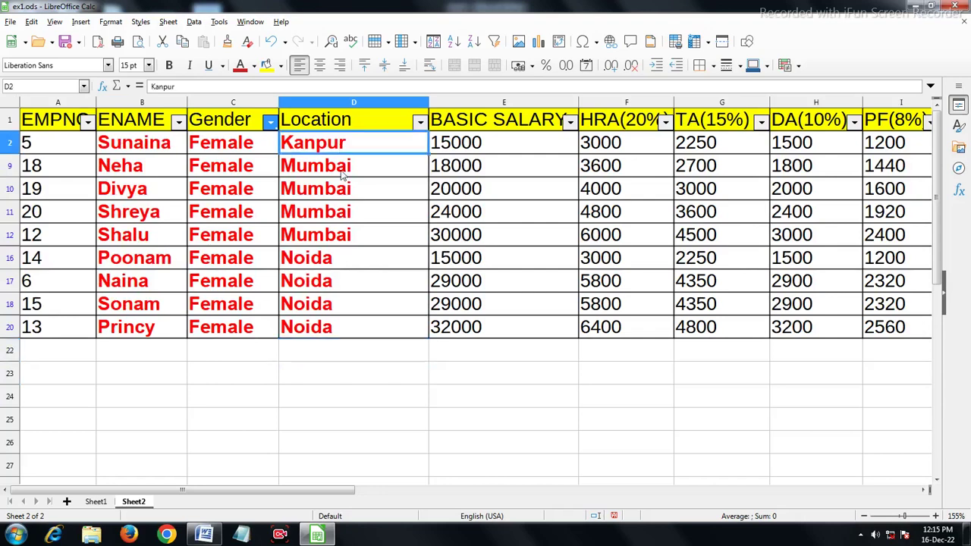
pyautogui.moveTo(341, 165); pyautogui.dragTo(330, 329)
pyautogui.click(311, 368)
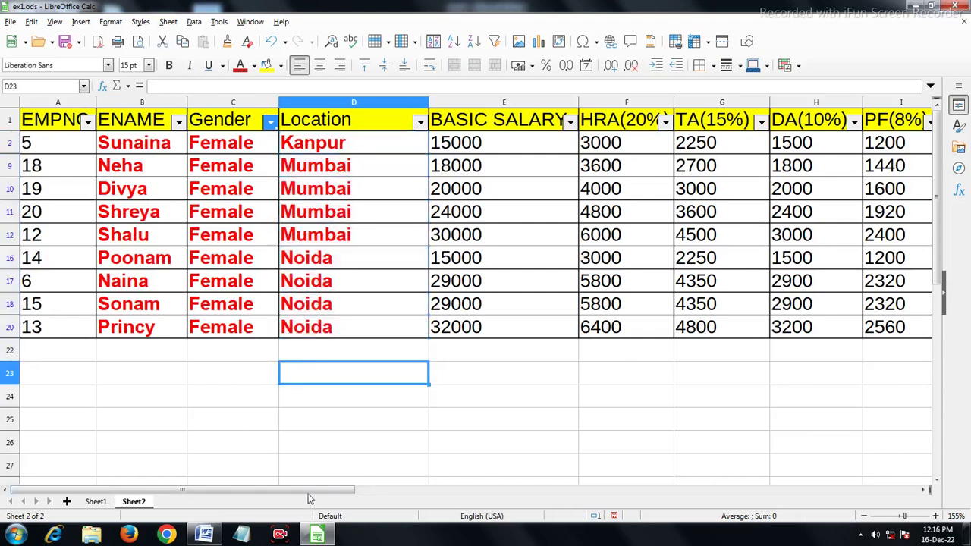
pyautogui.moveTo(308, 491); pyautogui.dragTo(454, 493)
pyautogui.moveTo(370, 491); pyautogui.dragTo(224, 474)
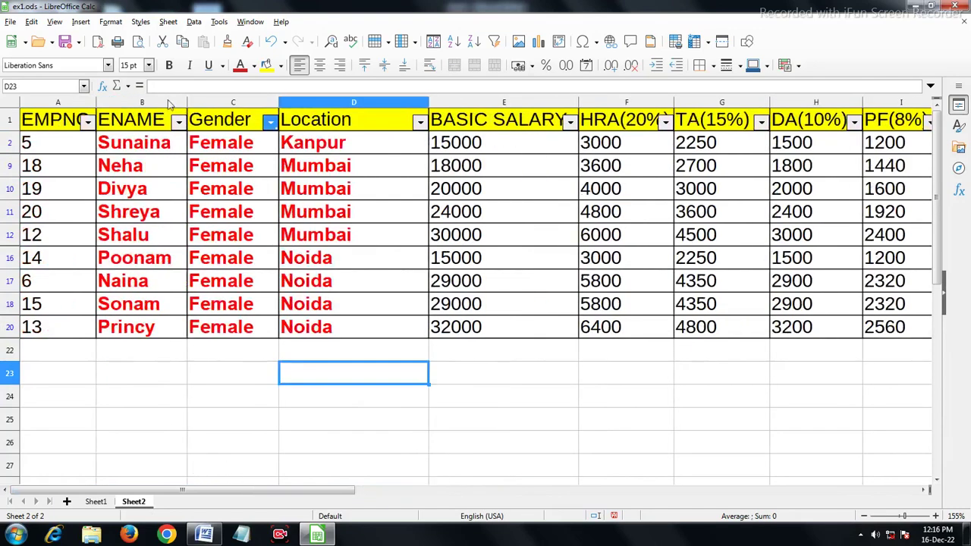
pyautogui.click(177, 122)
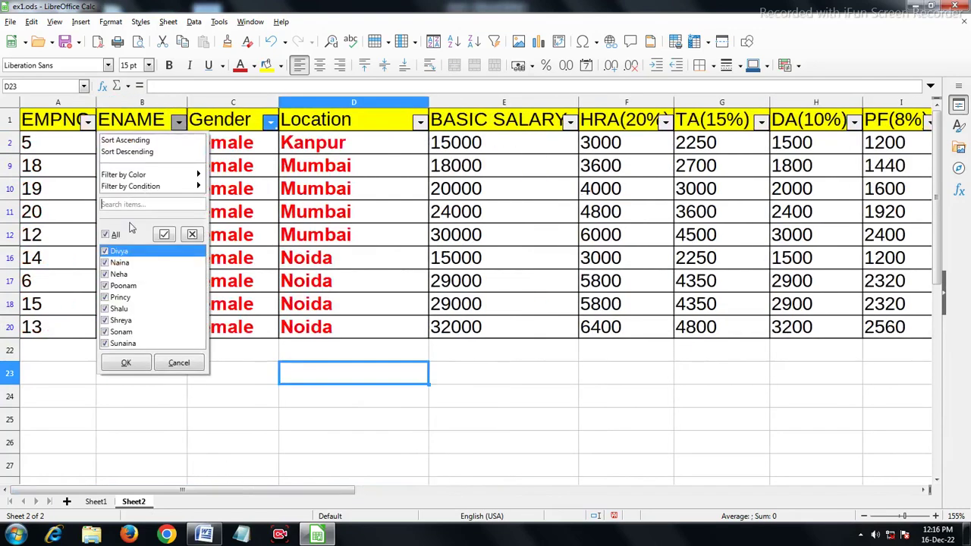
pyautogui.click(277, 425)
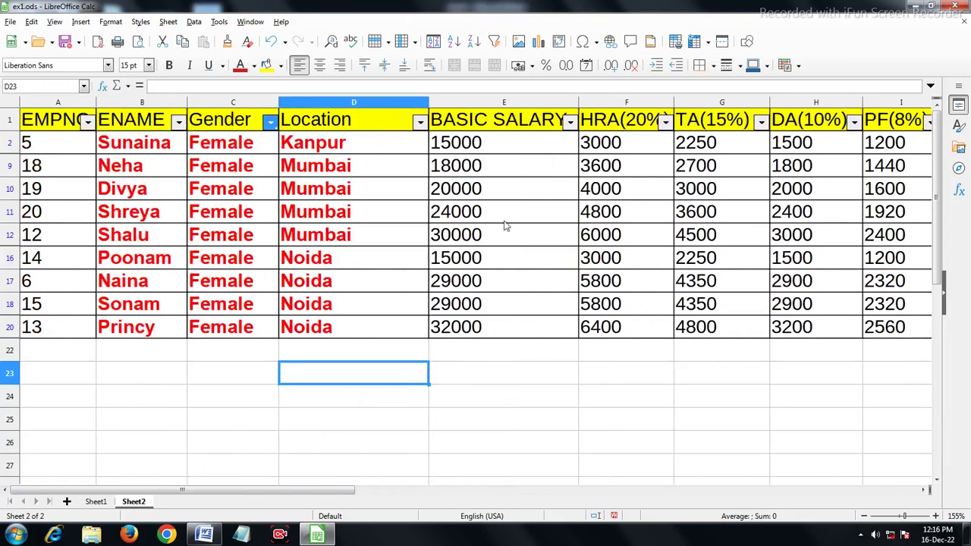
# Step: Set the Gender filter back to All so all 20 employees show
pyautogui.click(269, 123)
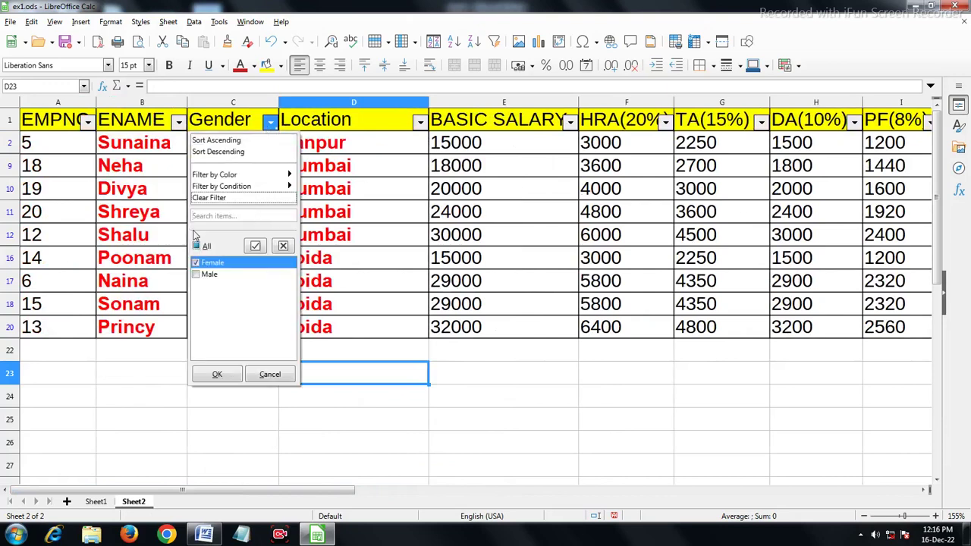
pyautogui.click(196, 263)
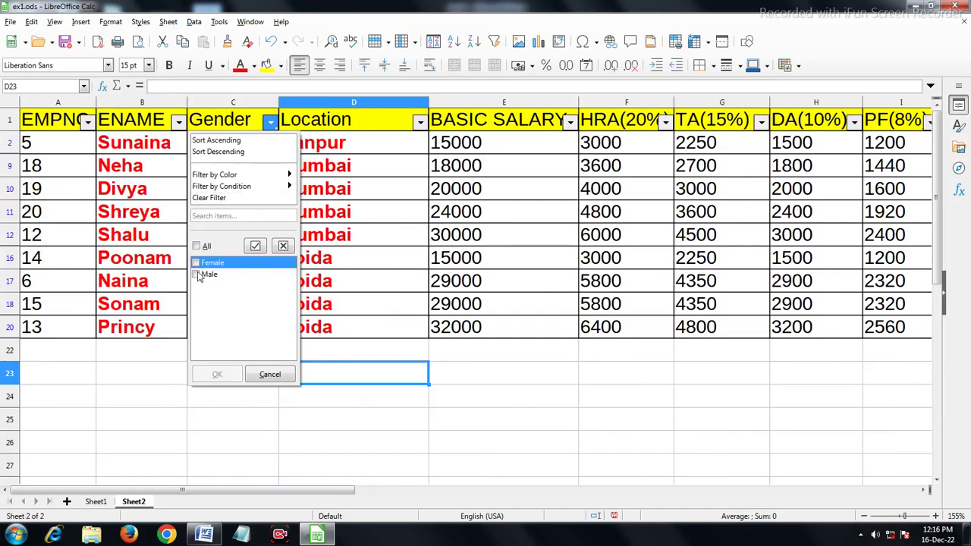
pyautogui.click(196, 246)
pyautogui.click(217, 374)
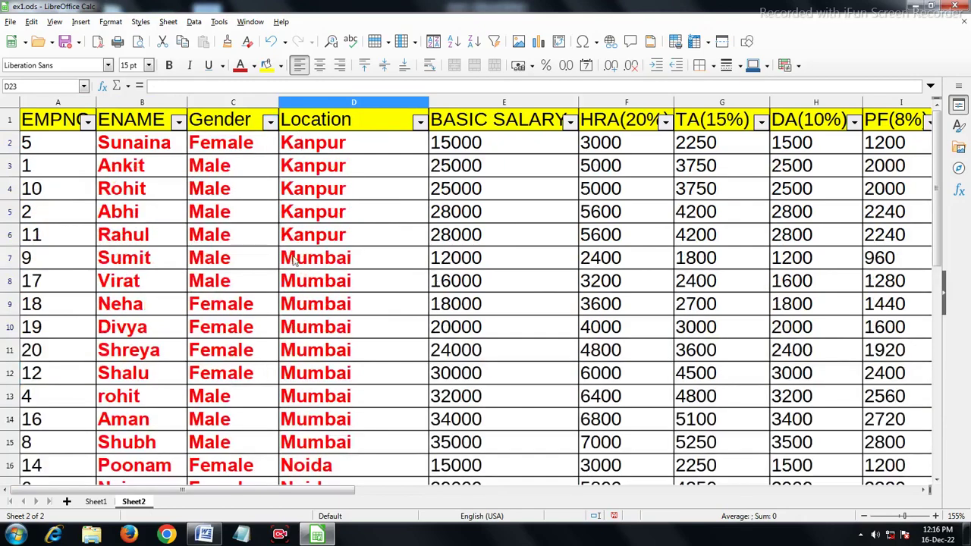
pyautogui.click(321, 220)
pyautogui.scroll(-1, 320, 220)
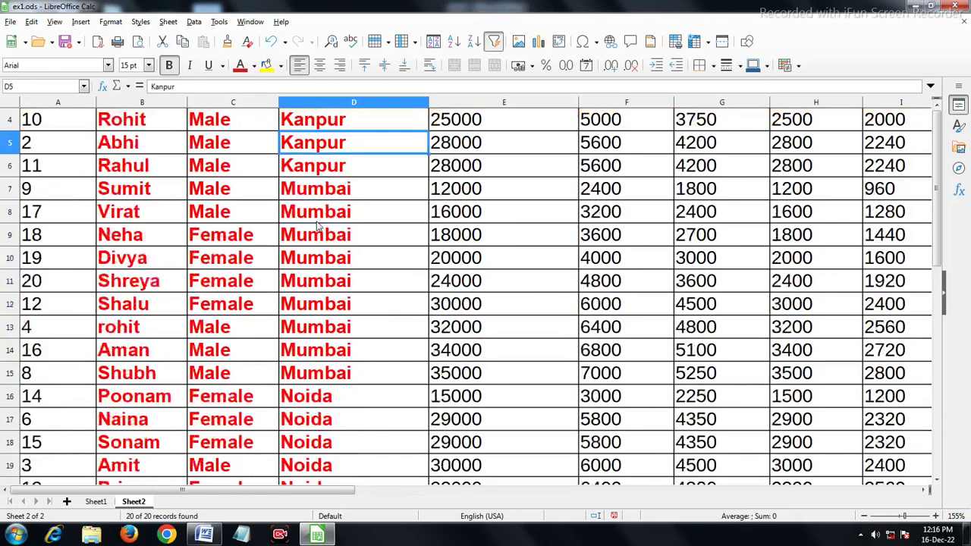
pyautogui.scroll(-4, 321, 220)
pyautogui.scroll(5, 379, 182)
pyautogui.click(419, 123)
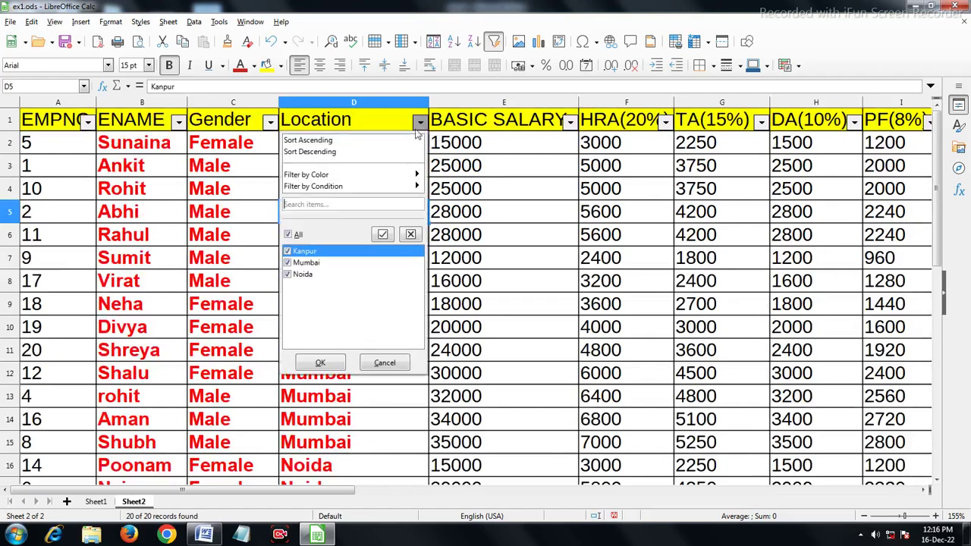
pyautogui.click(288, 235)
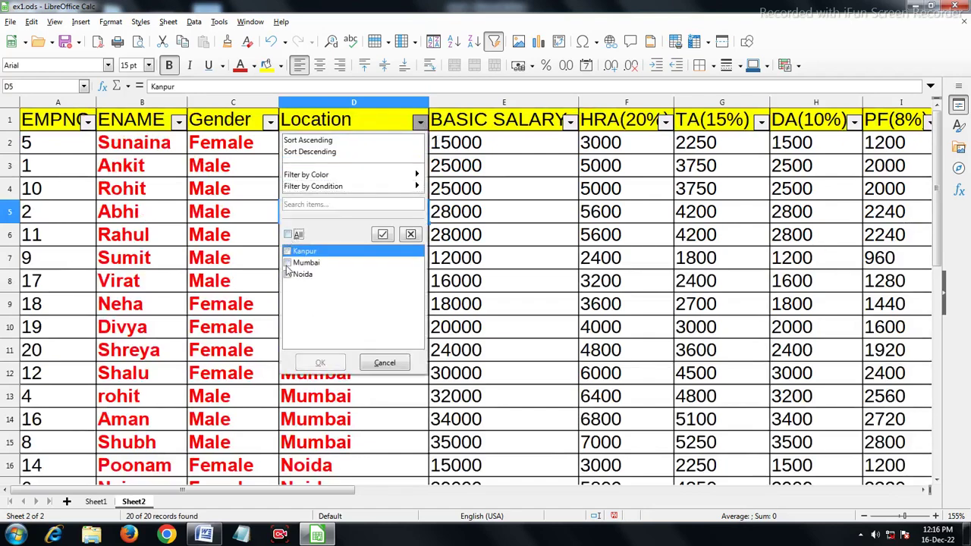
pyautogui.click(288, 262)
pyautogui.click(320, 364)
pyautogui.moveTo(319, 366); pyautogui.dragTo(319, 356)
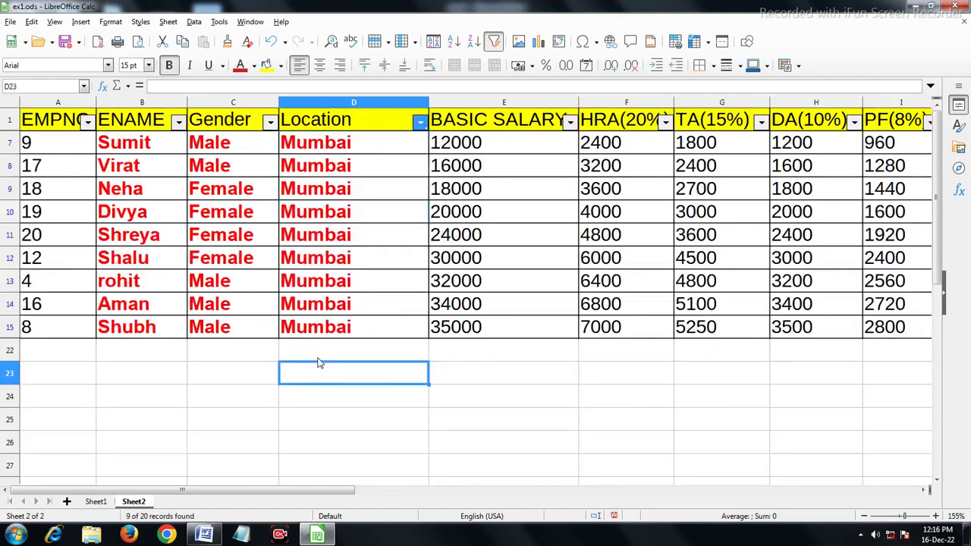
pyautogui.click(419, 122)
pyautogui.click(298, 288)
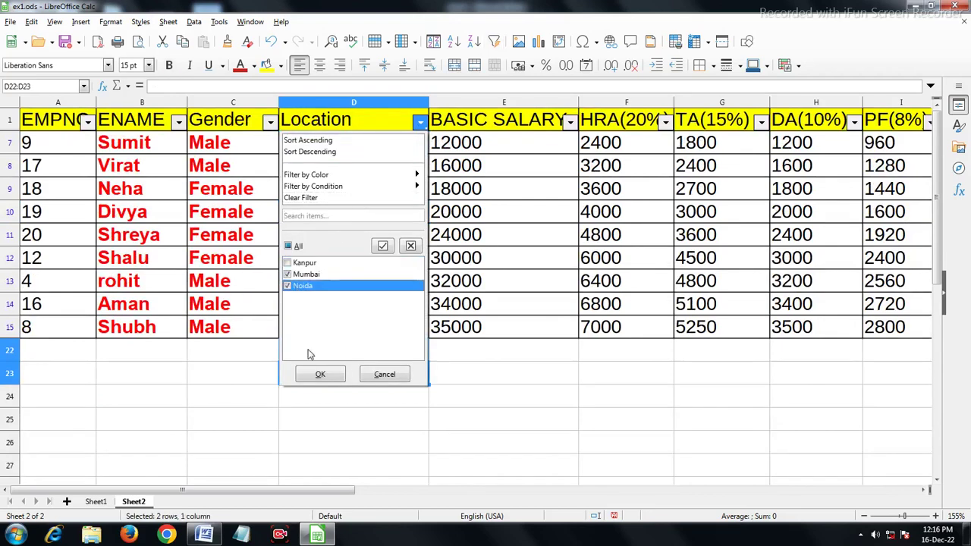
pyautogui.click(318, 374)
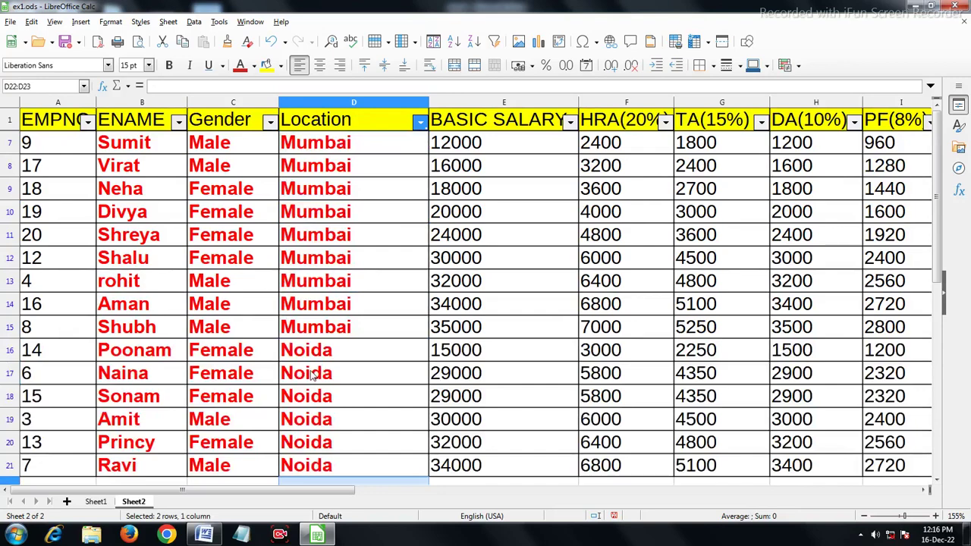
pyautogui.scroll(-3, 303, 319)
pyautogui.scroll(3, 303, 318)
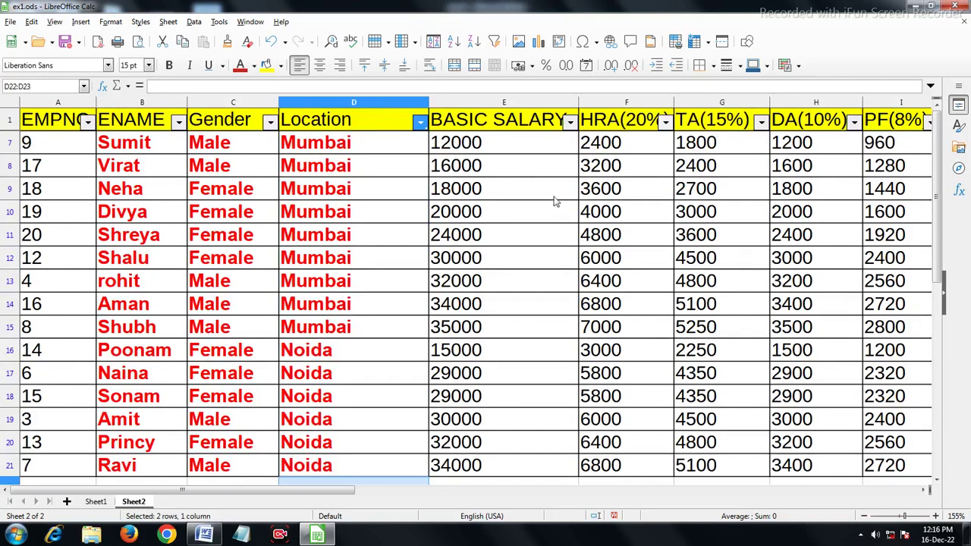
pyautogui.click(419, 122)
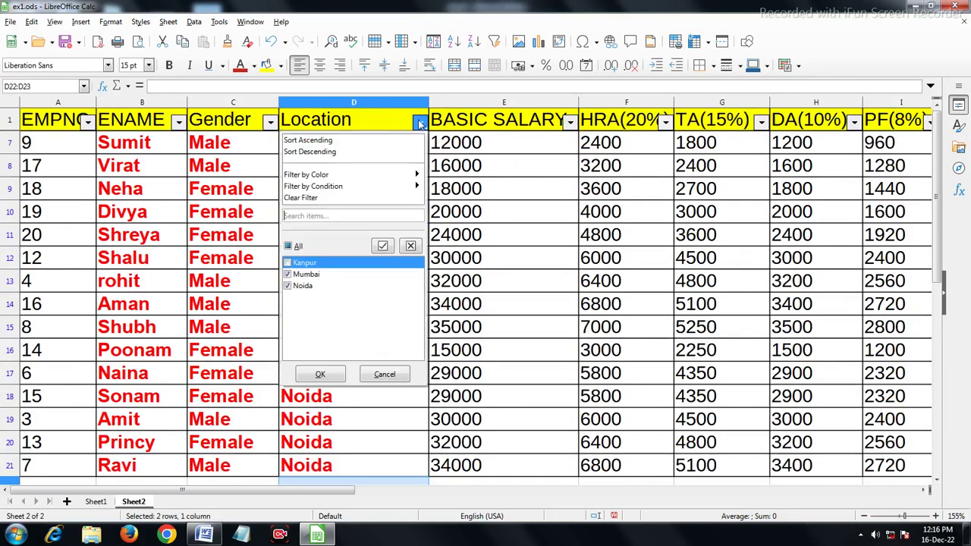
pyautogui.click(294, 247)
pyautogui.click(320, 374)
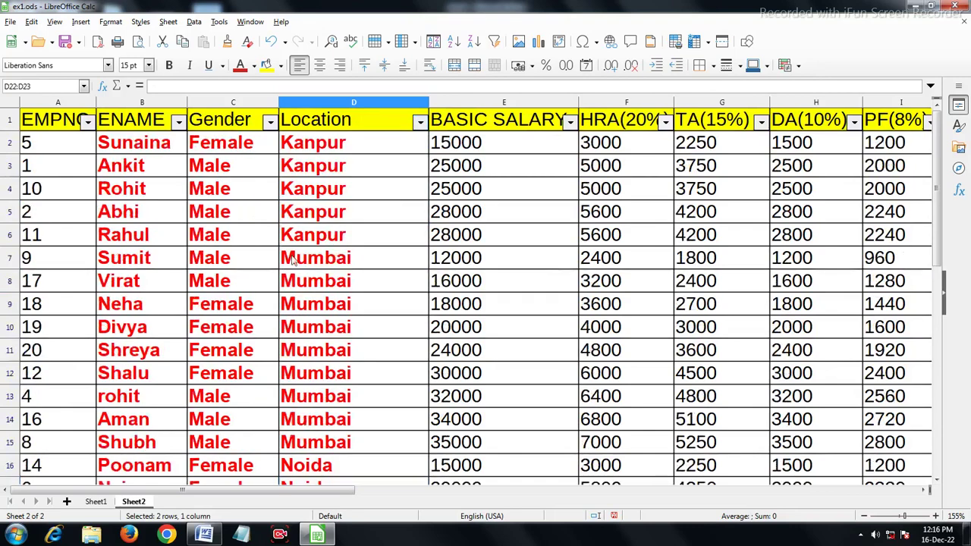
pyautogui.scroll(-1, 261, 147)
pyautogui.scroll(-4, 300, 231)
pyautogui.scroll(5, 256, 222)
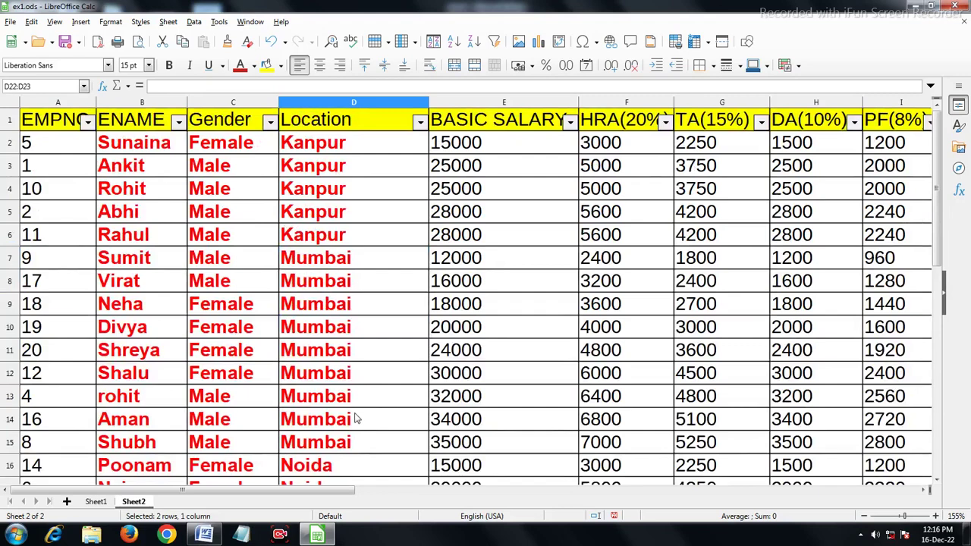
pyautogui.scroll(-3, 355, 410)
pyautogui.scroll(3, 351, 397)
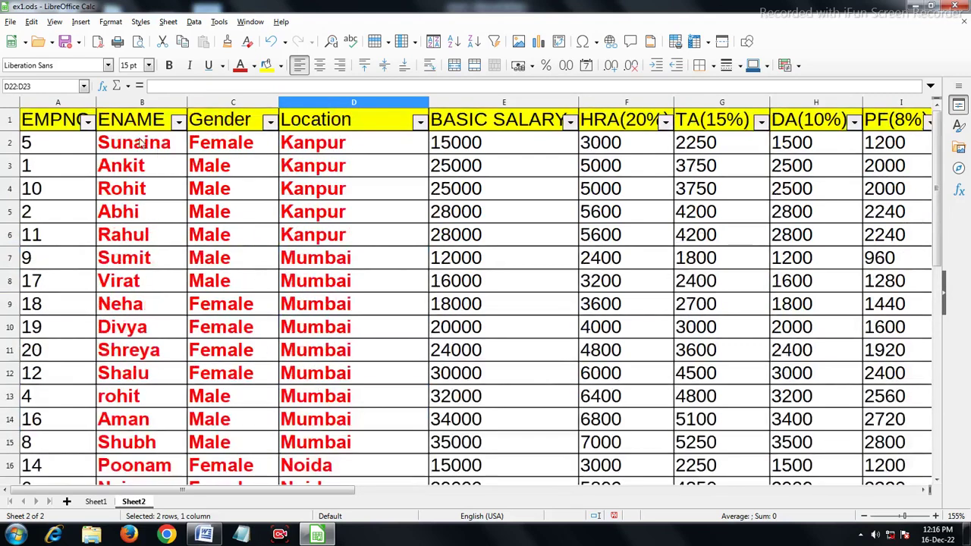
# Step: Sort by EMPNO ascending so rows run from 1 Ankit to 20 Shreya, then select A2:M16
pyautogui.click(87, 123)
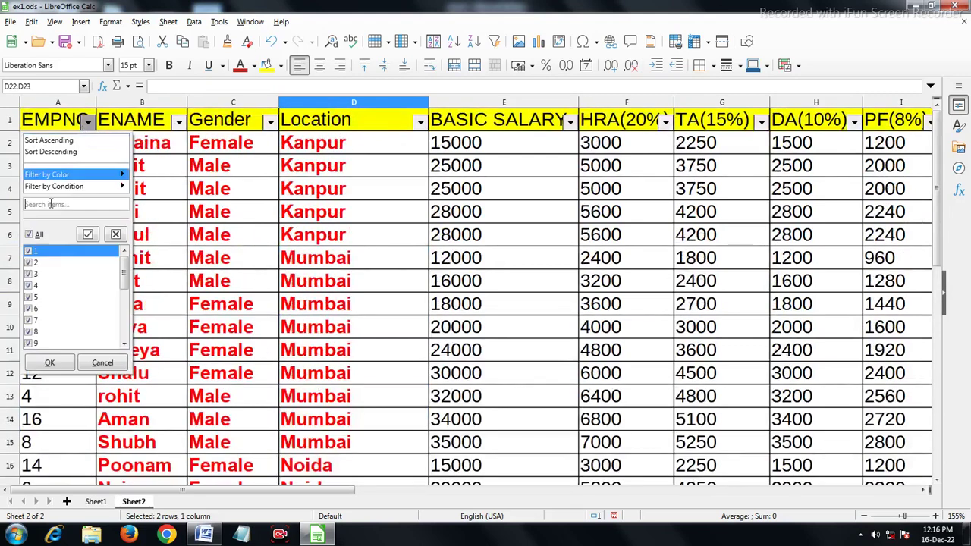
pyautogui.click(59, 141)
pyautogui.click(140, 211)
pyautogui.scroll(-3, 90, 220)
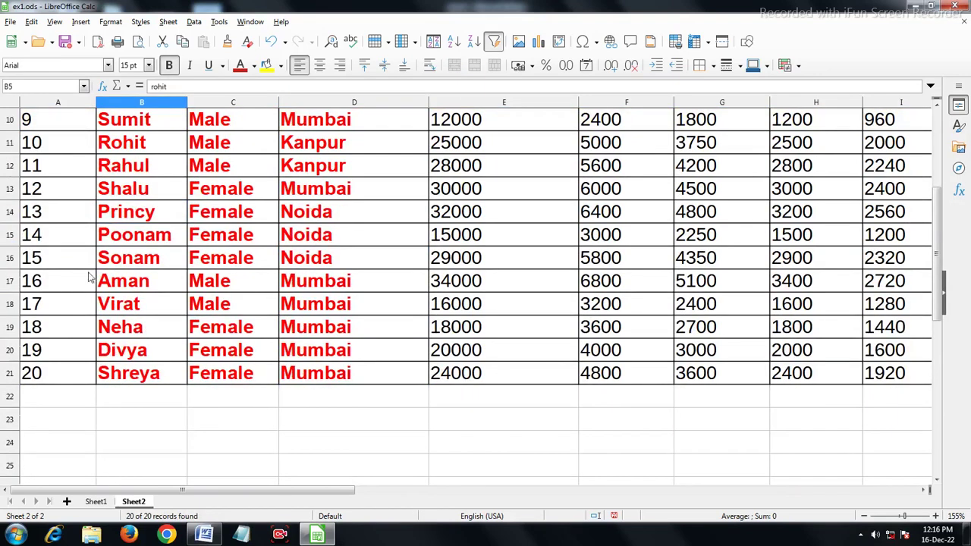
pyautogui.scroll(3, 90, 277)
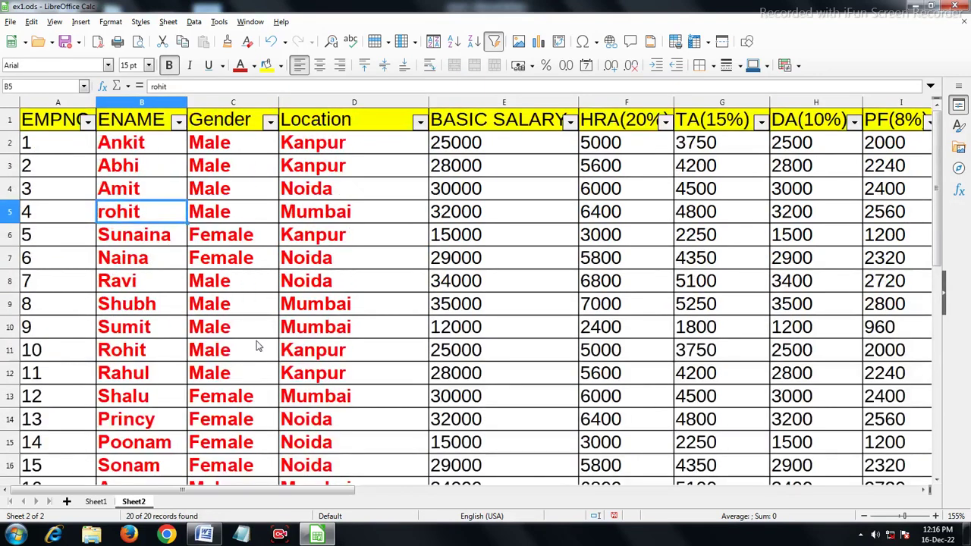
pyautogui.scroll(-6, 254, 338)
pyautogui.scroll(6, 246, 324)
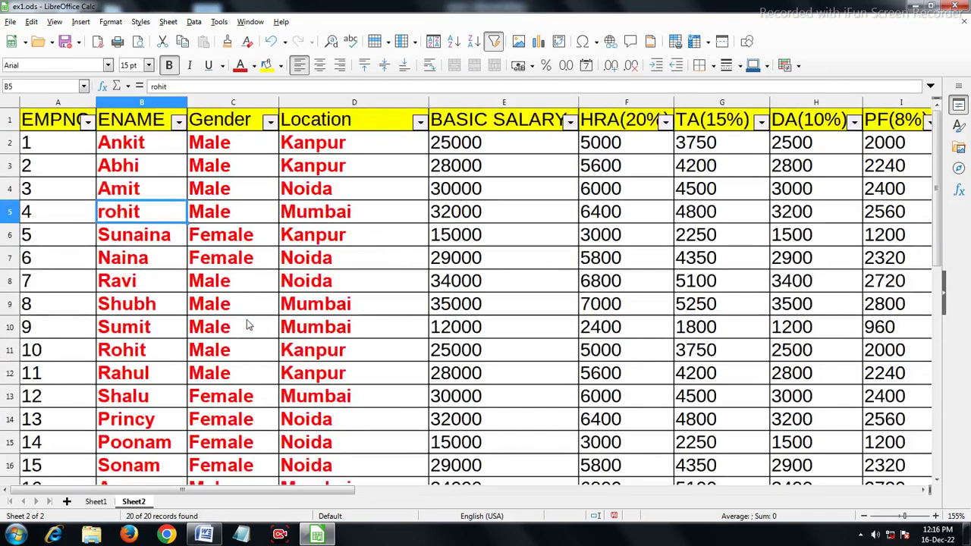
pyautogui.moveTo(62, 150)
pyautogui.mouseDown()
pyautogui.moveTo(878, 468)
pyautogui.moveTo(383, 470)
pyautogui.mouseUp()
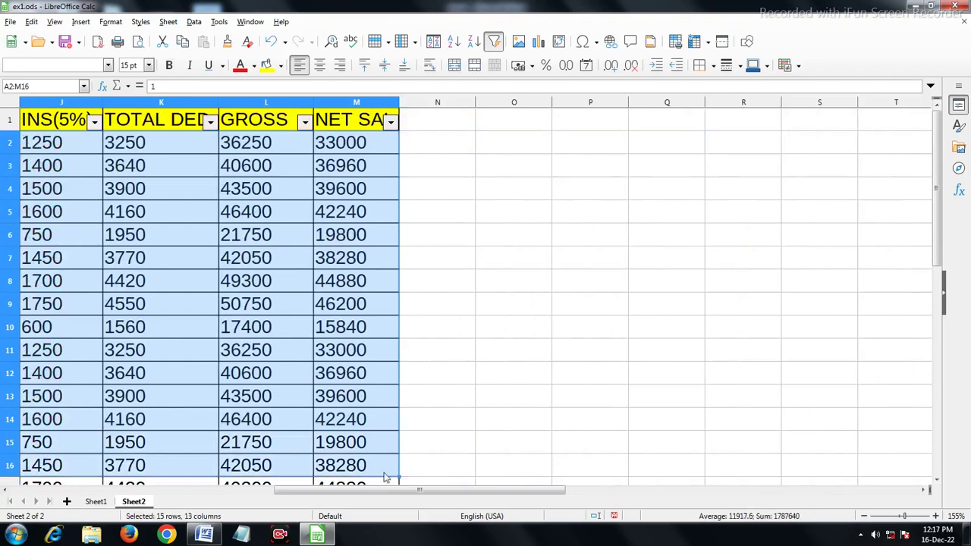
# Step: Add a new Sheet3 and enter the Pid and Pname headings in row 1
pyautogui.hscroll(-1, 401, 486)
pyautogui.click(66, 501)
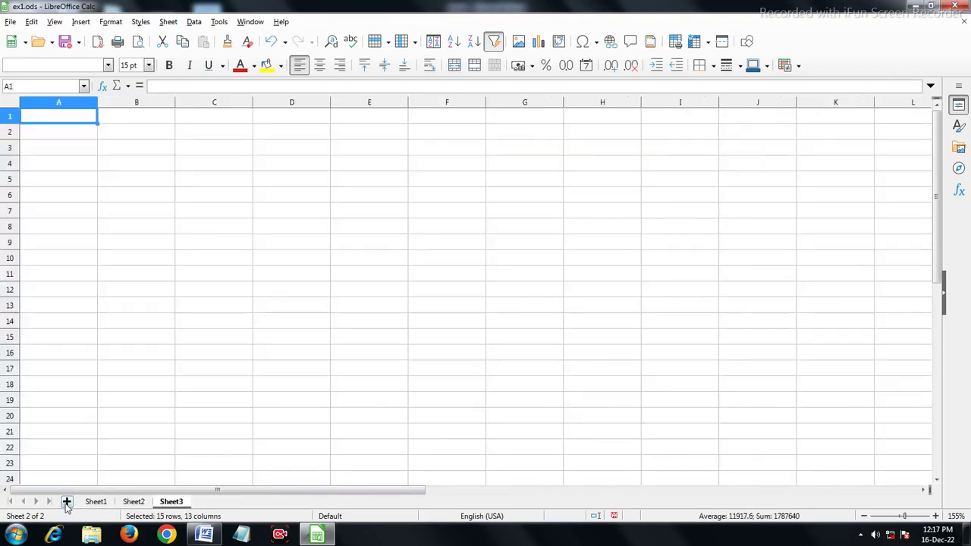
pyautogui.moveTo(59, 132); pyautogui.dragTo(74, 146)
pyautogui.click(73, 120)
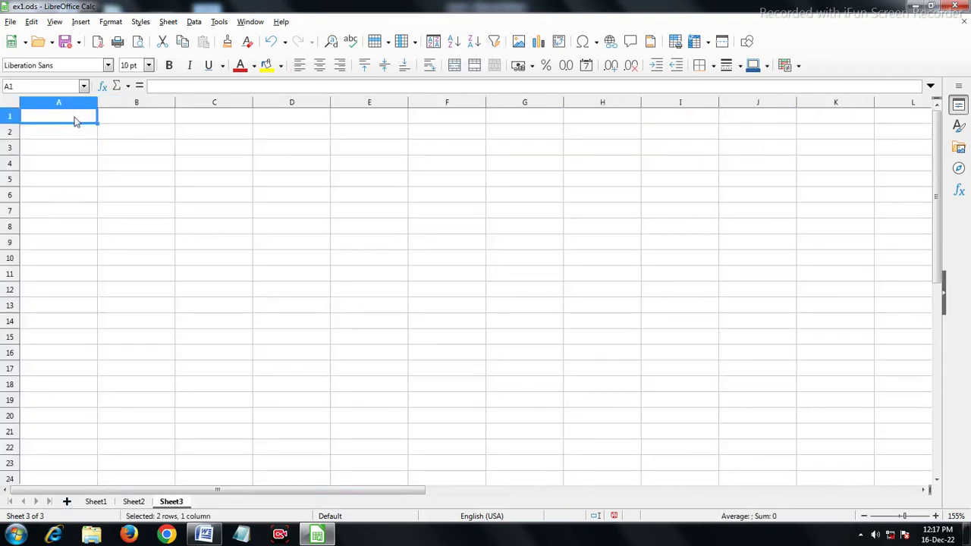
pyautogui.write('P')
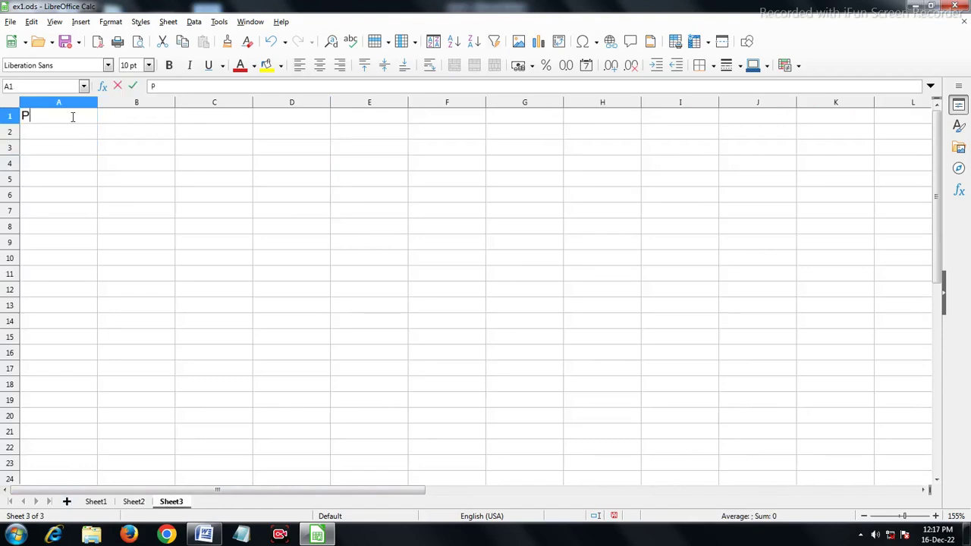
pyautogui.write('id')
pyautogui.write('P')
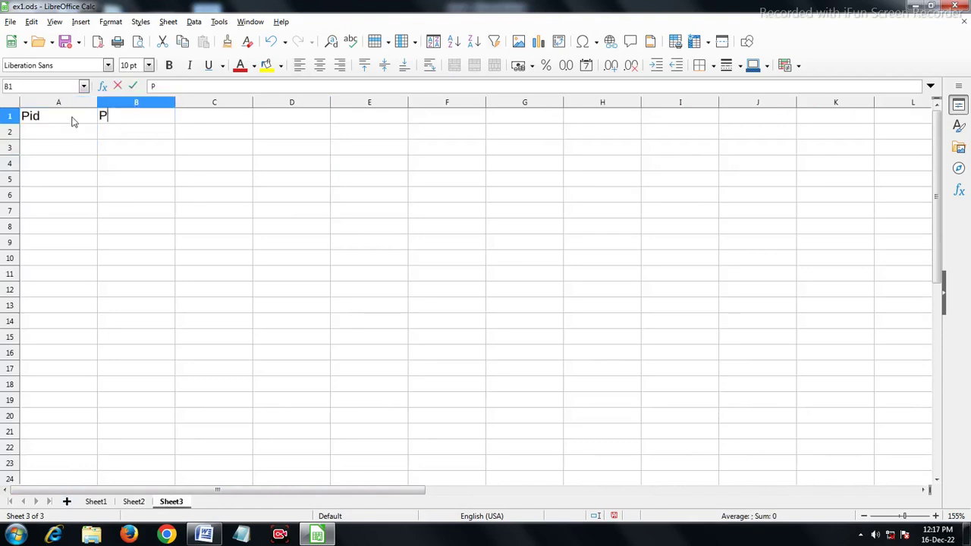
pyautogui.write('name')
pyautogui.press('Tab')
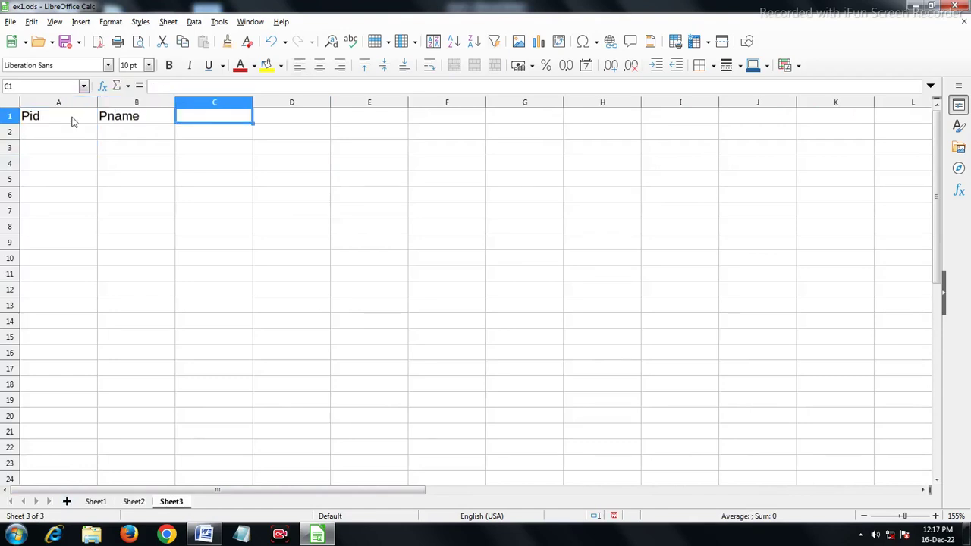
# Step: Add the Quantity, Price and Total headings in C1:E1
pyautogui.write('Q')
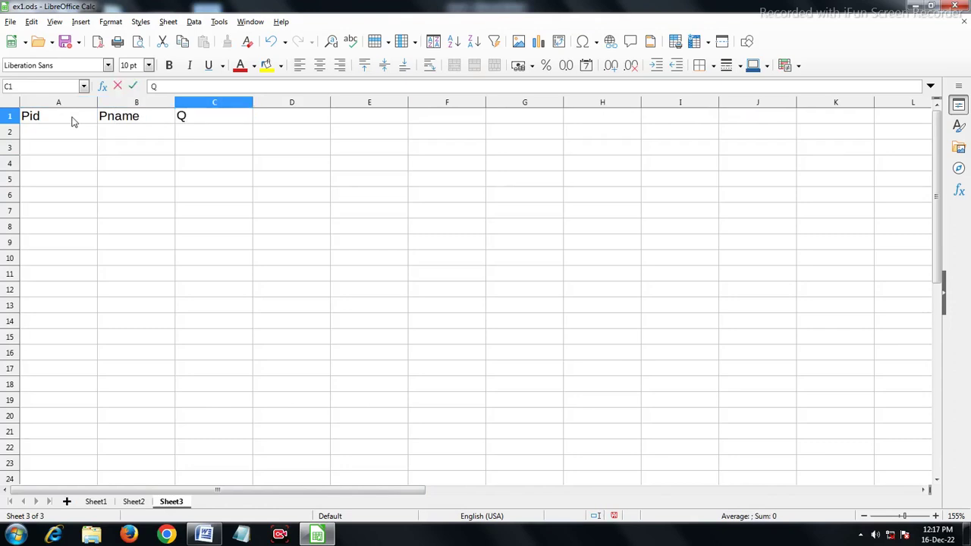
pyautogui.press('Tab')
pyautogui.write('P')
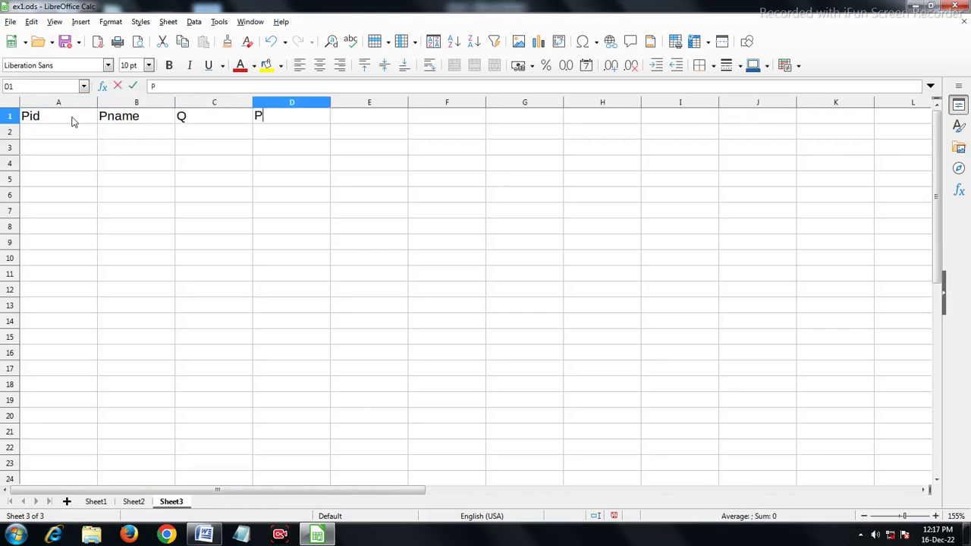
pyautogui.press('Left')
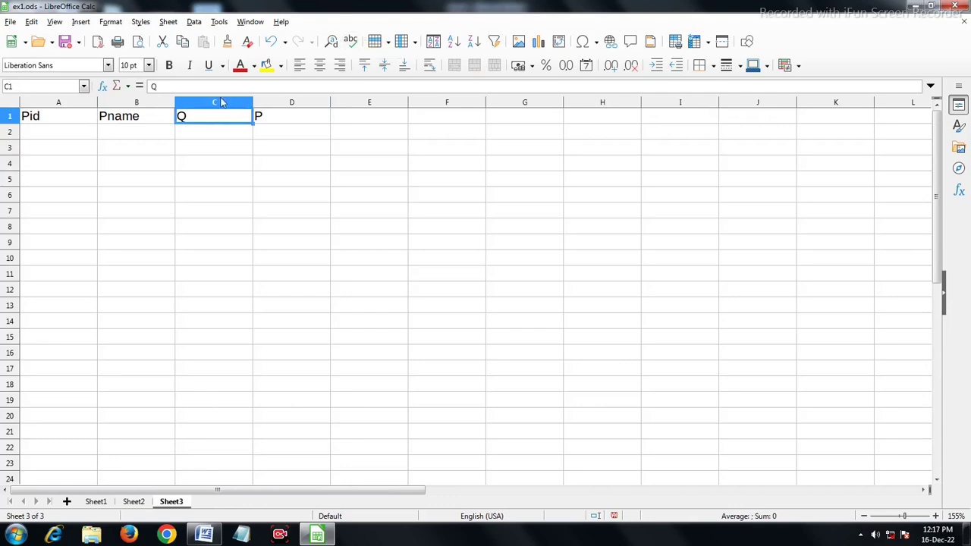
pyautogui.doubleClick(213, 117)
pyautogui.write('u')
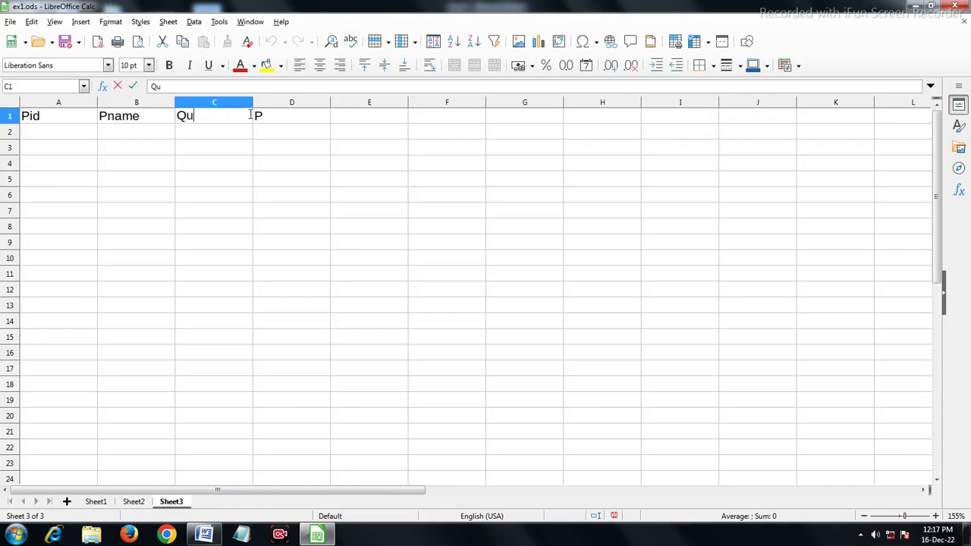
pyautogui.write('ant')
pyautogui.write('ity')
pyautogui.doubleClick(270, 119)
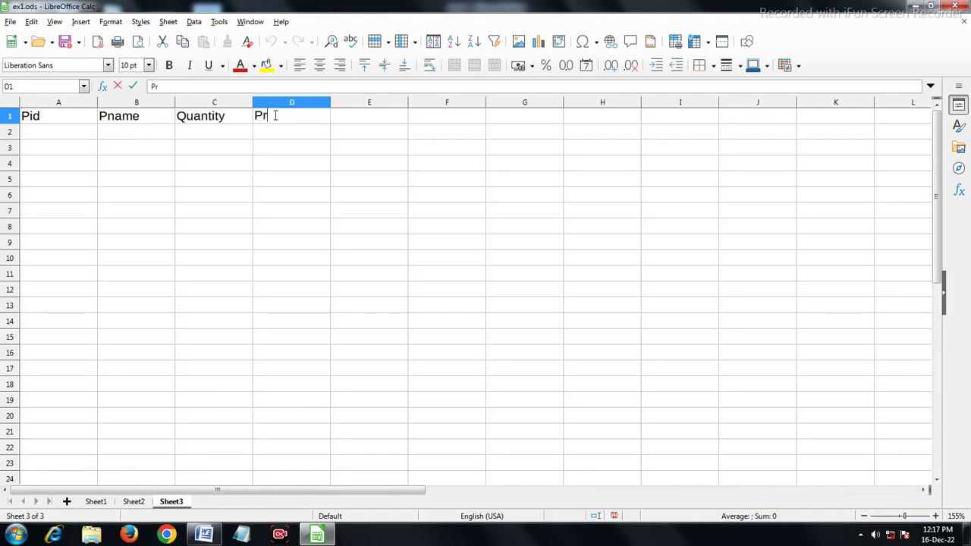
pyautogui.write('ice')
pyautogui.click(364, 115)
pyautogui.write('T')
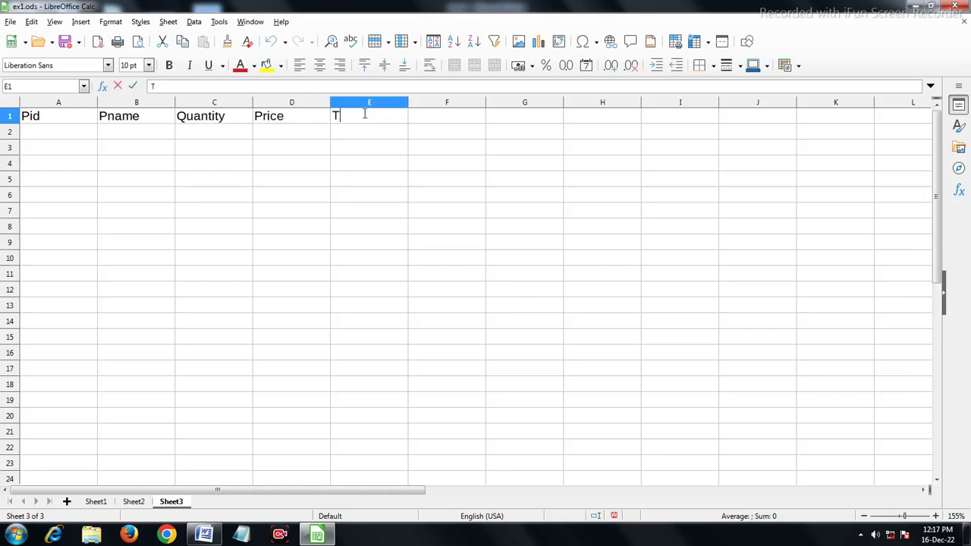
pyautogui.write('ota')
pyautogui.press('Return')
pyautogui.press('Left')
pyautogui.press('Left')
pyautogui.press('Left')
pyautogui.press('Left')
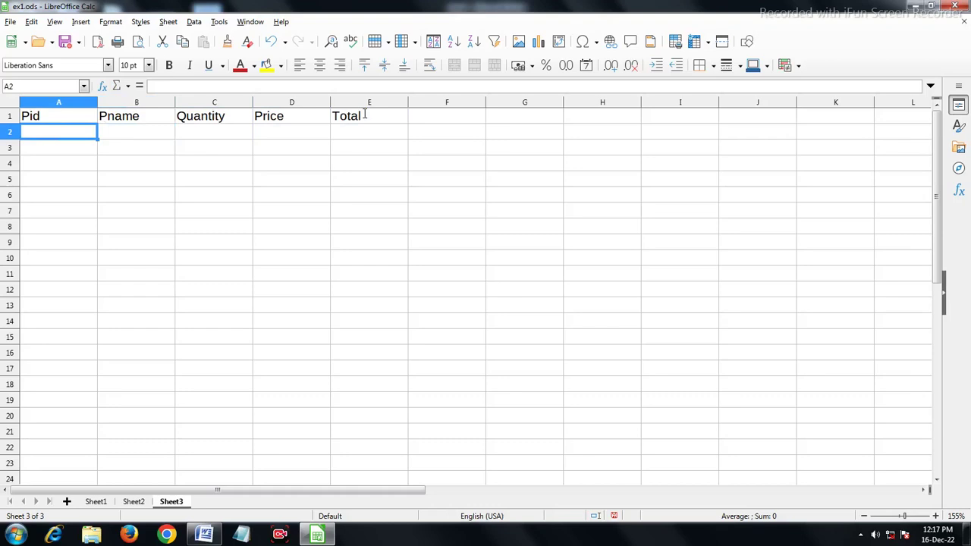
# Step: Enter product ids poo1, p003, p005 and p007 in A2:A5, then move to B2
pyautogui.write('po')
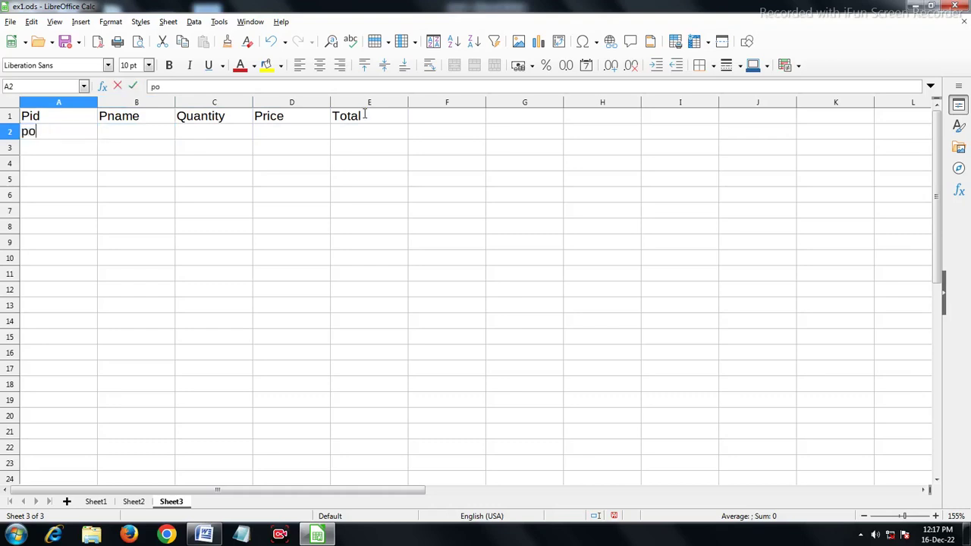
pyautogui.write('o1')
pyautogui.press('Return')
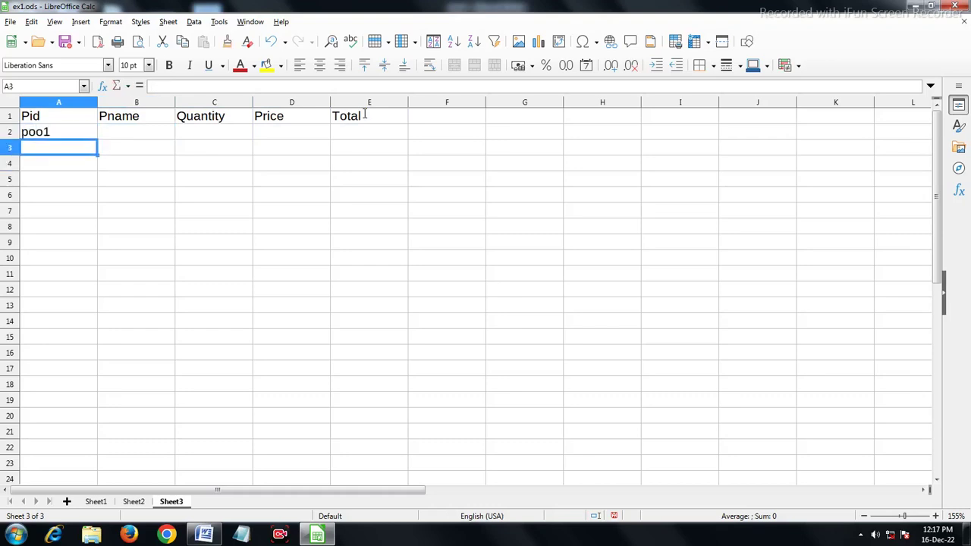
pyautogui.write('p00')
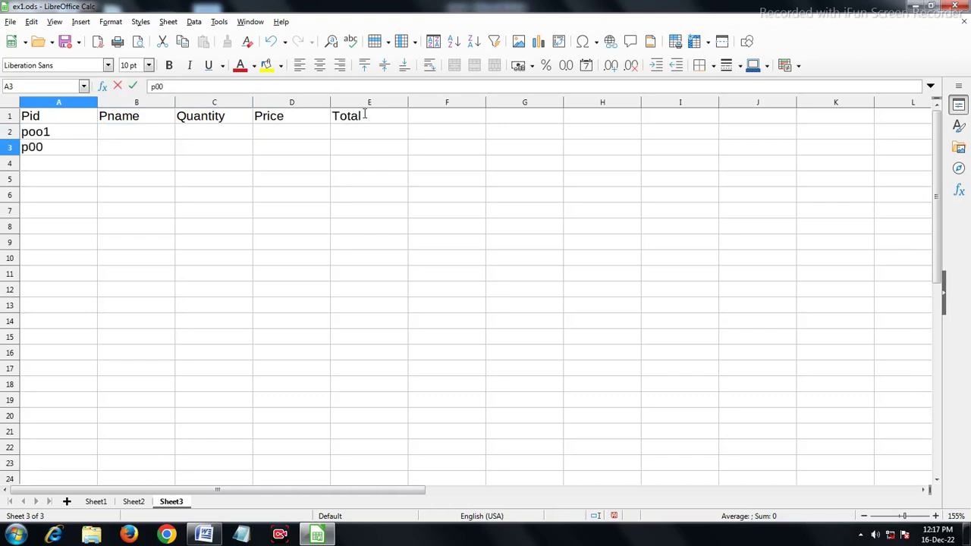
pyautogui.write('3')
pyautogui.press('Return')
pyautogui.write('p00')
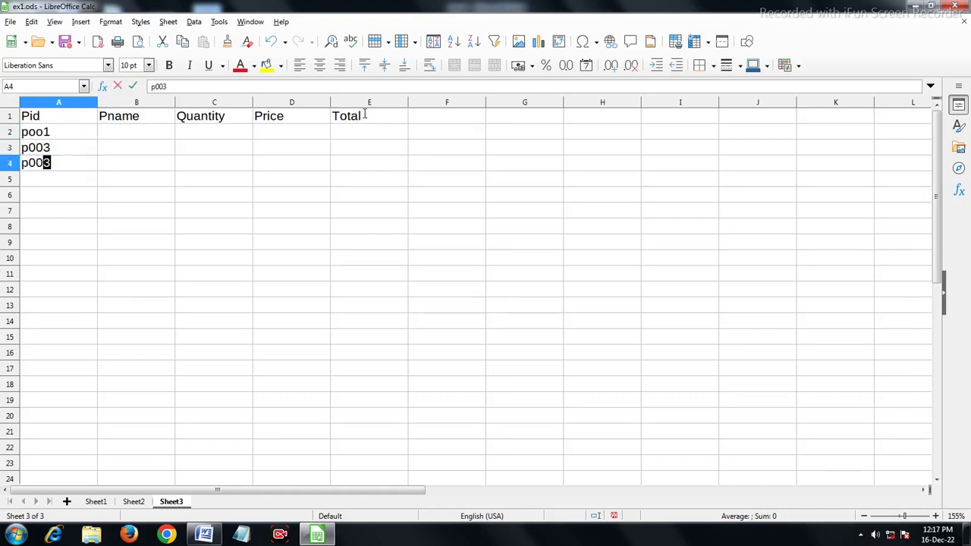
pyautogui.write('5')
pyautogui.press('Return')
pyautogui.write('p')
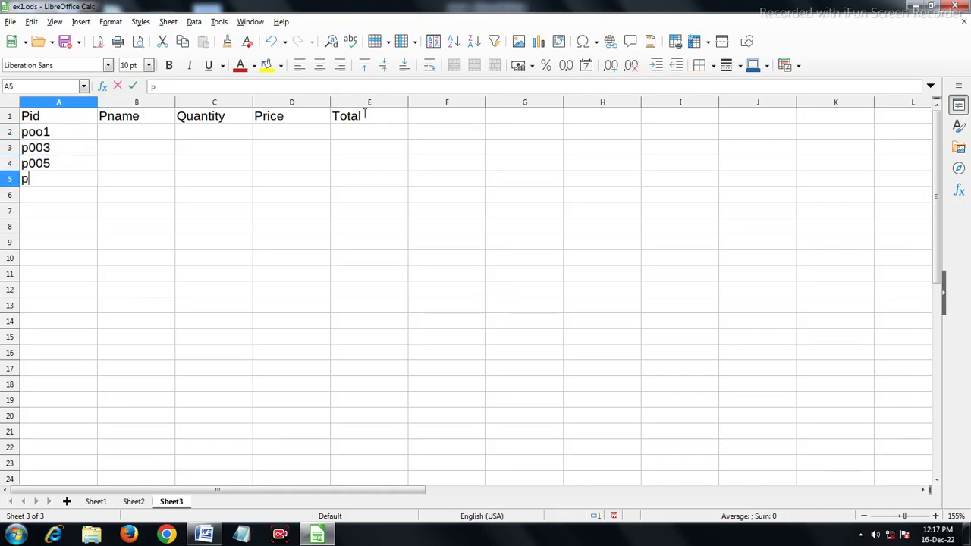
pyautogui.write('007')
pyautogui.press('Return')
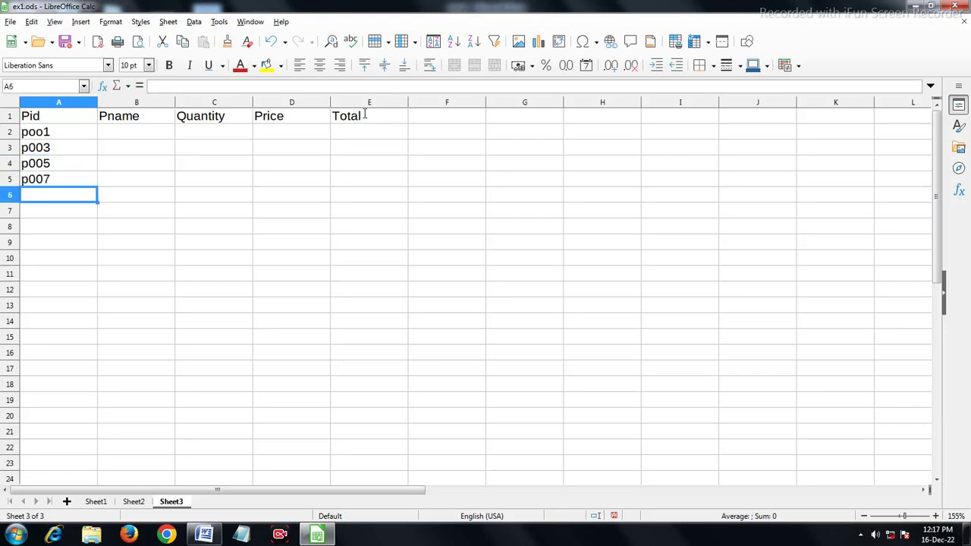
pyautogui.press('Right')
pyautogui.press('Up')
pyautogui.press('Up')
pyautogui.press('Up')
pyautogui.press('Up')
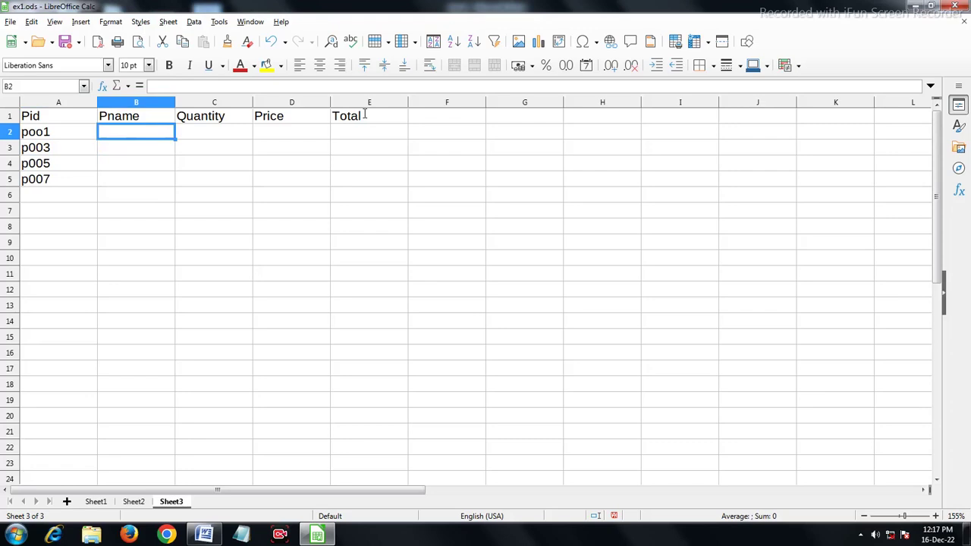
# Step: Enter keyboard, mouse, keyboard, mouse, scanner, printer and monitor down B2:B8
pyautogui.write('keyboard')
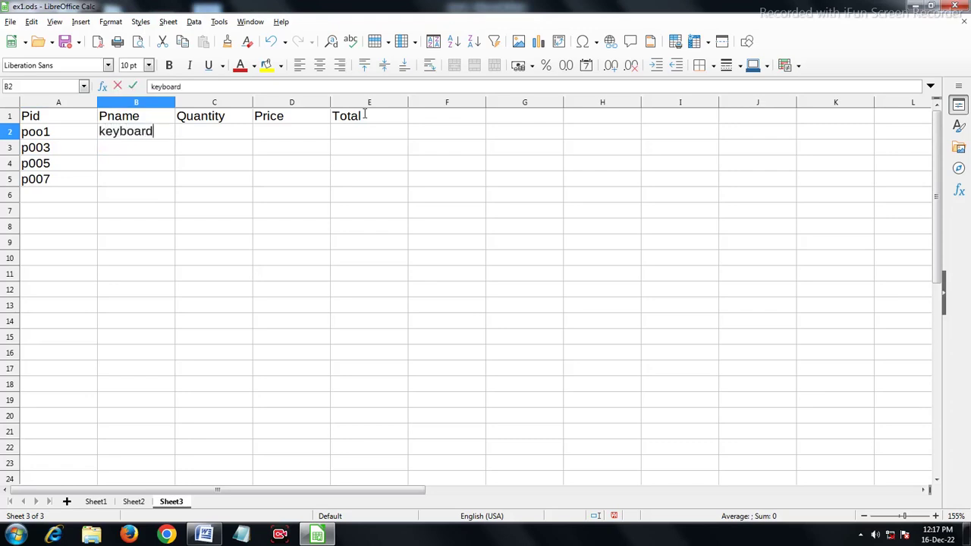
pyautogui.press('Return')
pyautogui.write('mouse')
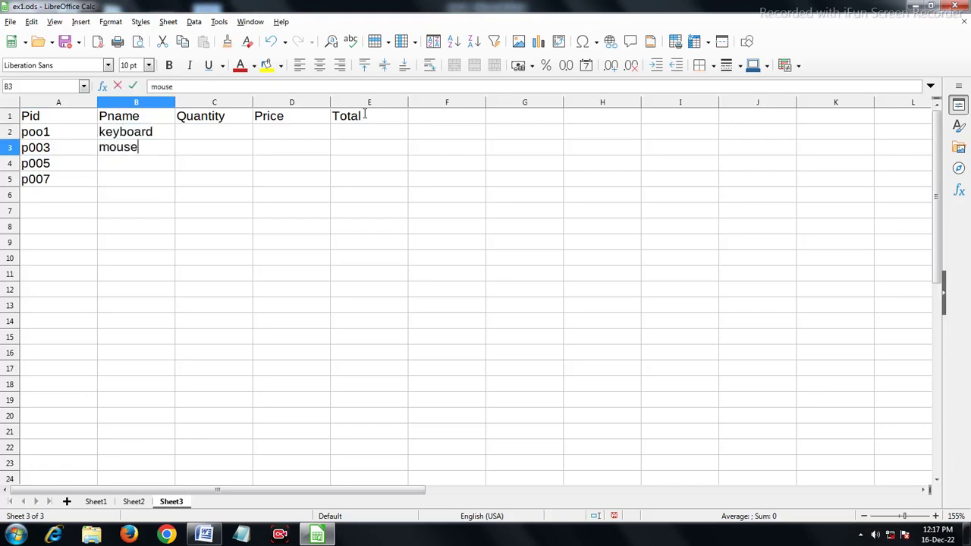
pyautogui.press('Return')
pyautogui.write('k')
pyautogui.press('Return')
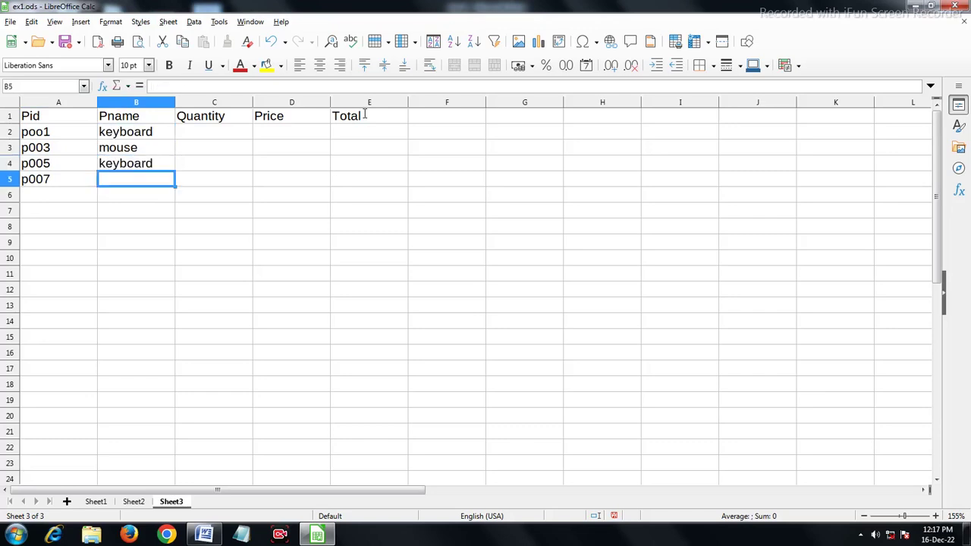
pyautogui.write('m')
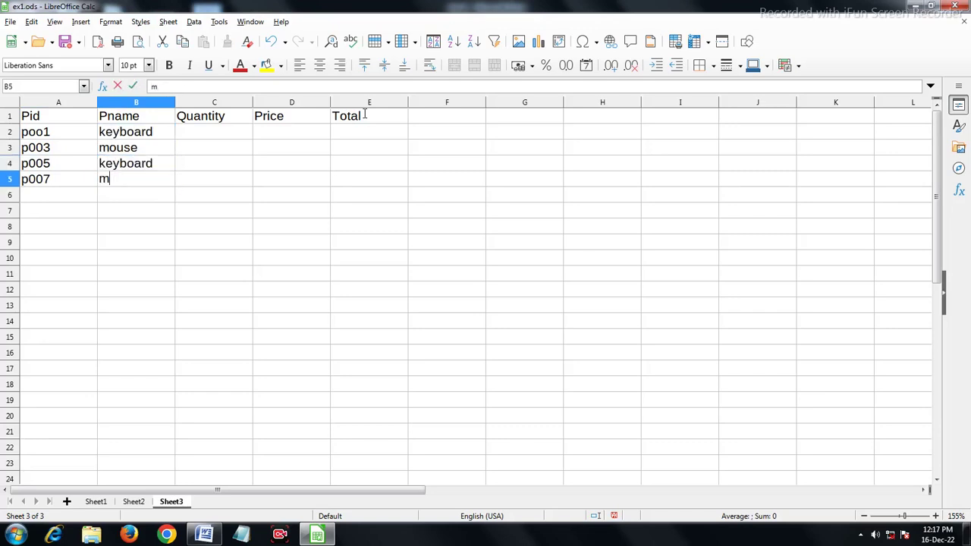
pyautogui.write(',oou')
pyautogui.press('Return')
pyautogui.write('sca')
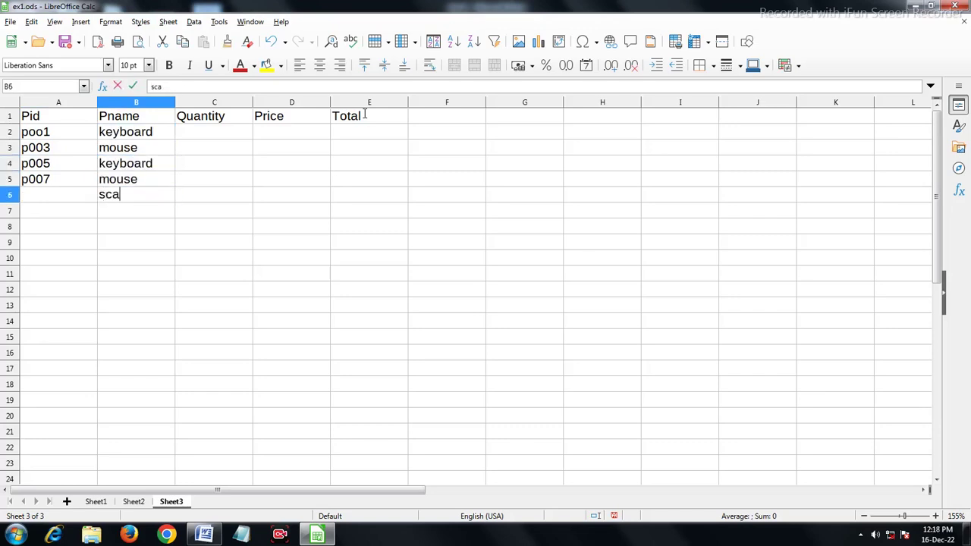
pyautogui.write('nner')
pyautogui.press('Return')
pyautogui.write('pr')
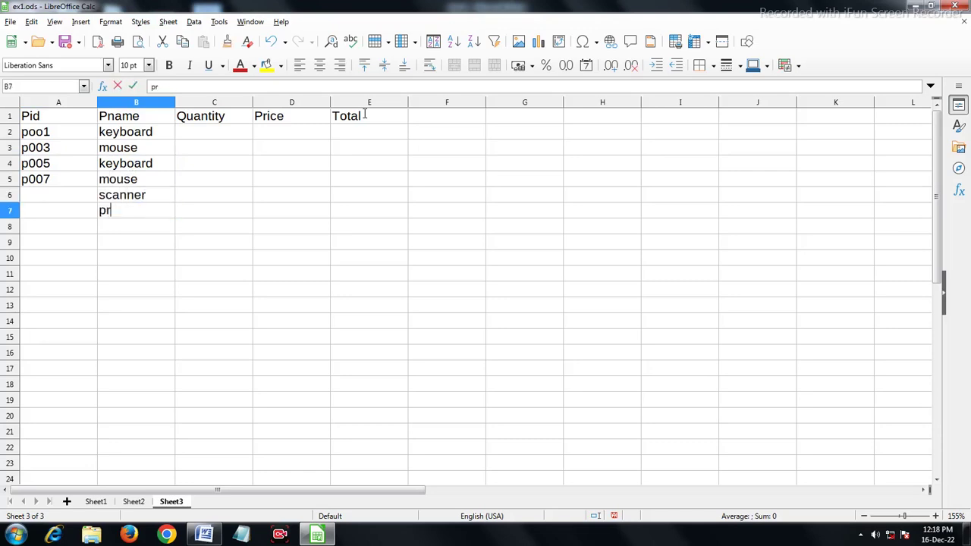
pyautogui.write('inter')
pyautogui.press('Return')
pyautogui.write('m')
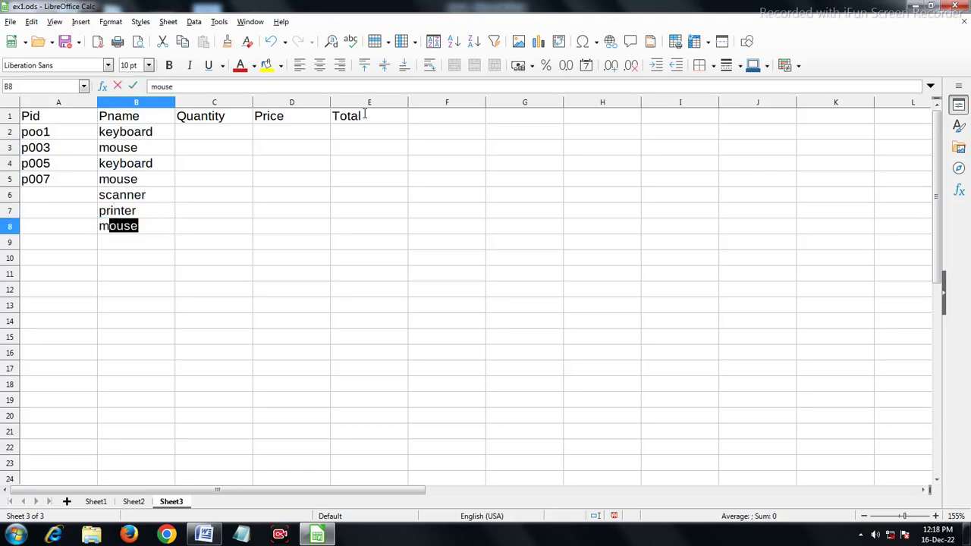
pyautogui.write('onit')
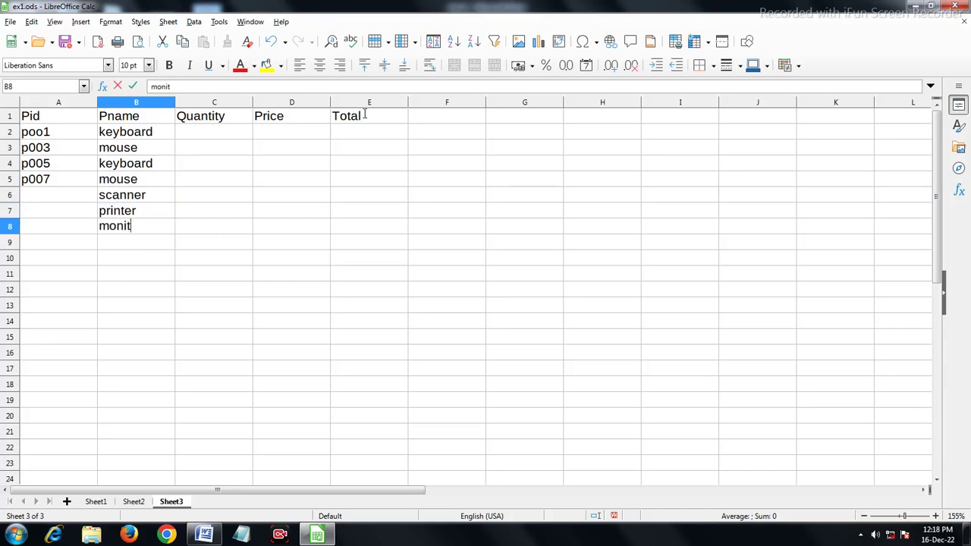
pyautogui.write('or')
pyautogui.press('Return')
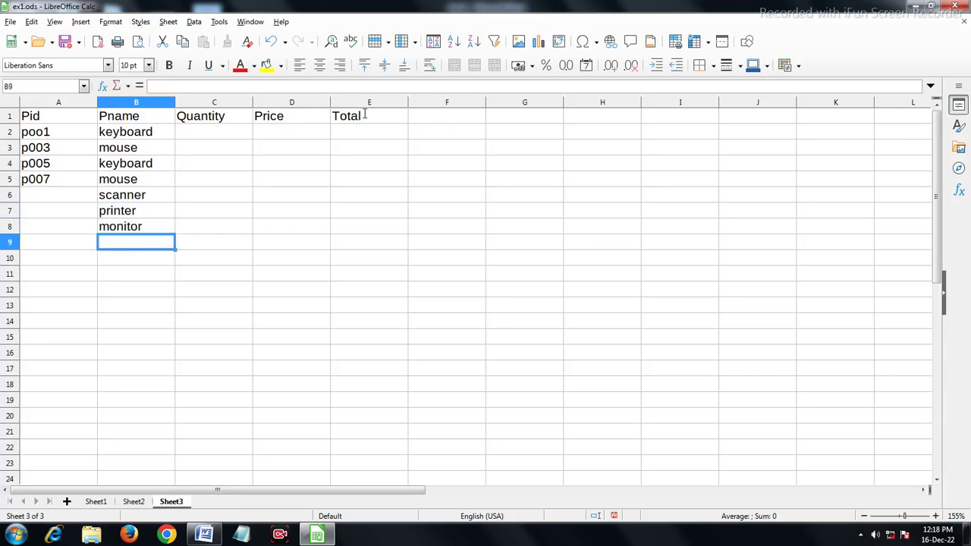
# Step: Add more keyboard entries and correct the partial mo entries to monitor in B12 and B13
pyautogui.write('k k k')
pyautogui.press('Return')
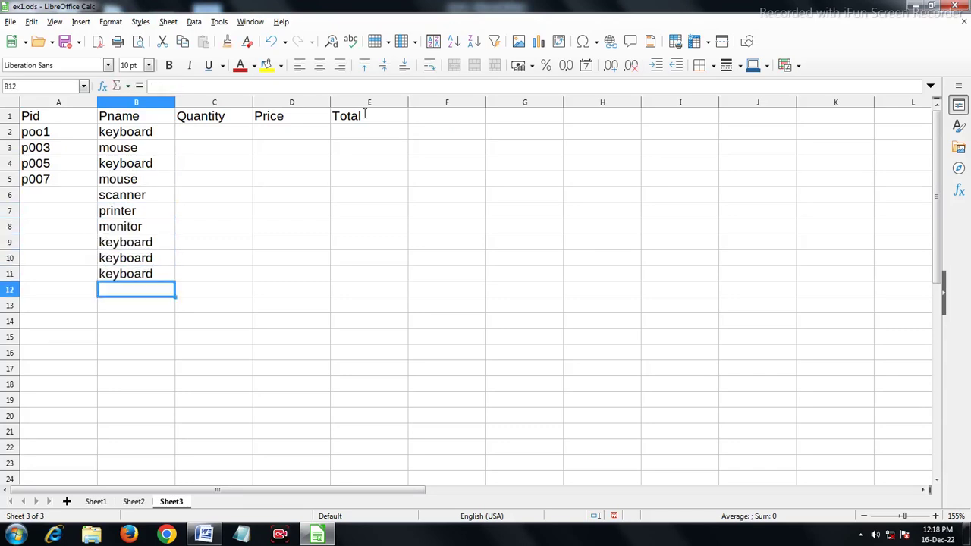
pyautogui.write('m m m')
pyautogui.press('Return')
pyautogui.write('m')
pyautogui.press('Return')
pyautogui.press('Up')
pyautogui.press('Up')
pyautogui.press('Up')
pyautogui.write(',')
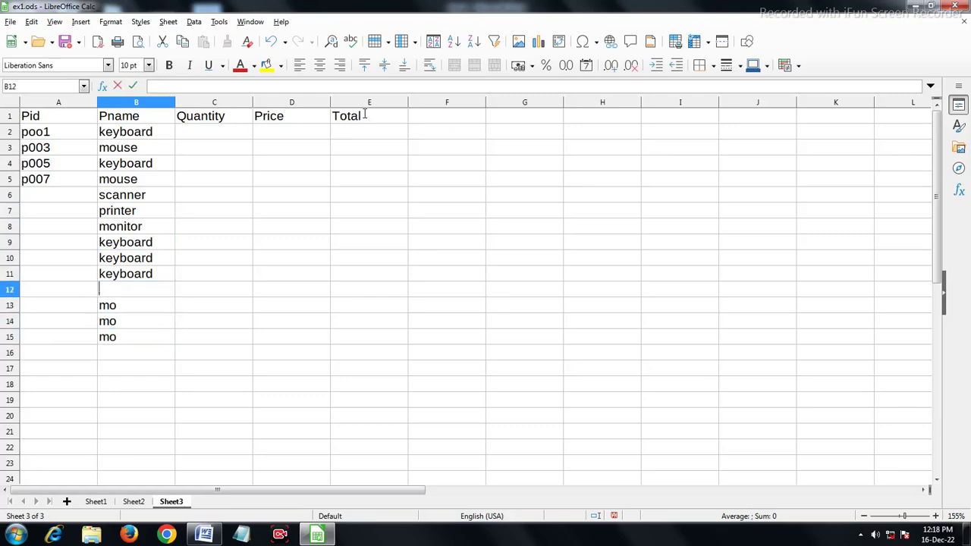
pyautogui.write('moni')
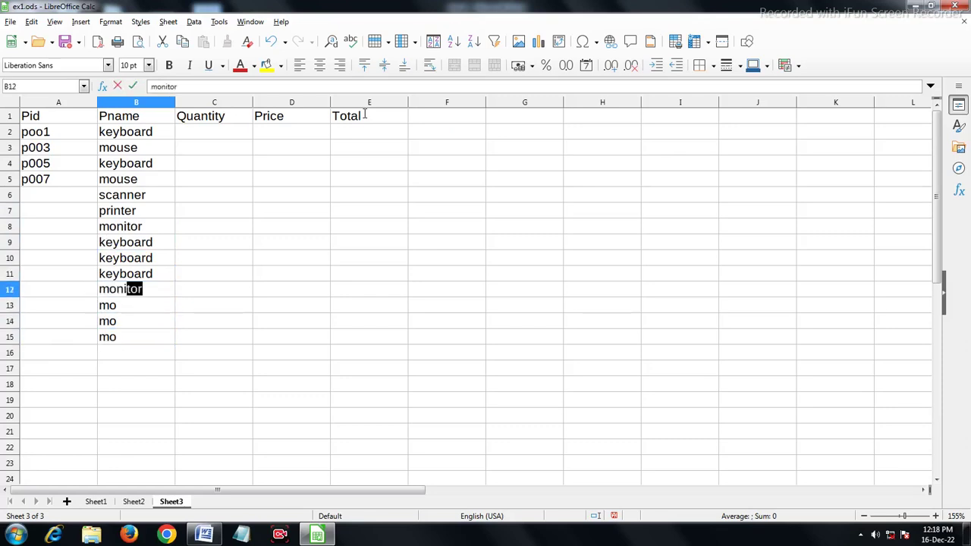
pyautogui.press('Return')
pyautogui.write('moni')
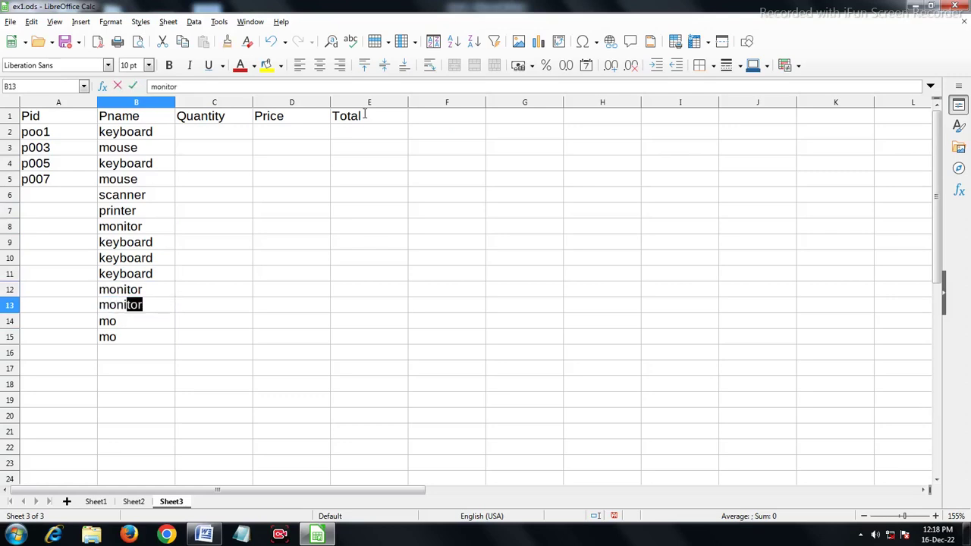
pyautogui.press('Return')
# Step: Enter printer in B14 and keyboard in B15, and type mouse below
pyautogui.press('Right')
pyautogui.press('Left')
pyautogui.write('p')
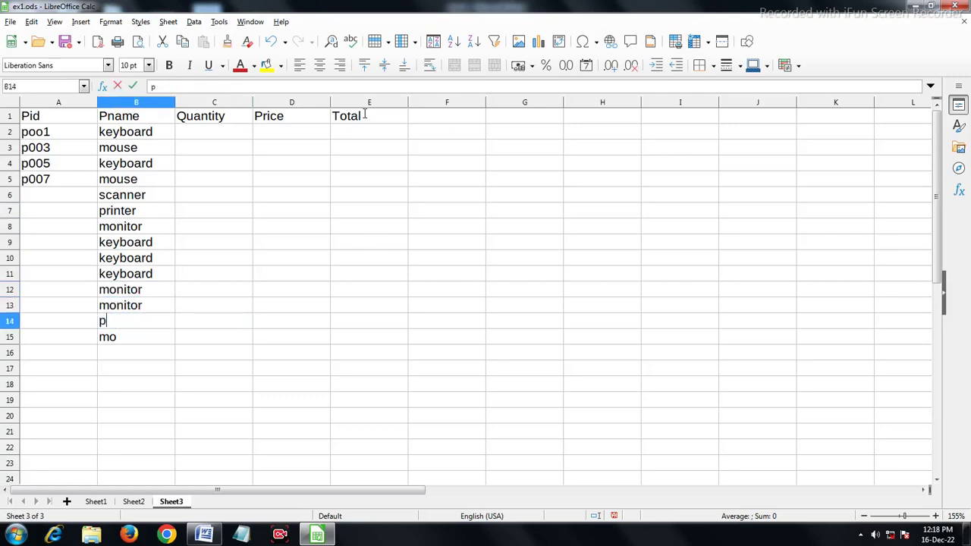
pyautogui.press('BackSpace')
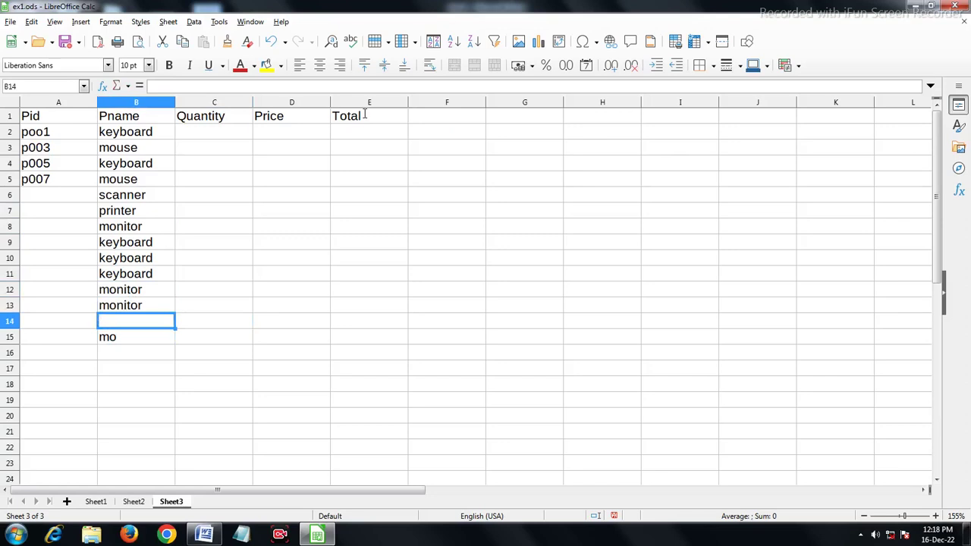
pyautogui.write('pri')
pyautogui.press('Return')
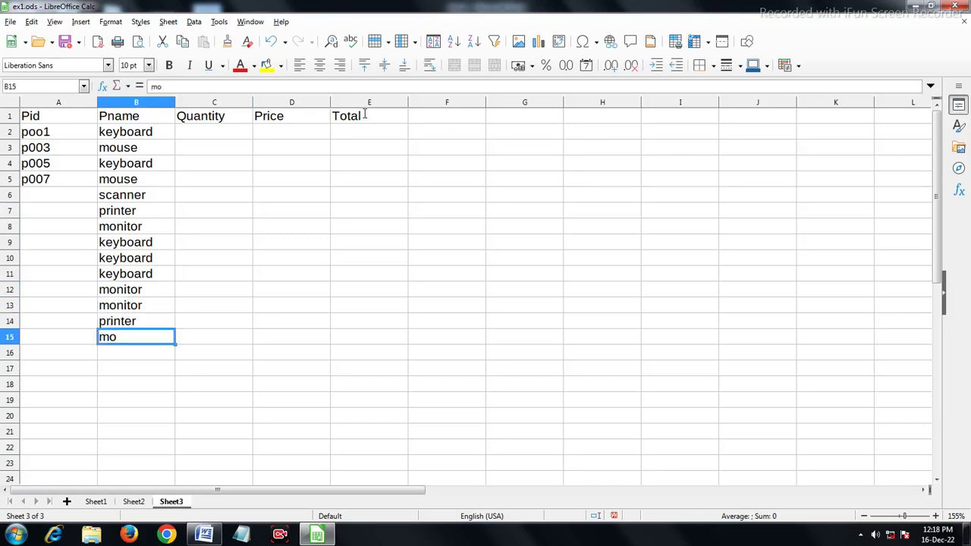
pyautogui.write('k')
pyautogui.press('Return')
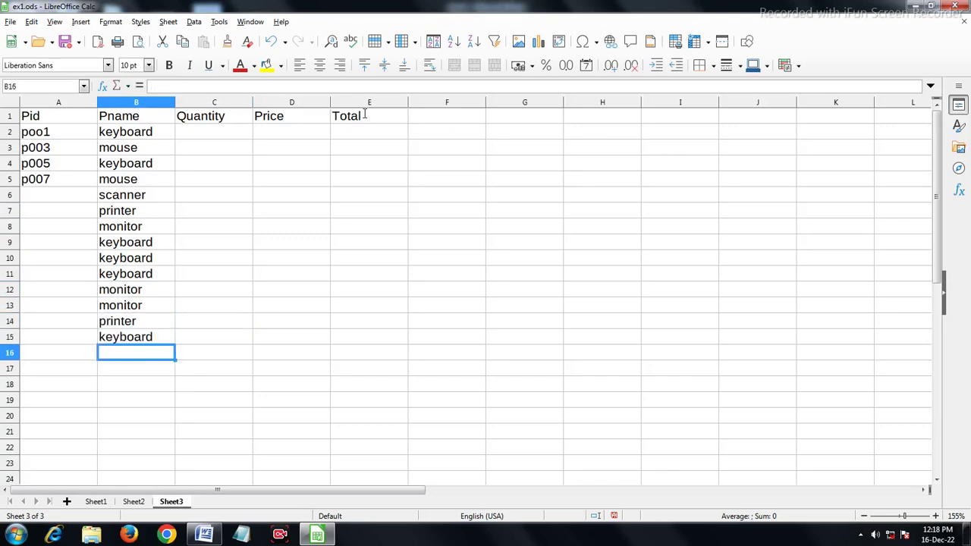
pyautogui.write('m')
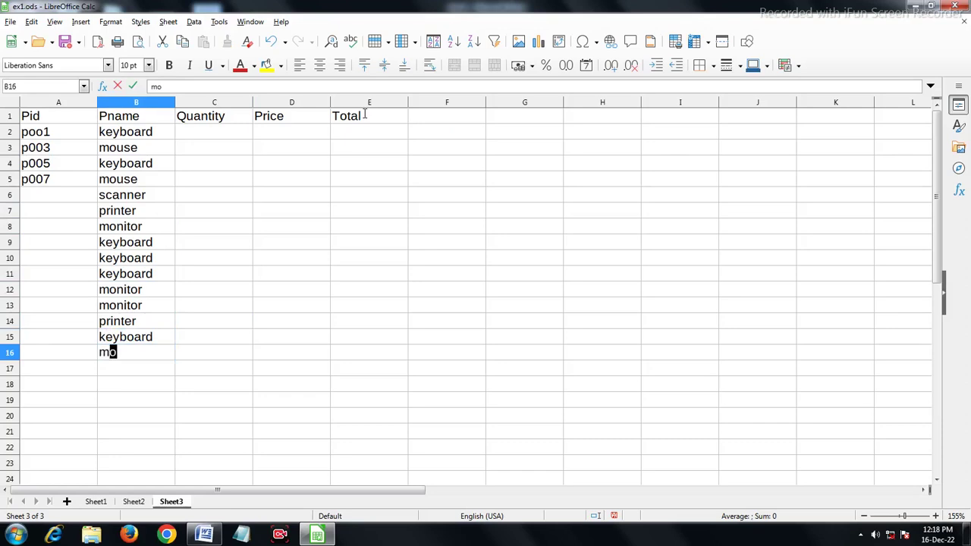
pyautogui.write('o')
pyautogui.write('use')
# Step: Type the remaining quantities (56, 34, 4, 45, 54 and onward) down the Quantity column
pyautogui.click(232, 129)
pyautogui.press('super')
pyautogui.write('45')
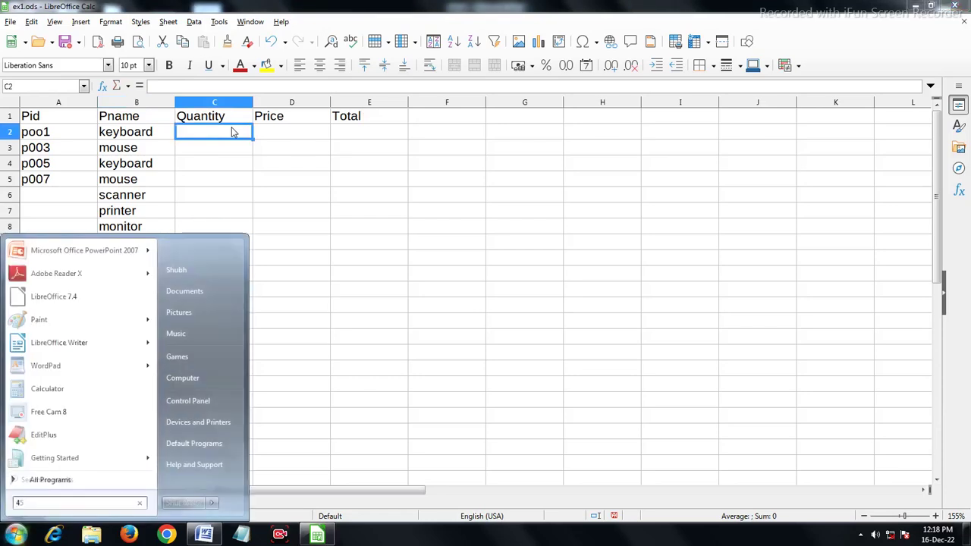
pyautogui.click(209, 131)
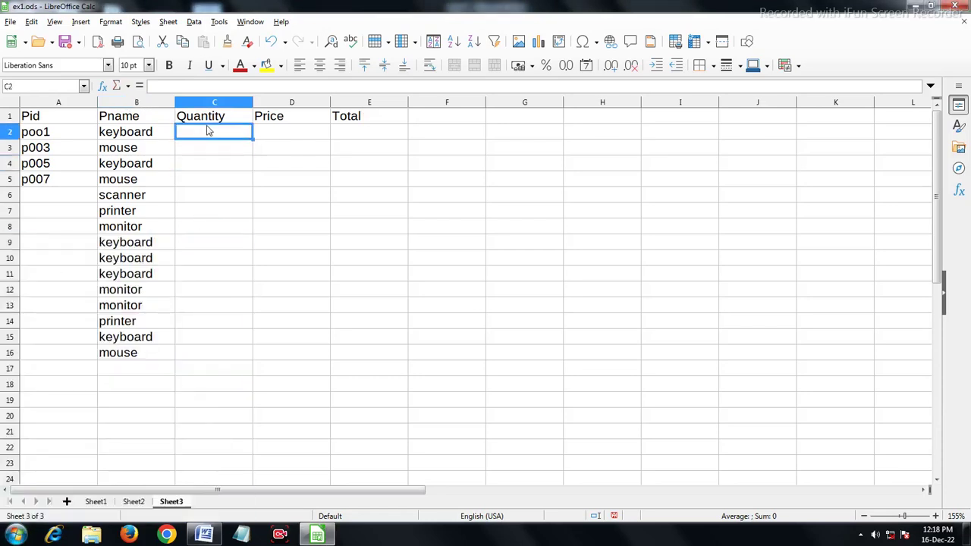
pyautogui.write('56 34 4 ')
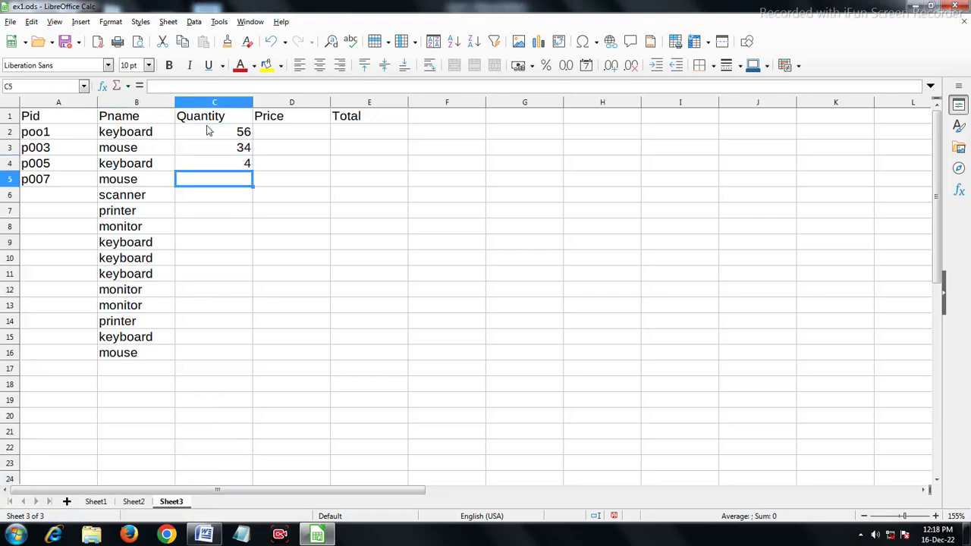
pyautogui.write('45 54 34 4 5 ')
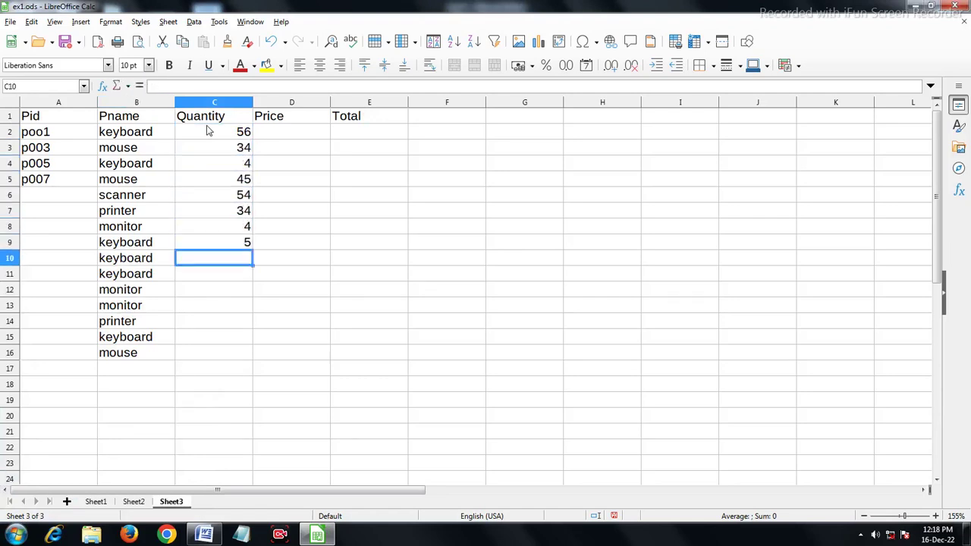
pyautogui.write('34 45 4 3 5')
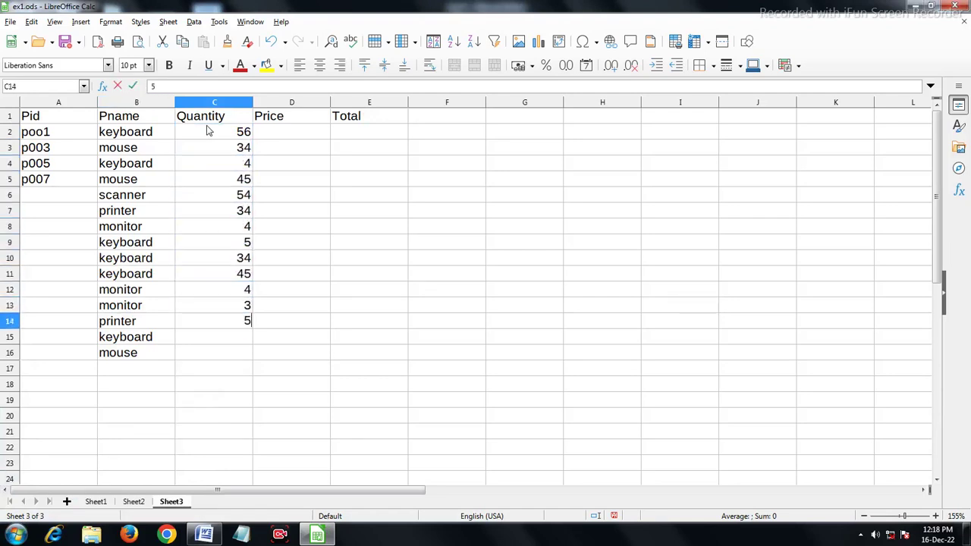
pyautogui.write('3 5')
pyautogui.press('Tab')
pyautogui.write('3')
pyautogui.hotkey('shift', 'Tab')
pyautogui.write('4')
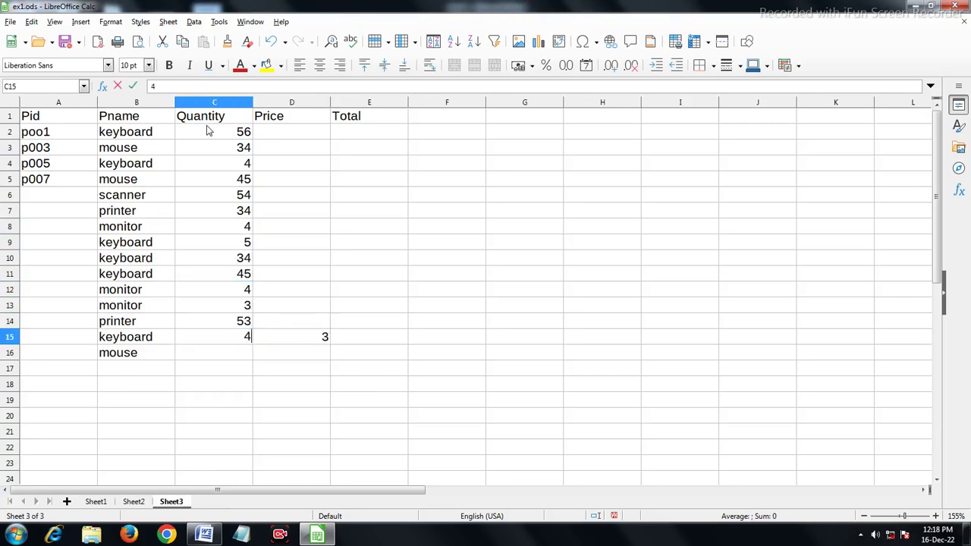
pyautogui.press('Return')
# Step: Enter 54 as the mouse row's quantity; stray 45 and 5 values land in D12:D15
pyautogui.write('54')
pyautogui.press('Tab')
pyautogui.press('Up')
pyautogui.write('45')
pyautogui.press('Up')
pyautogui.write('5')
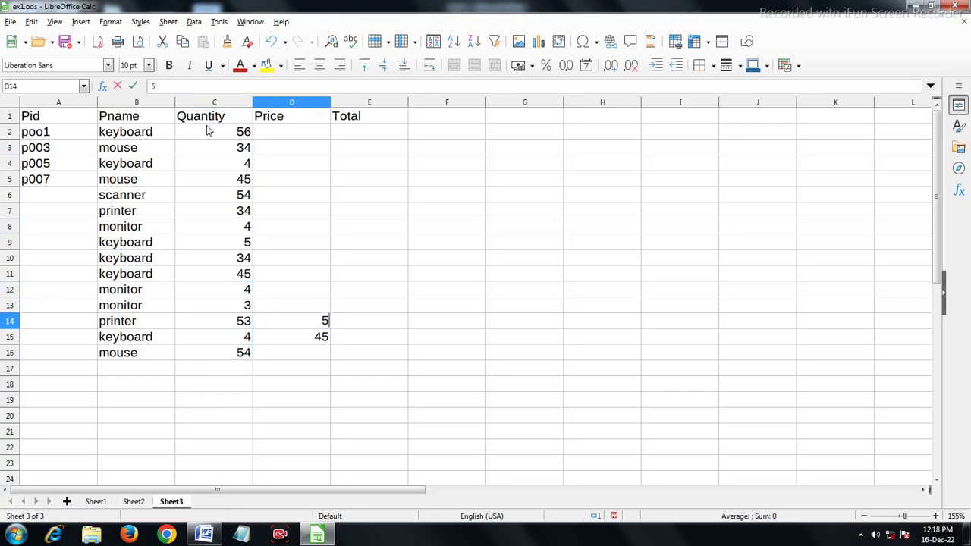
pyautogui.press('Up')
pyautogui.write('45')
pyautogui.press('Up')
pyautogui.write('5')
# Step: Delete the stray values from D12:D15 so the Price column stays empty
pyautogui.press('Up')
pyautogui.press('Down')
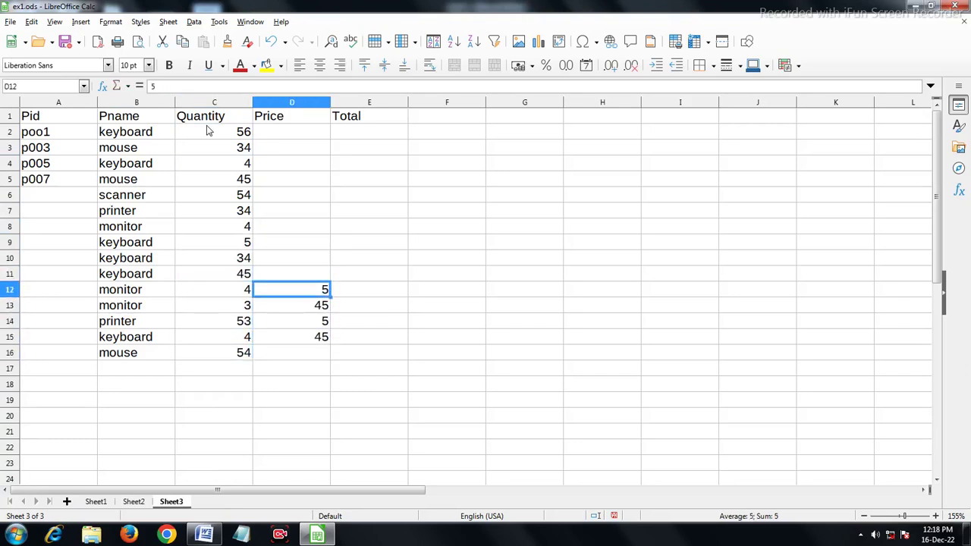
pyautogui.press('Delete')
pyautogui.press('Down')
pyautogui.press('Down')
pyautogui.press('Delete')
pyautogui.press('Up')
pyautogui.press('Delete')
pyautogui.press('Down')
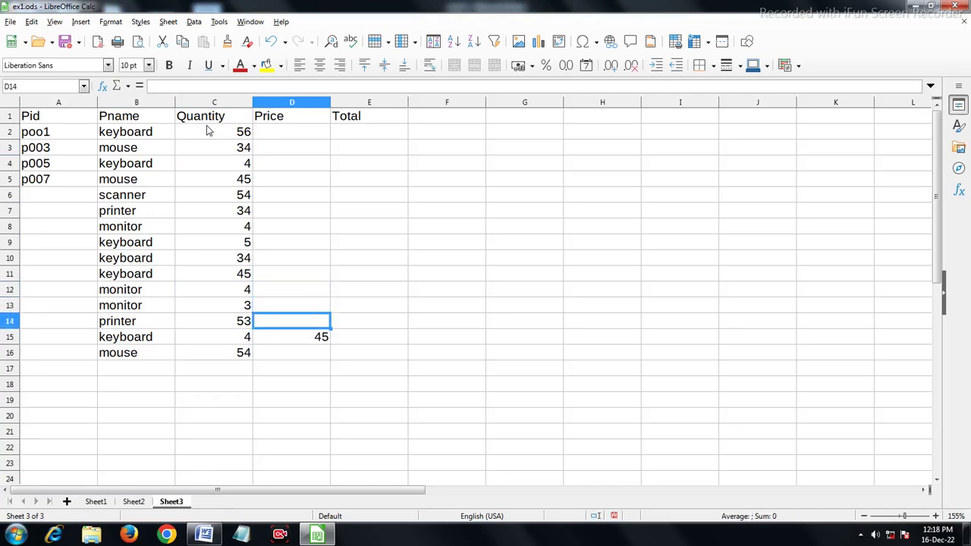
pyautogui.press('Down')
pyautogui.press('Up')
pyautogui.press('Down')
pyautogui.press('Delete')
pyautogui.press('Right')
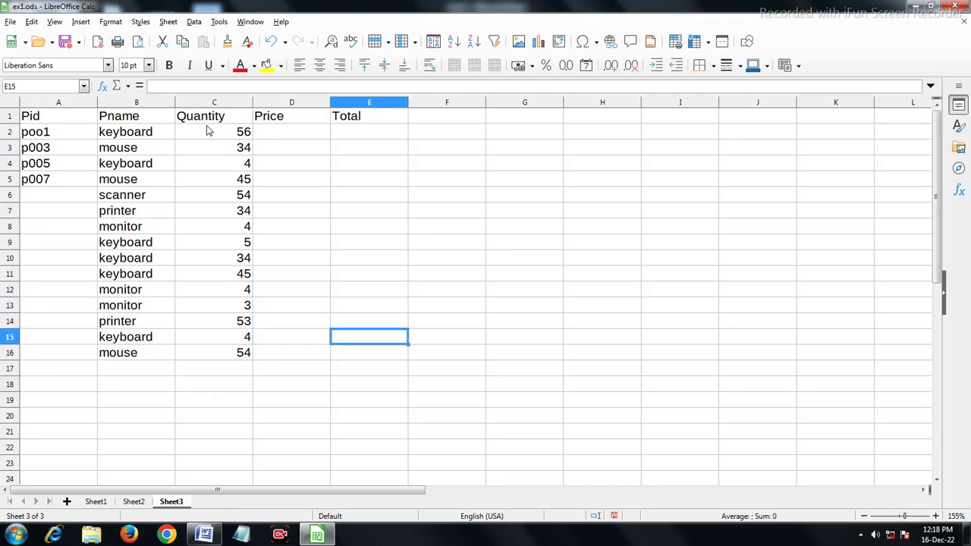
pyautogui.press('Up')
pyautogui.press('Up')
pyautogui.press('Up')
pyautogui.press('Up')
pyautogui.press('Left')
pyautogui.press('Left')
pyautogui.press('Up')
# Step: Fill Price cells D2:D7 with 230, 180, 230, 180, 15000 and 25000
pyautogui.press('Right')
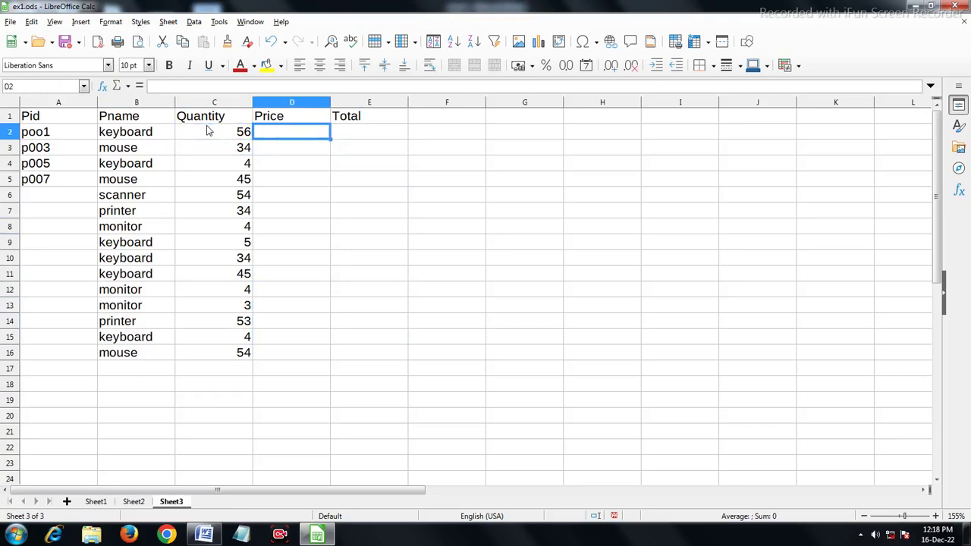
pyautogui.write('230')
pyautogui.press('Return')
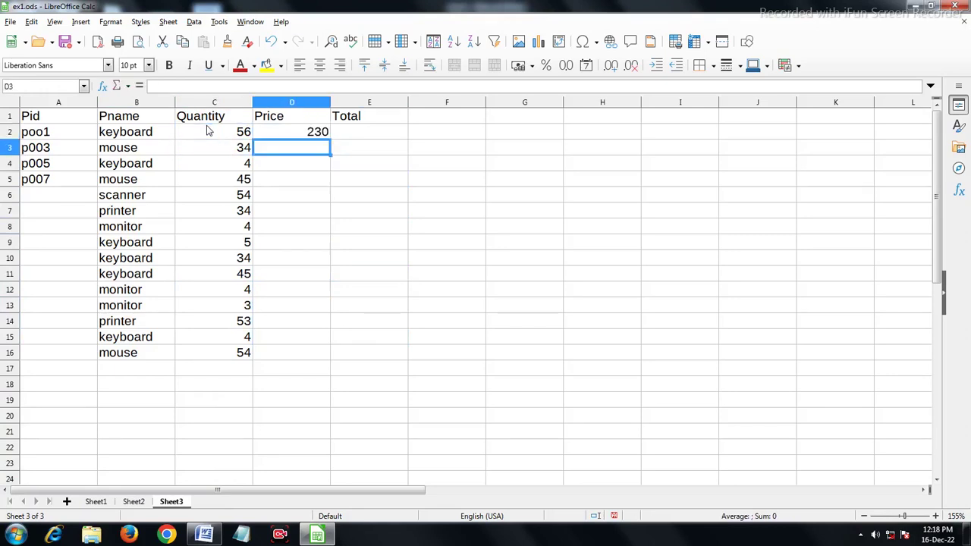
pyautogui.write('180')
pyautogui.press('Return')
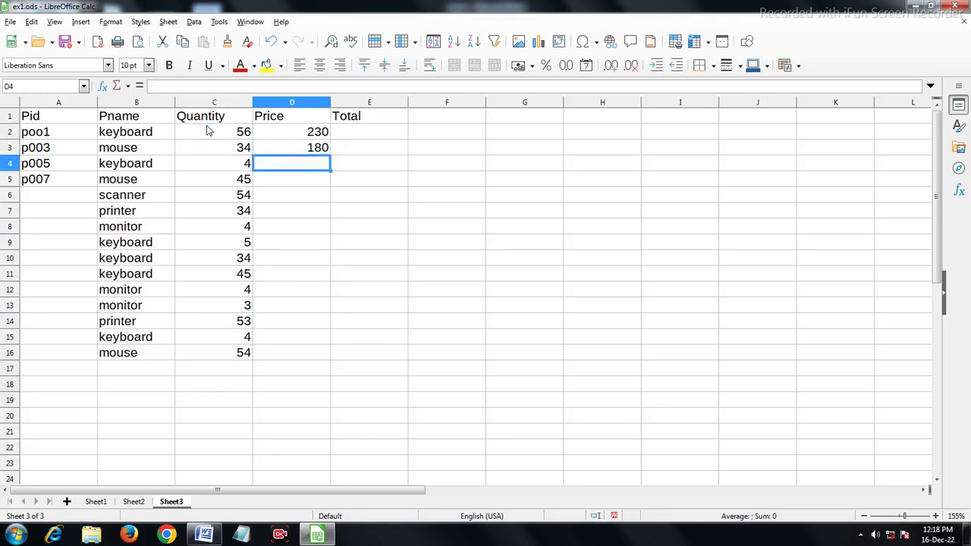
pyautogui.write('230')
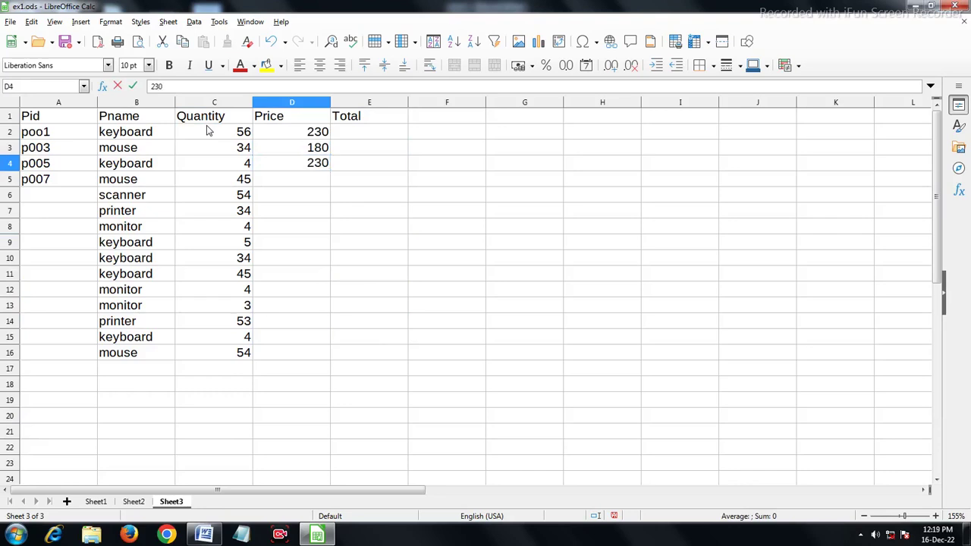
pyautogui.press('Return')
pyautogui.write('18')
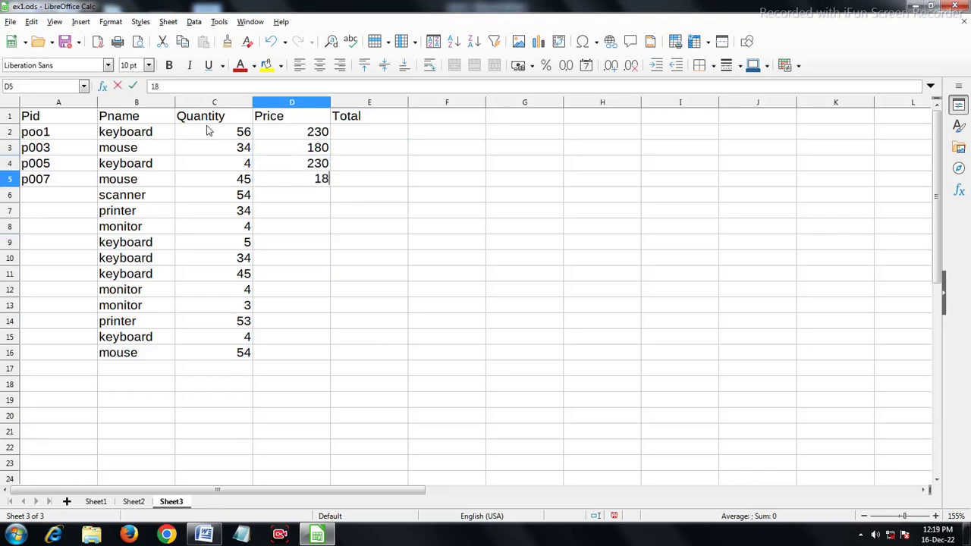
pyautogui.write('0')
pyautogui.press('Return')
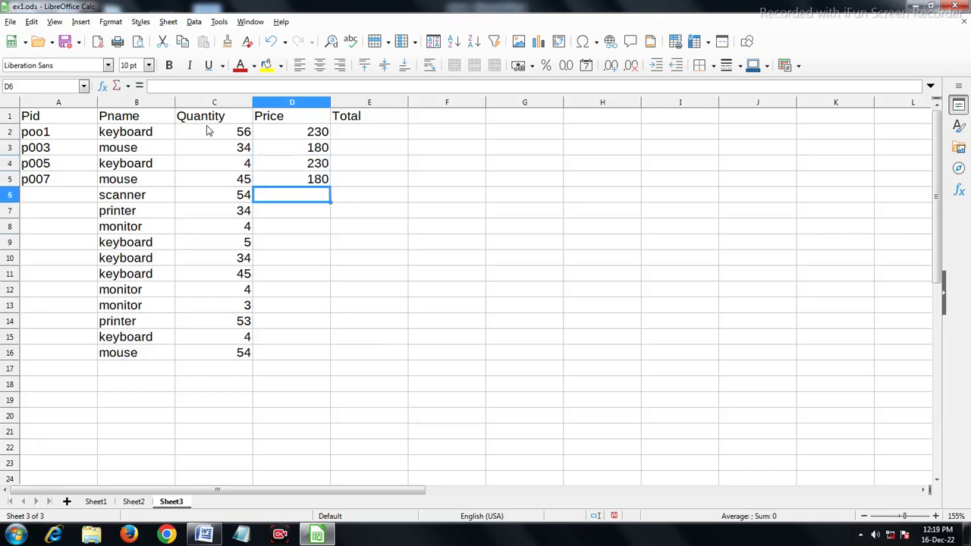
pyautogui.write('1500')
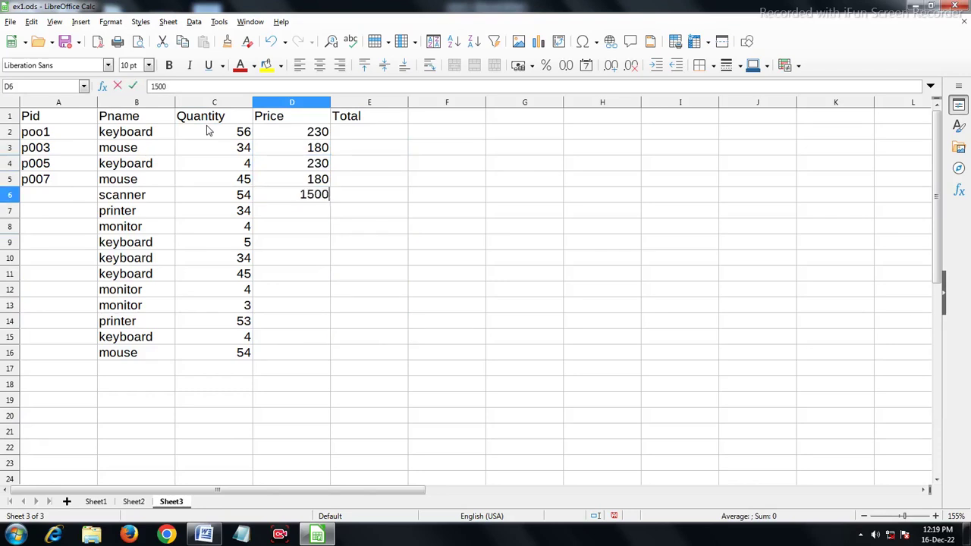
pyautogui.write('0')
pyautogui.press('Return')
pyautogui.write('25')
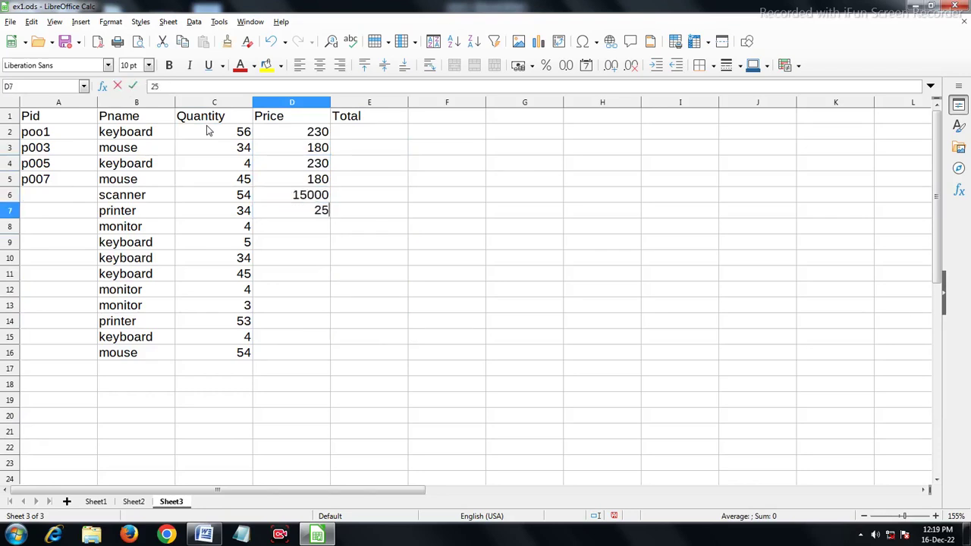
pyautogui.write('000')
pyautogui.press('Return')
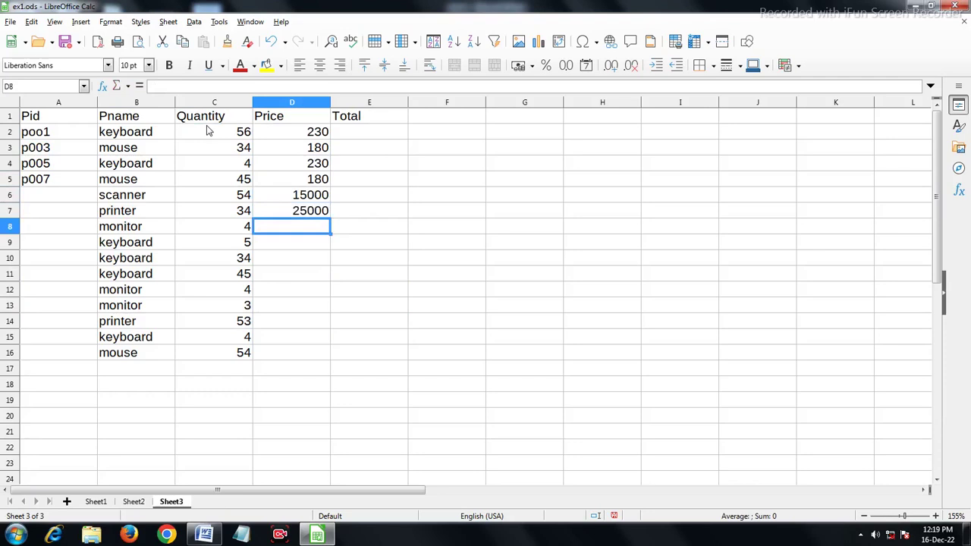
pyautogui.click(323, 170)
# Step: Enter the formula =C2*D2 in Total cell E2
pyautogui.click(361, 134)
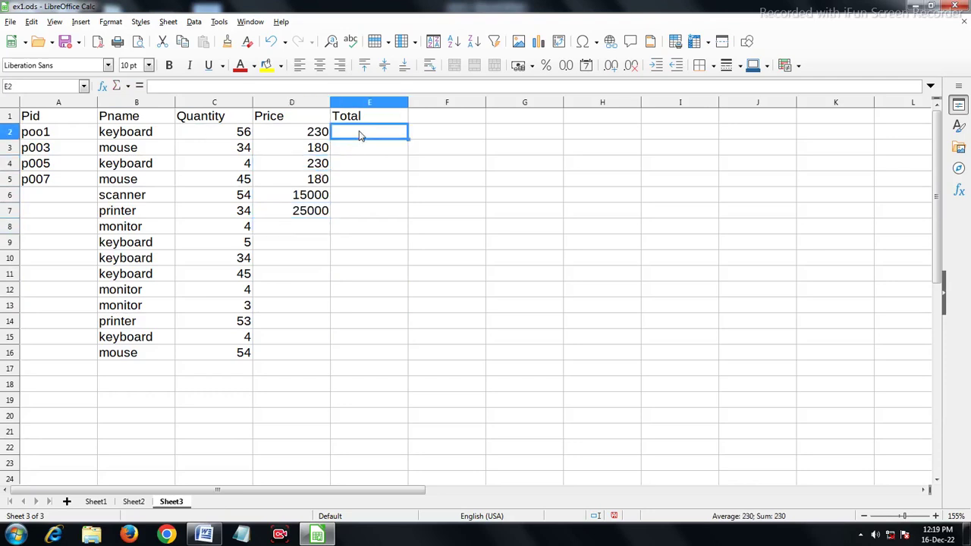
pyautogui.write('=')
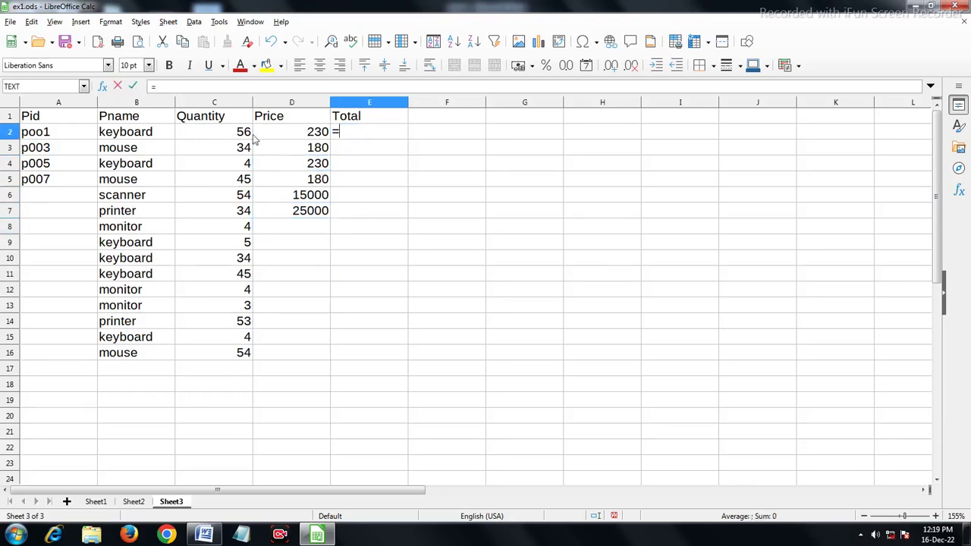
pyautogui.click(240, 134)
pyautogui.write('*')
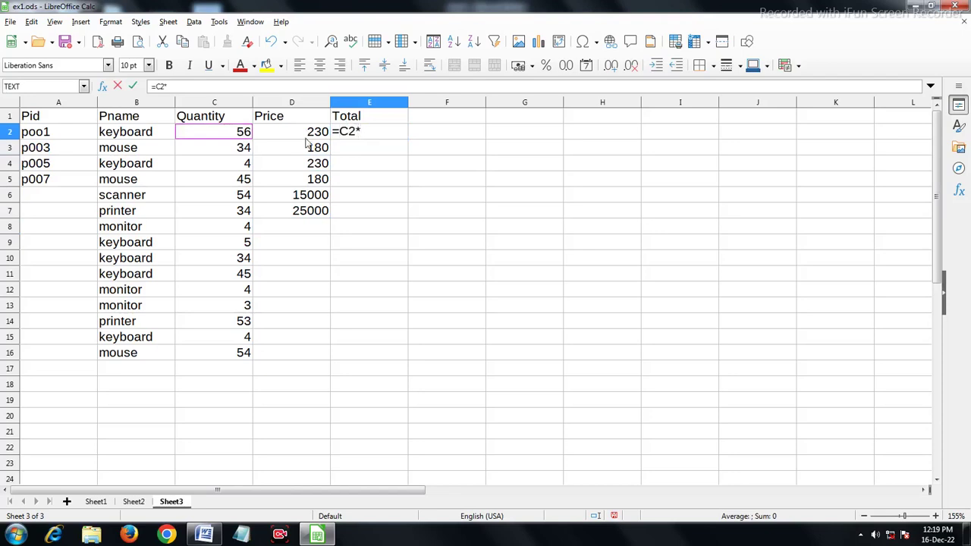
pyautogui.click(301, 136)
pyautogui.press('Return')
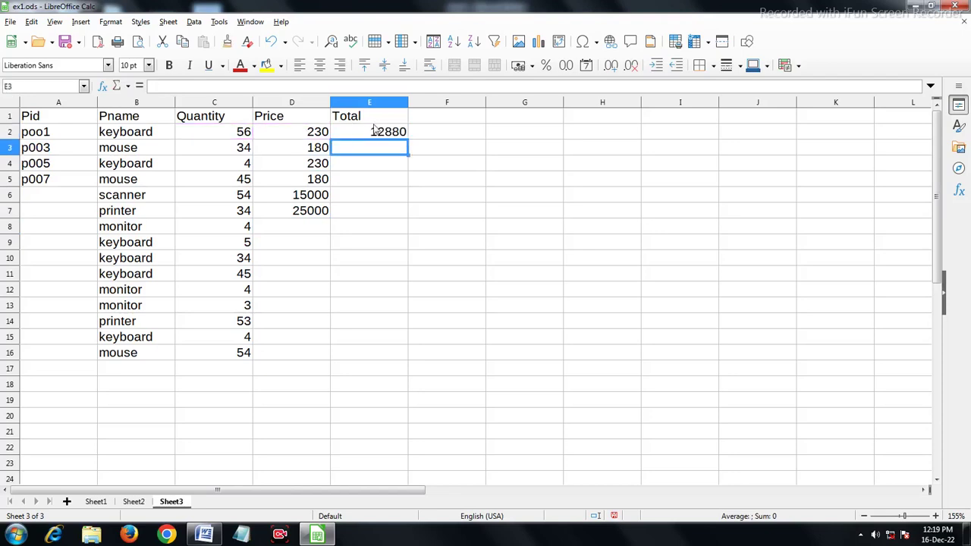
# Step: Copy the E2 Total formula down to E7 with the fill handle
pyautogui.click(382, 134)
pyautogui.moveTo(407, 141); pyautogui.dragTo(407, 226)
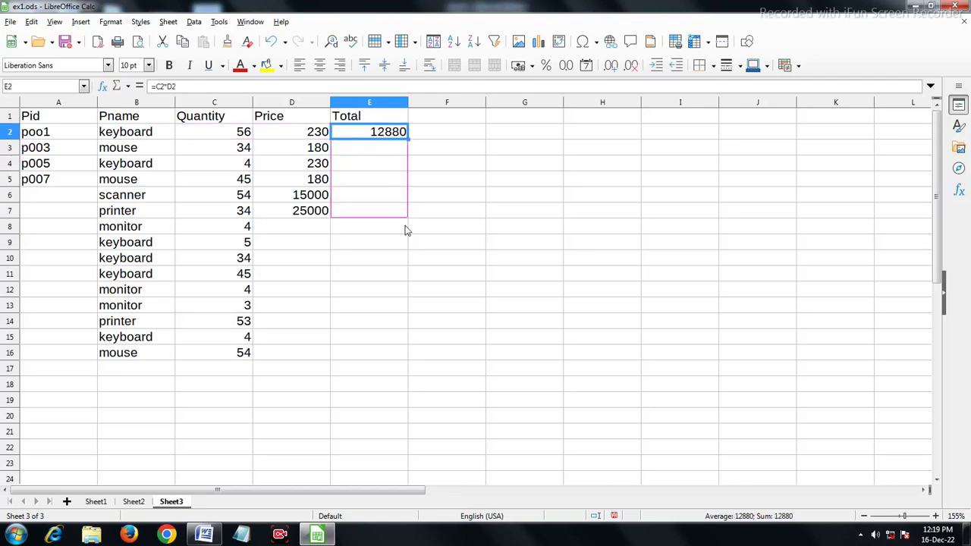
pyautogui.click(321, 215)
pyautogui.moveTo(329, 216); pyautogui.dragTo(328, 213)
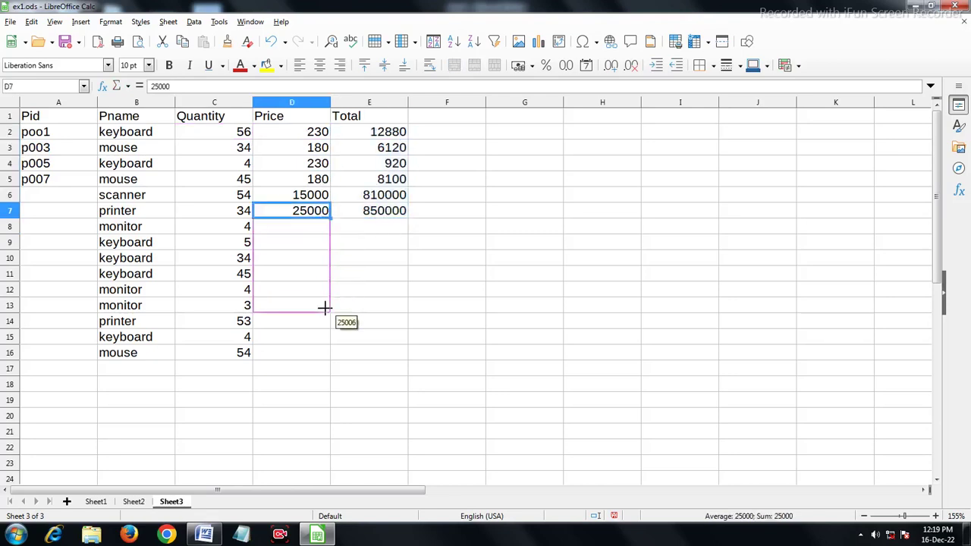
pyautogui.click(314, 229)
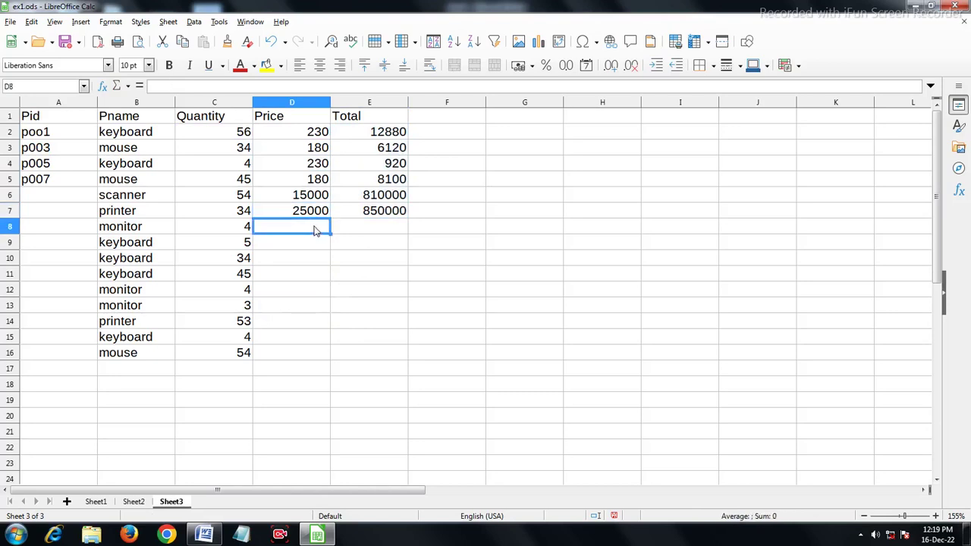
# Step: Select the header row A1:E1 and apply Data > AutoFilter
pyautogui.click(66, 119)
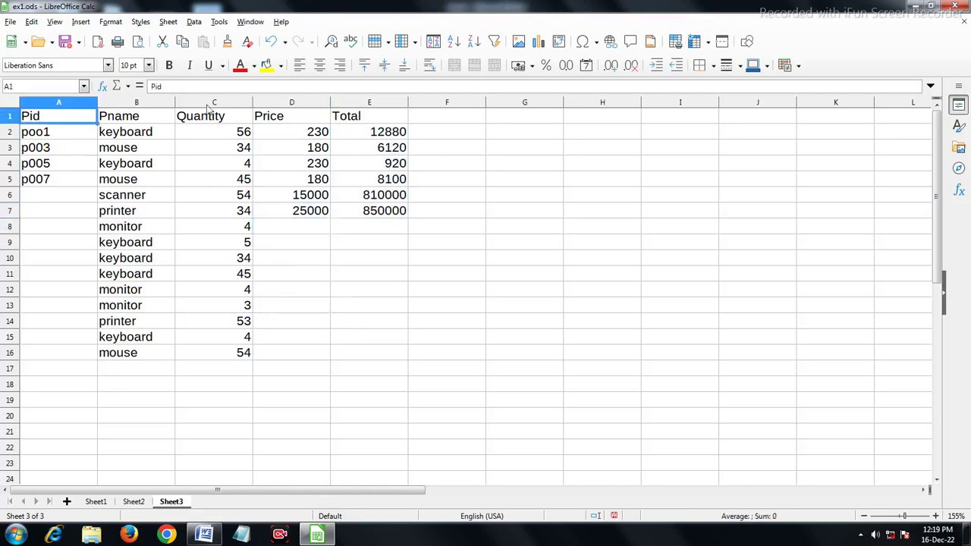
pyautogui.moveTo(209, 109); pyautogui.dragTo(381, 118)
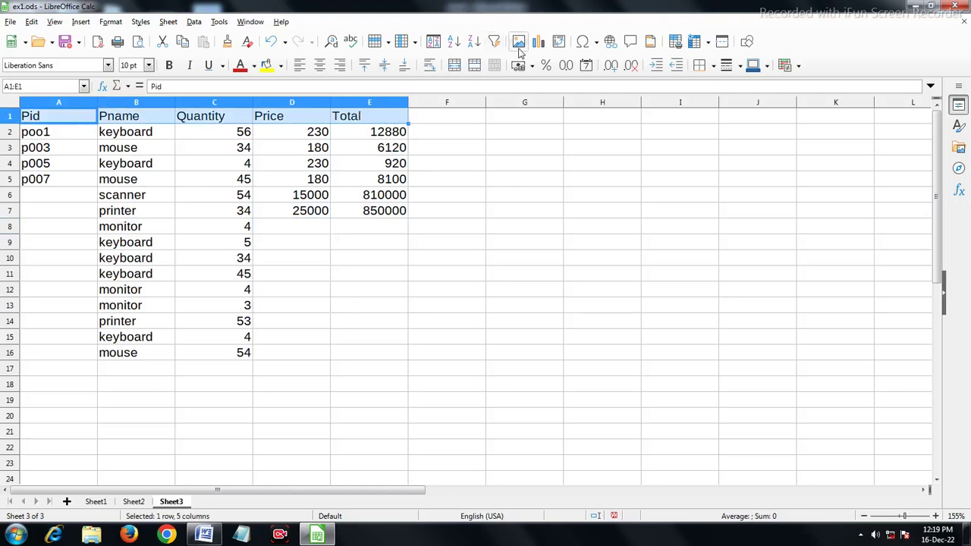
pyautogui.click(493, 40)
pyautogui.click(516, 225)
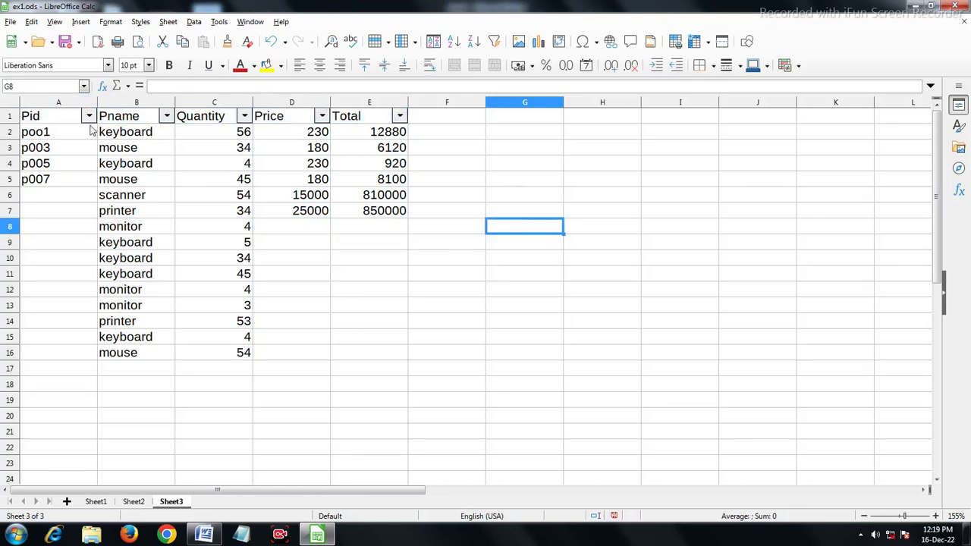
# Step: Filter the Pname column to show only keyboard rows
pyautogui.click(166, 116)
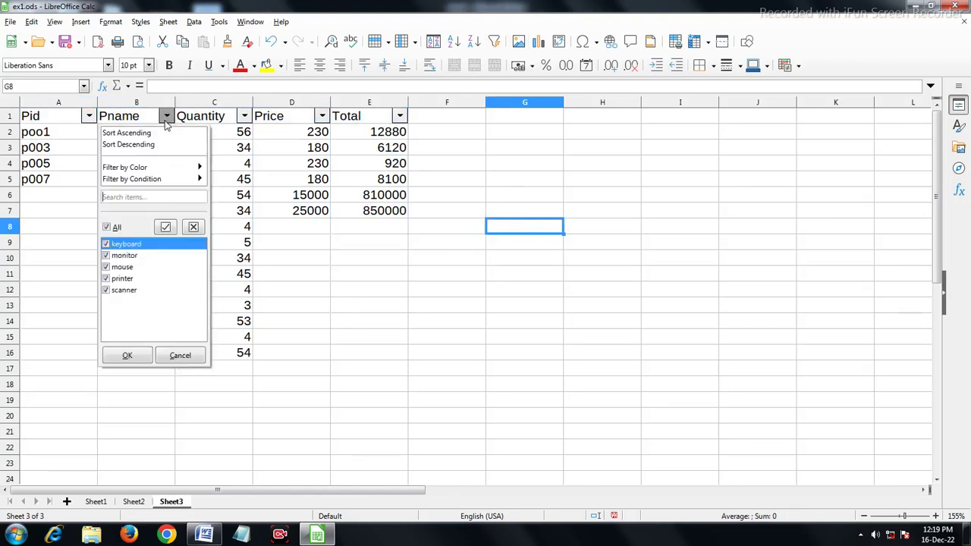
pyautogui.click(107, 227)
pyautogui.click(106, 244)
pyautogui.click(127, 355)
pyautogui.moveTo(133, 132)
pyautogui.mouseDown()
pyautogui.moveTo(239, 166)
pyautogui.moveTo(236, 218)
pyautogui.mouseUp()
pyautogui.click(234, 245)
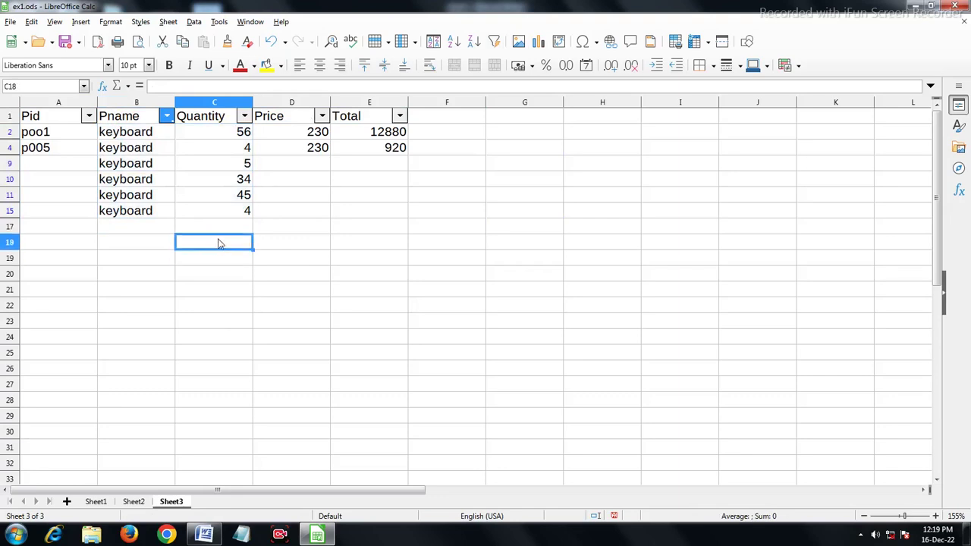
# Step: Reset the Pname filter to All so every row shows again
pyautogui.click(163, 118)
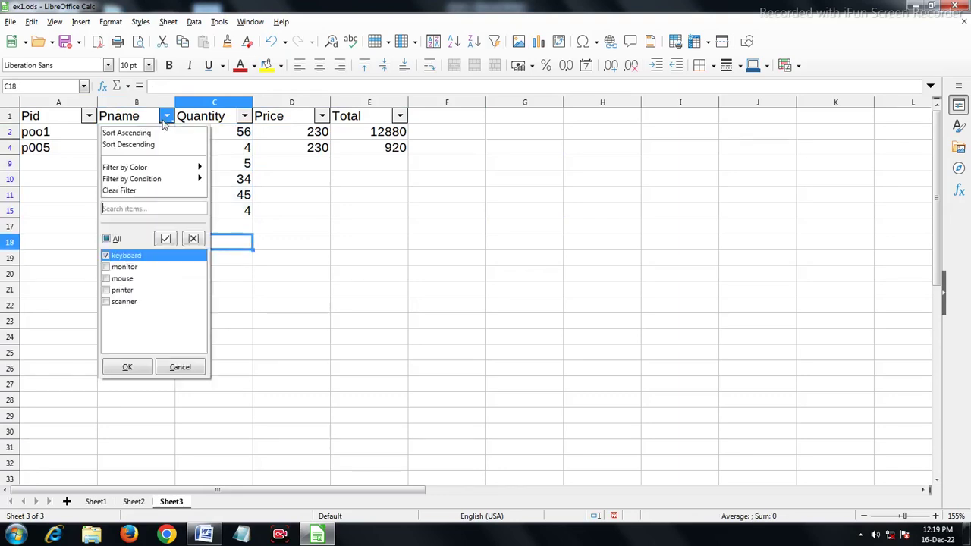
pyautogui.click(107, 238)
pyautogui.click(138, 369)
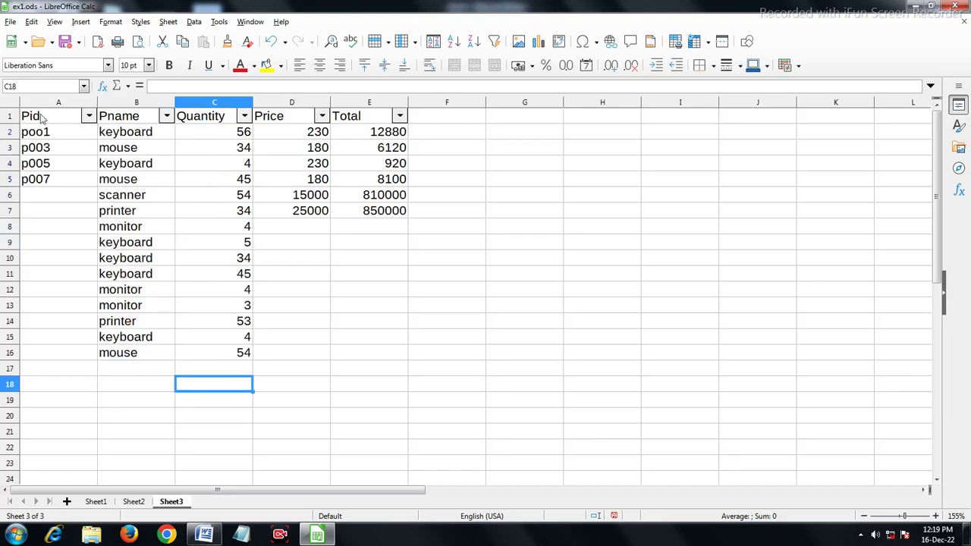
# Step: Insert a new column before Pid with the heading 'date'
pyautogui.rightClick(59, 103)
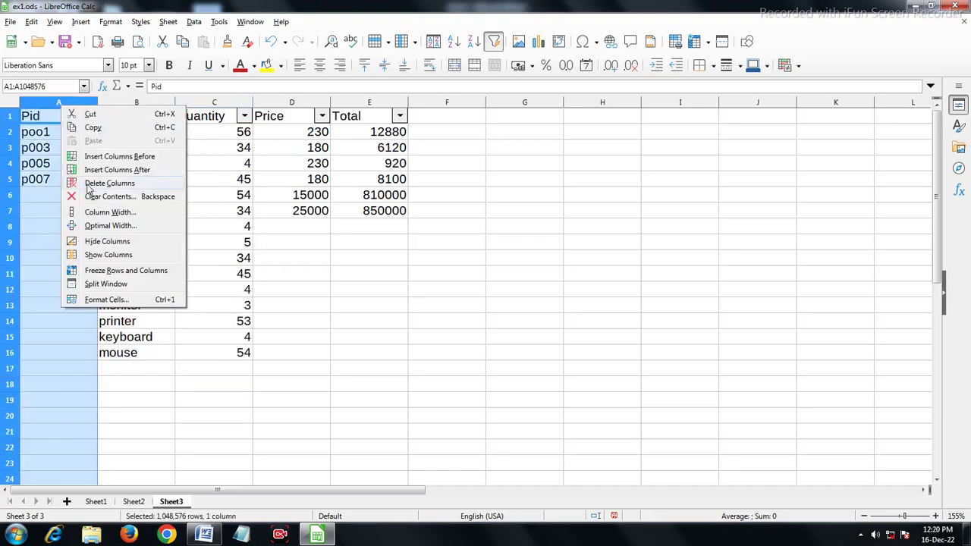
pyautogui.click(133, 156)
pyautogui.click(68, 123)
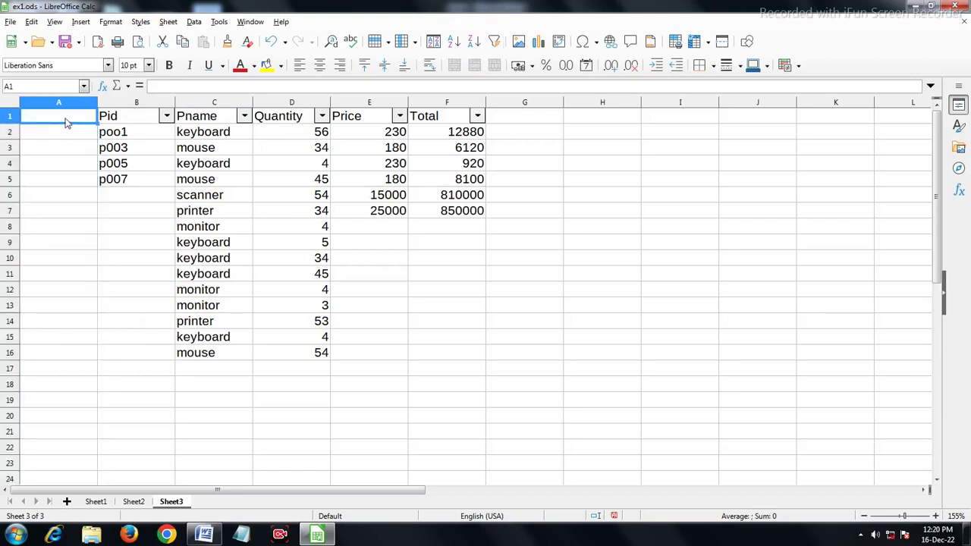
pyautogui.write('date')
pyautogui.press('Return')
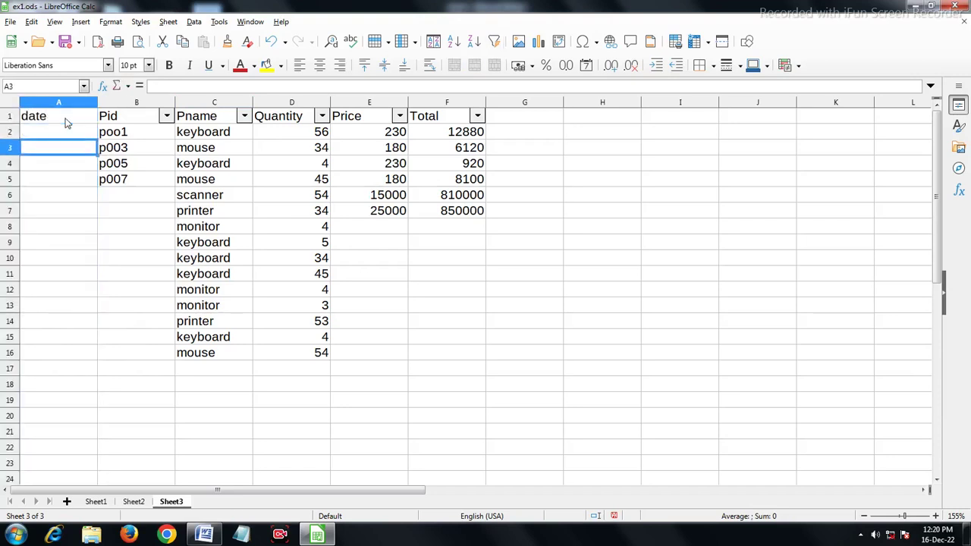
# Step: Enter the dates 01/12/2022 in row 2 and 02/12/2022 in the scanner row
pyautogui.write('01/12/')
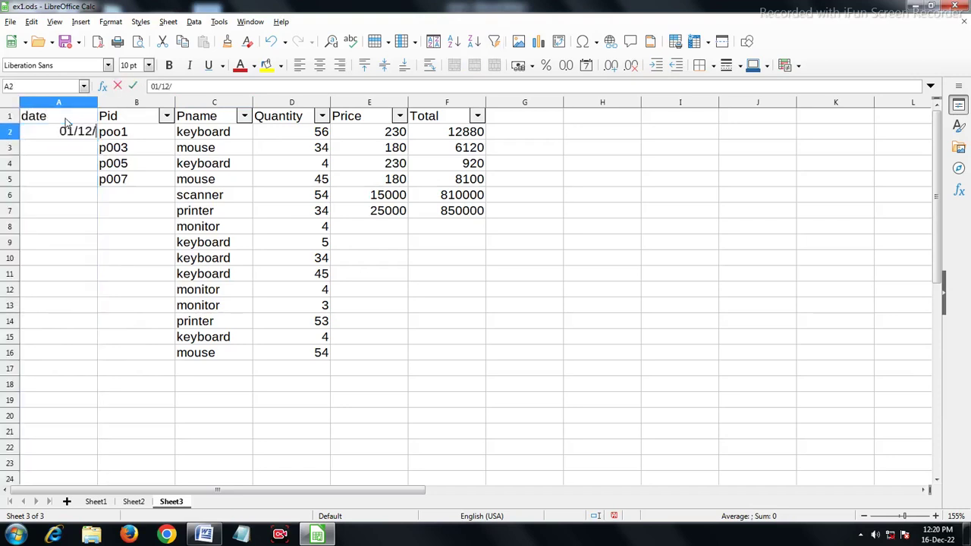
pyautogui.write('2')
pyautogui.write('022')
pyautogui.press('Return')
pyautogui.press('Down')
pyautogui.press('Down')
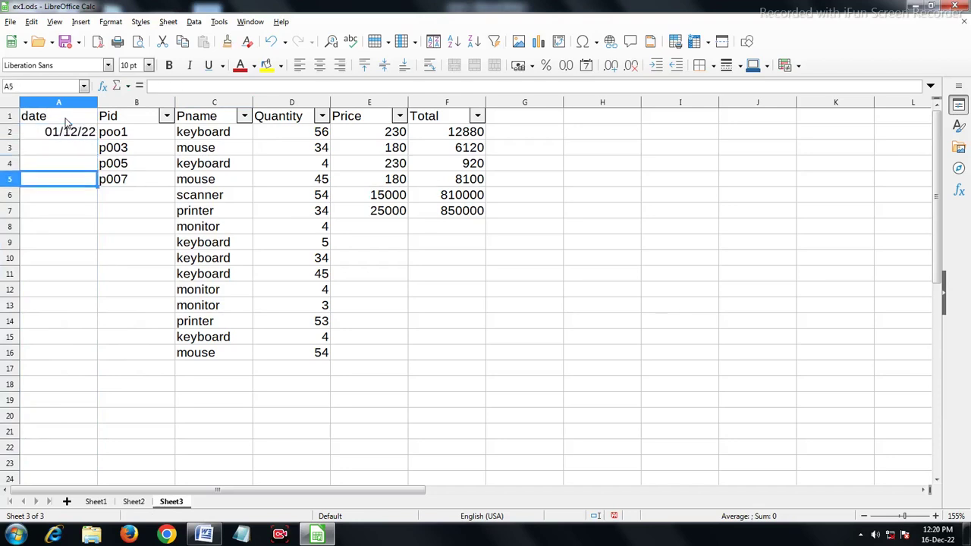
pyautogui.press('Down')
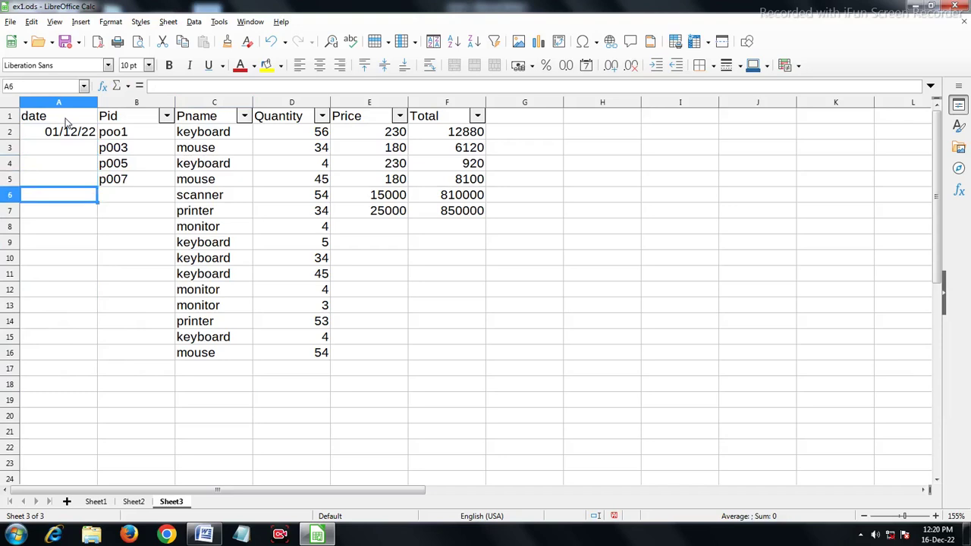
pyautogui.write('02/0')
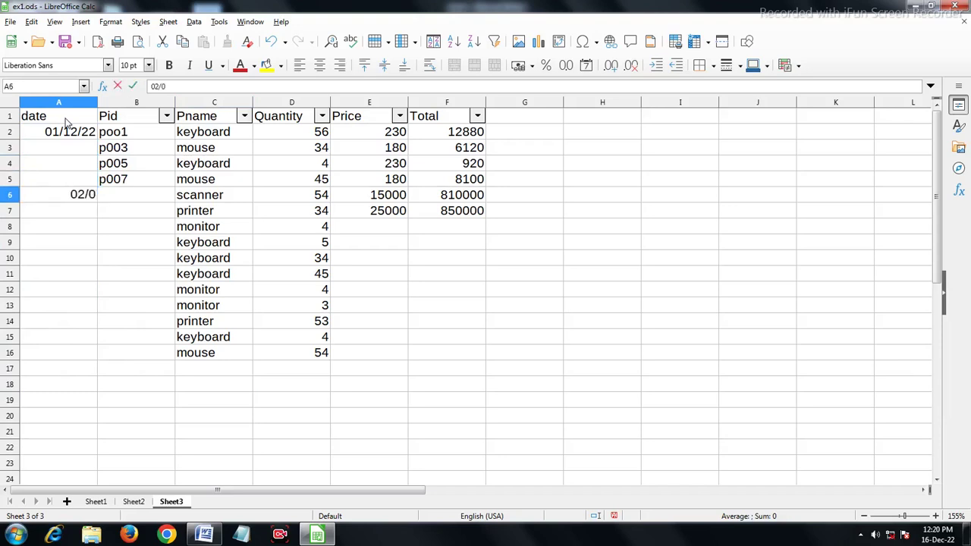
pyautogui.press('BackSpace')
pyautogui.write('12/2')
pyautogui.write('022')
pyautogui.press('Return')
pyautogui.press('Down')
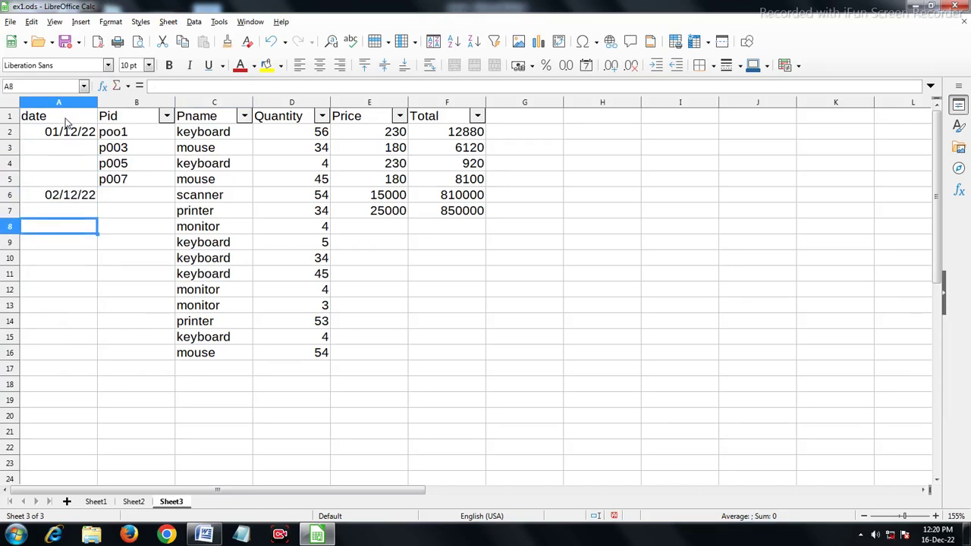
# Step: Filter the Pname column to show only keyboard rows
pyautogui.click(243, 116)
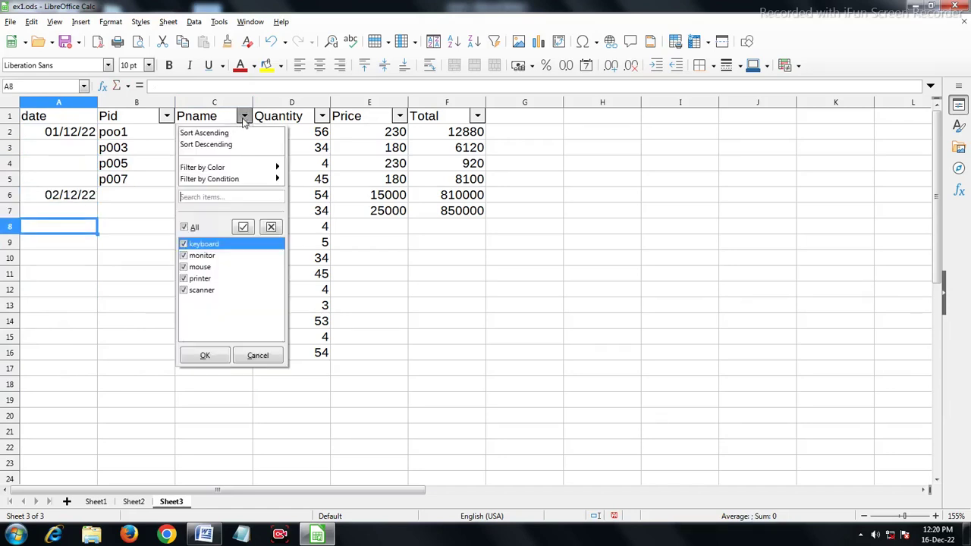
pyautogui.click(183, 227)
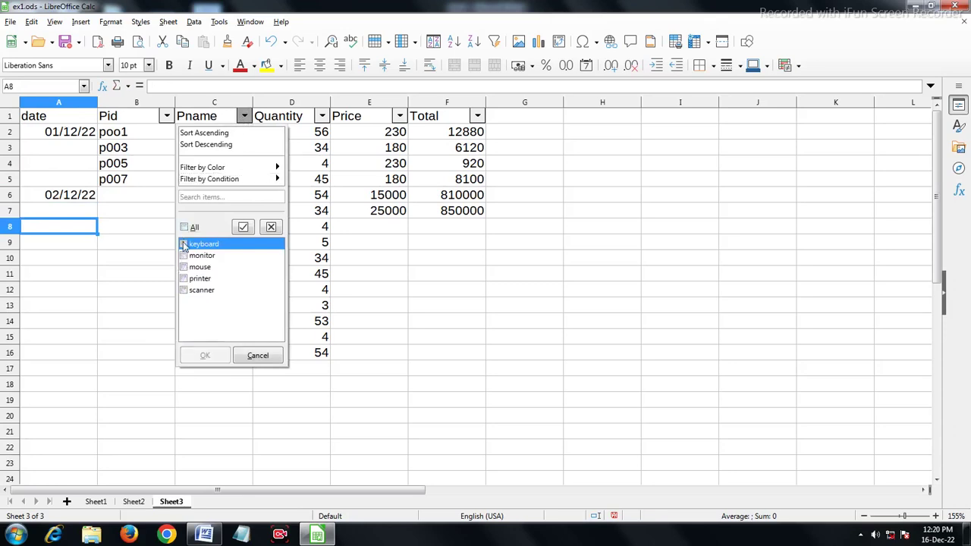
pyautogui.click(183, 243)
pyautogui.click(206, 355)
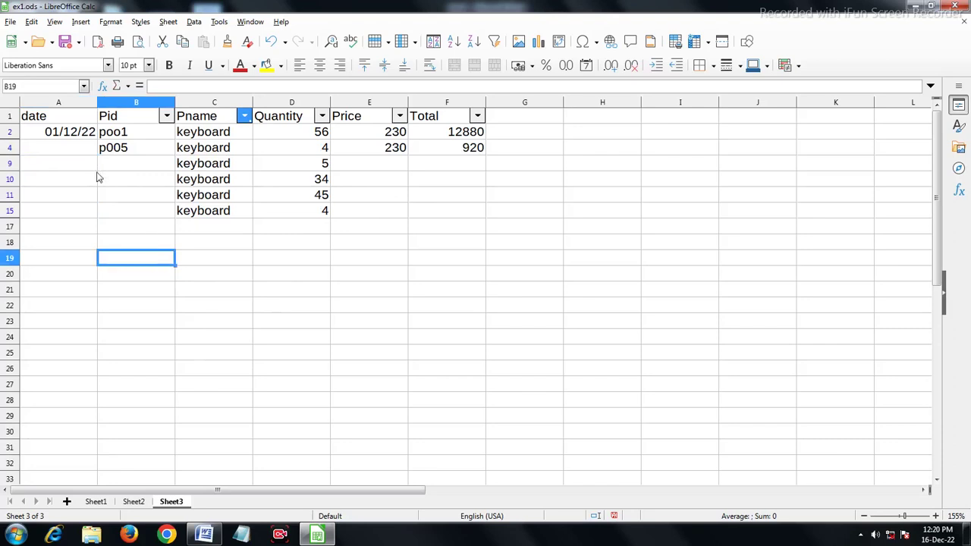
pyautogui.click(202, 215)
# Step: Enter =SUM(D2:D15) in D17 to total the quantities as 379
pyautogui.click(277, 231)
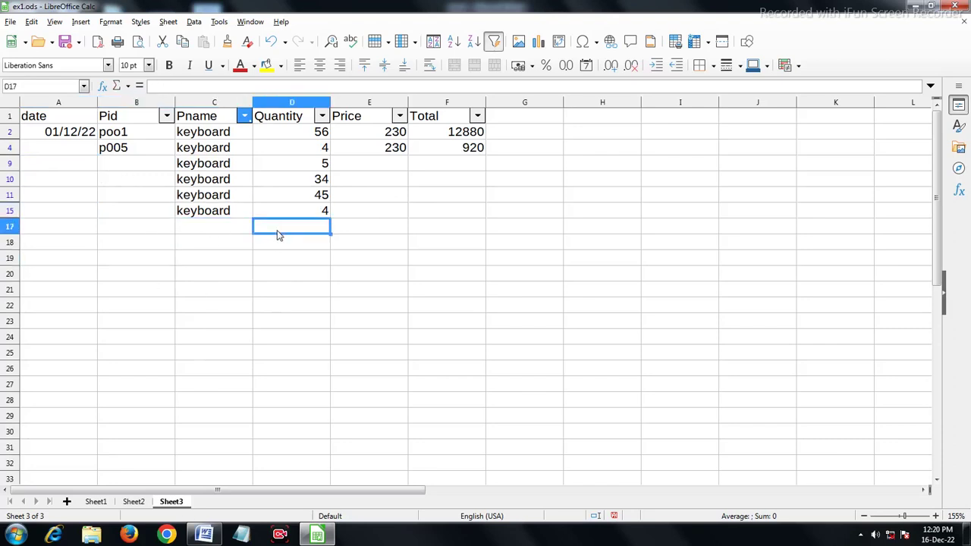
pyautogui.write('=su')
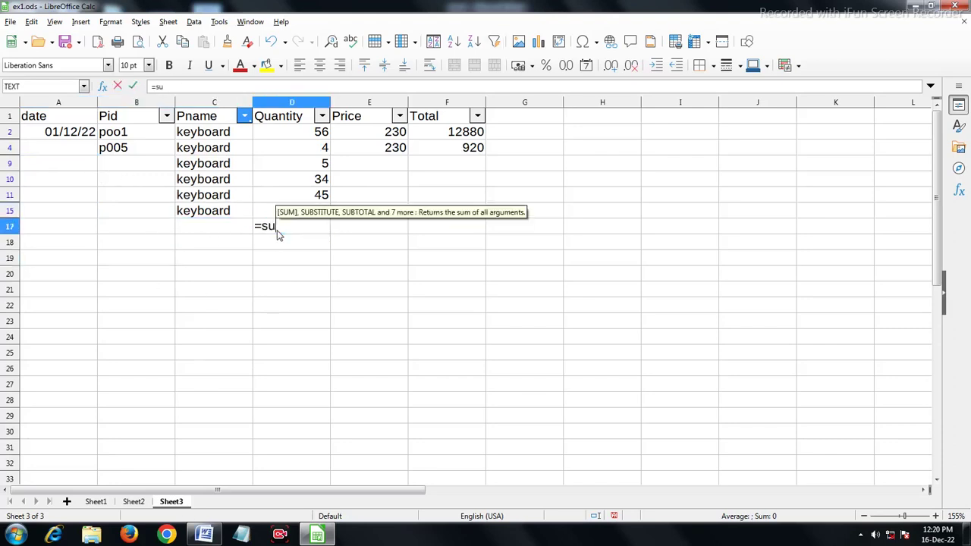
pyautogui.write('m(')
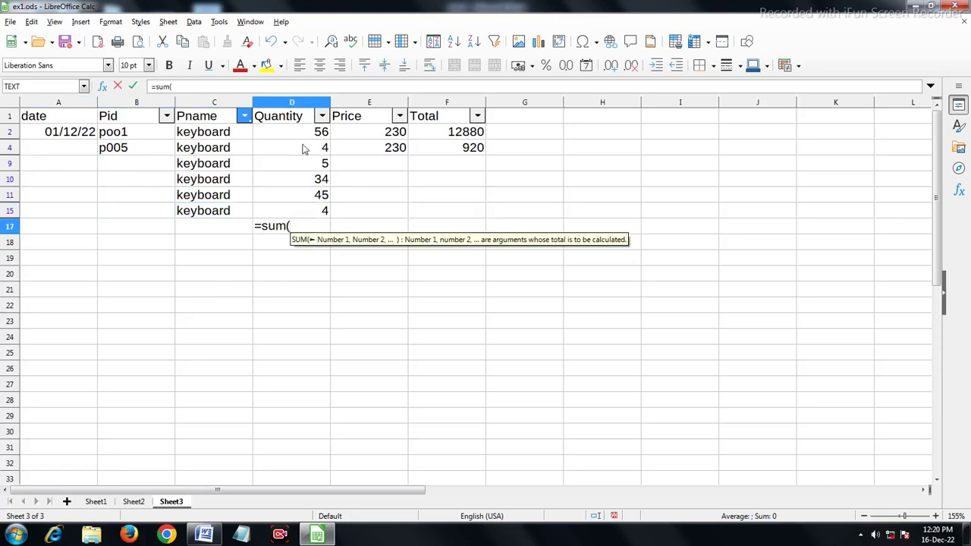
pyautogui.moveTo(311, 138); pyautogui.dragTo(311, 206)
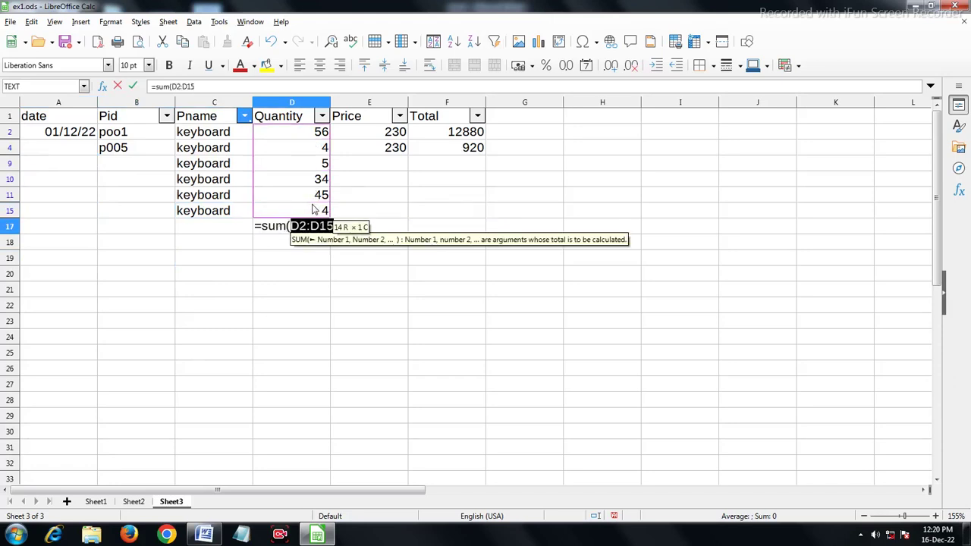
pyautogui.write(')')
pyautogui.press('Return')
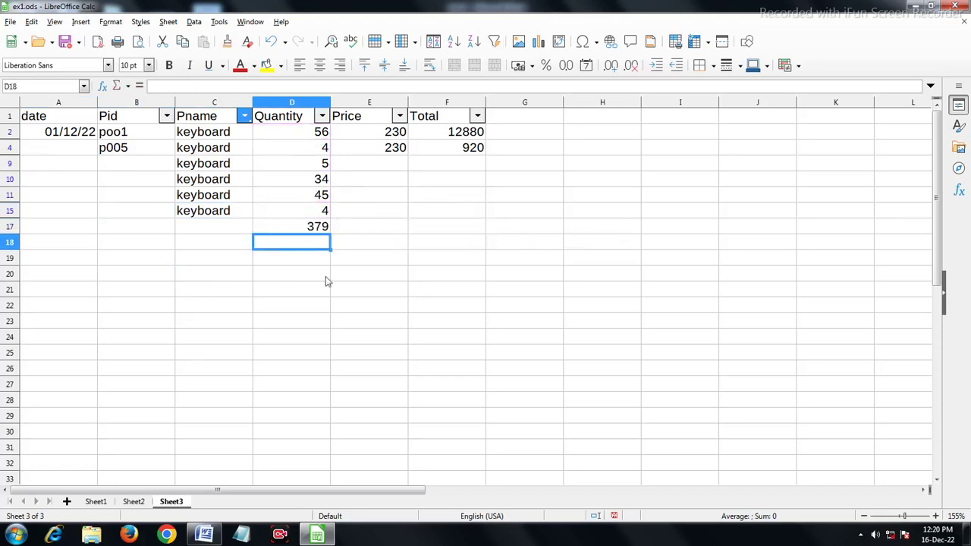
pyautogui.moveTo(139, 119); pyautogui.dragTo(459, 227)
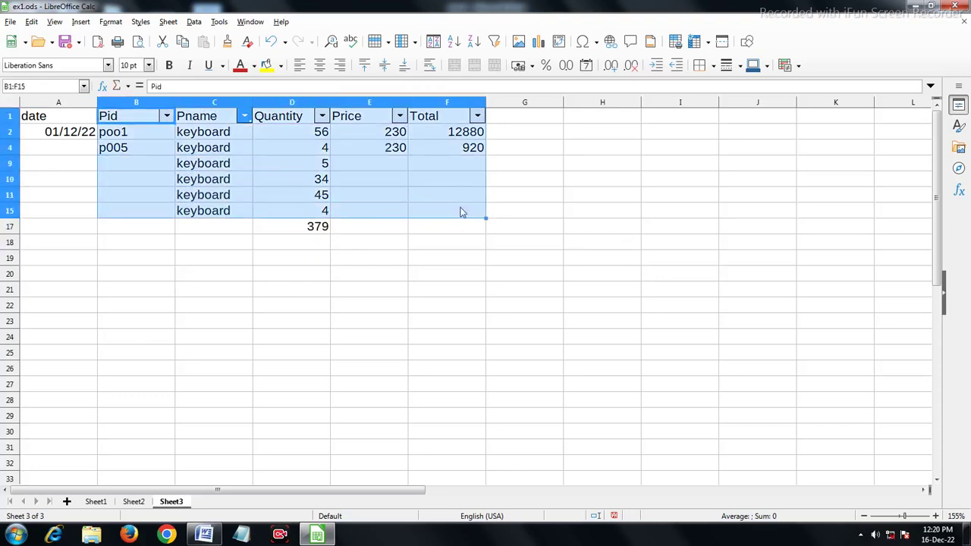
# Step: Clear the keyboard filter by ticking All in the Pname filter
pyautogui.click(235, 163)
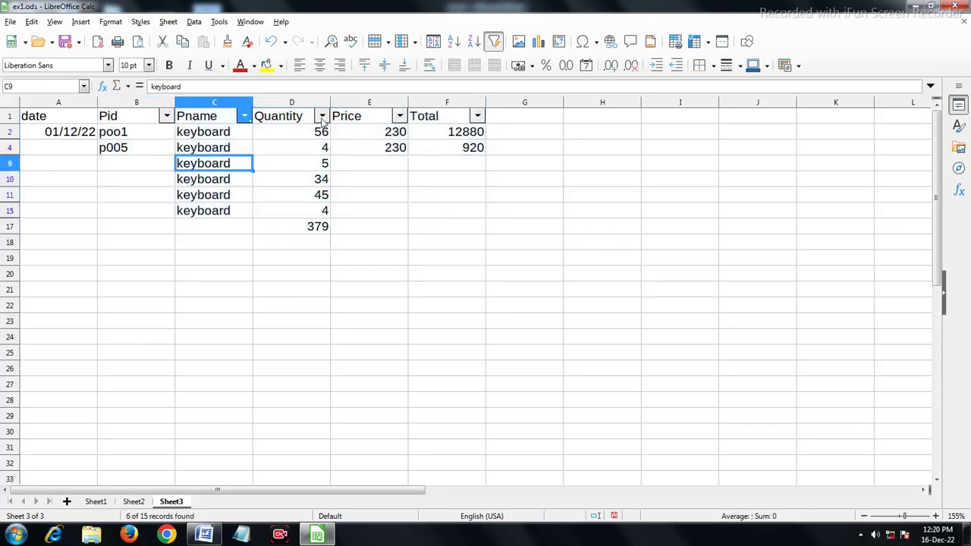
pyautogui.click(321, 118)
pyautogui.click(244, 117)
pyautogui.click(244, 116)
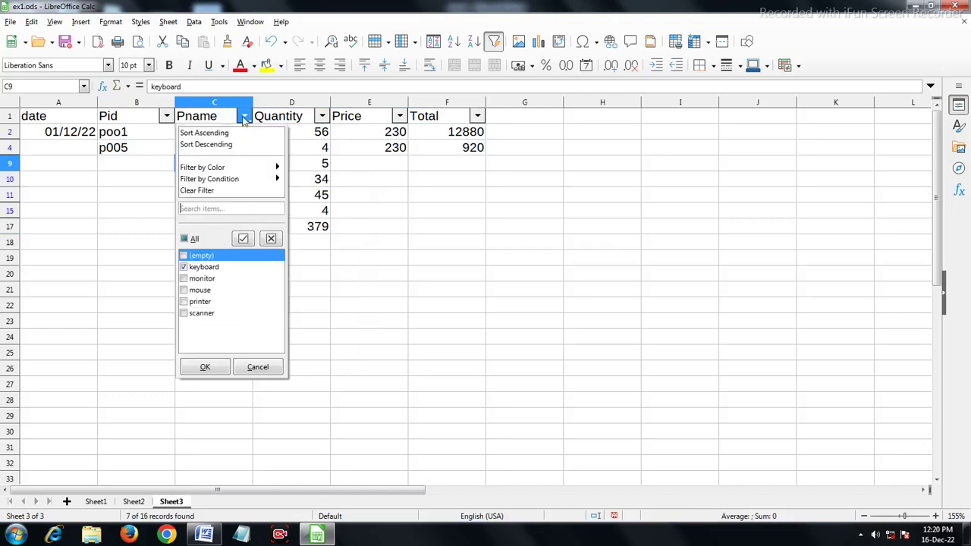
pyautogui.click(184, 256)
pyautogui.click(185, 256)
pyautogui.click(184, 239)
pyautogui.click(205, 366)
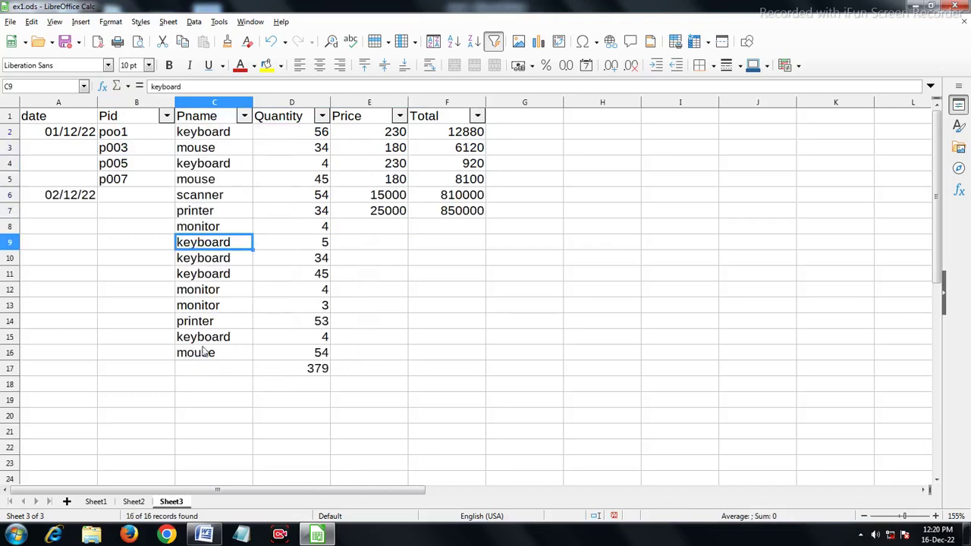
pyautogui.click(203, 349)
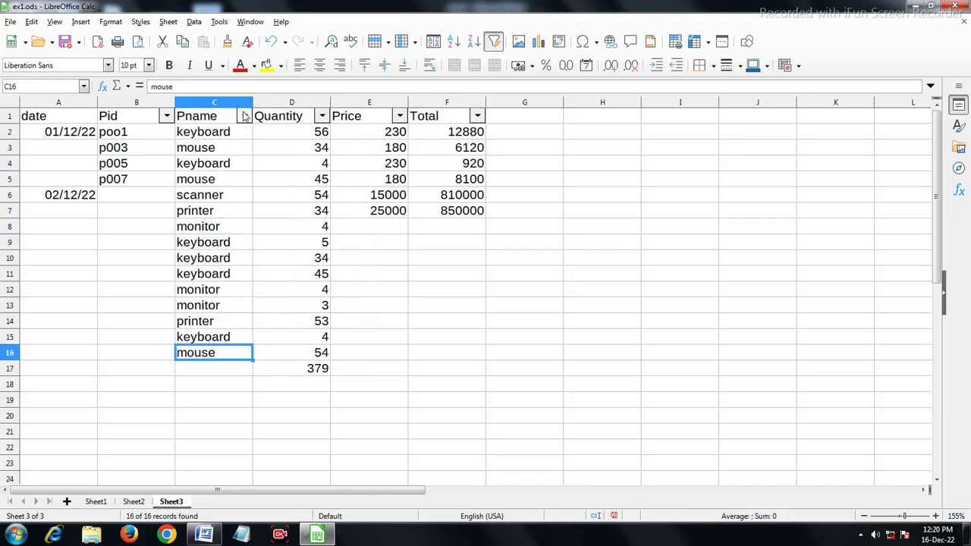
# Step: Filter the Pname column to show only mouse rows
pyautogui.click(243, 116)
pyautogui.click(184, 227)
pyautogui.click(183, 278)
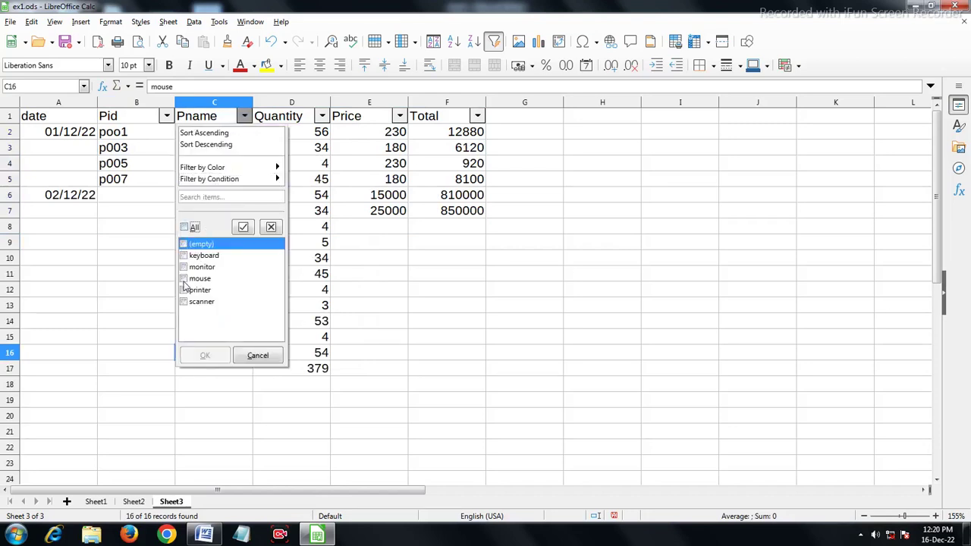
pyautogui.click(216, 357)
pyautogui.click(212, 323)
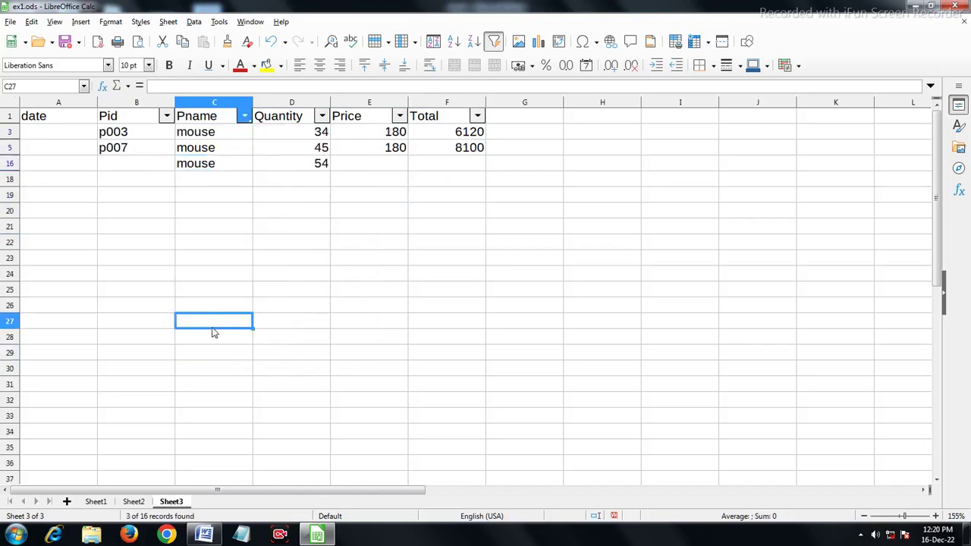
pyautogui.moveTo(212, 138); pyautogui.dragTo(217, 169)
pyautogui.click(311, 186)
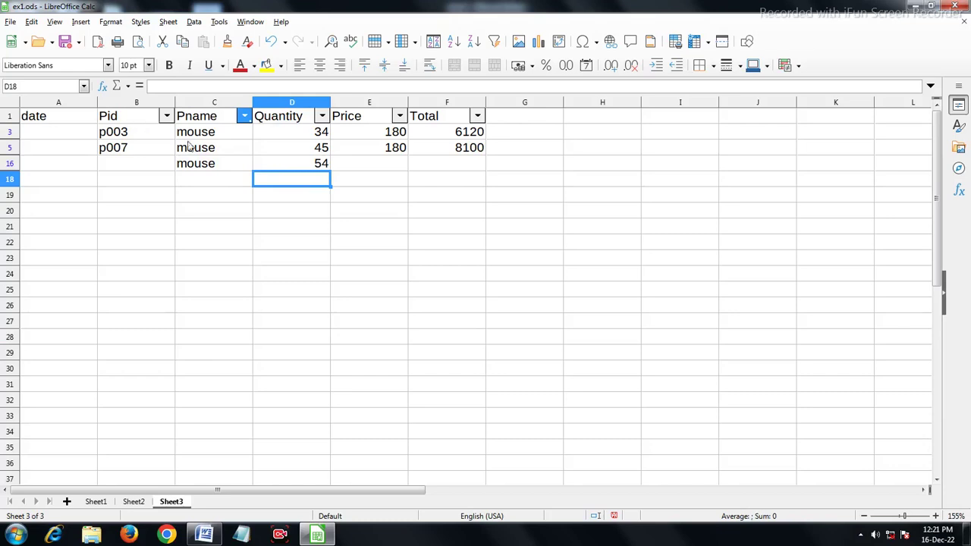
# Step: Tick All in the Pname filter again so every product row returns
pyautogui.click(244, 116)
pyautogui.click(184, 238)
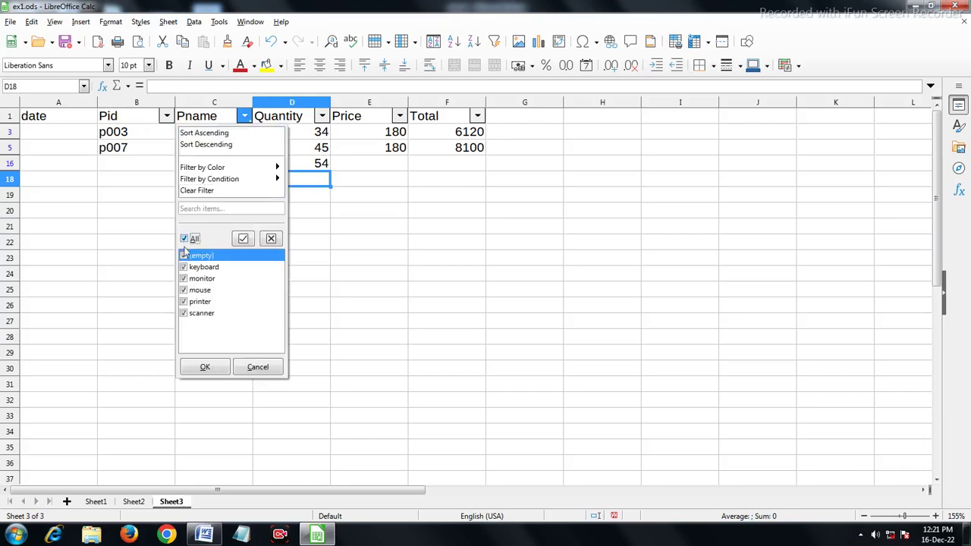
pyautogui.click(212, 371)
pyautogui.click(246, 310)
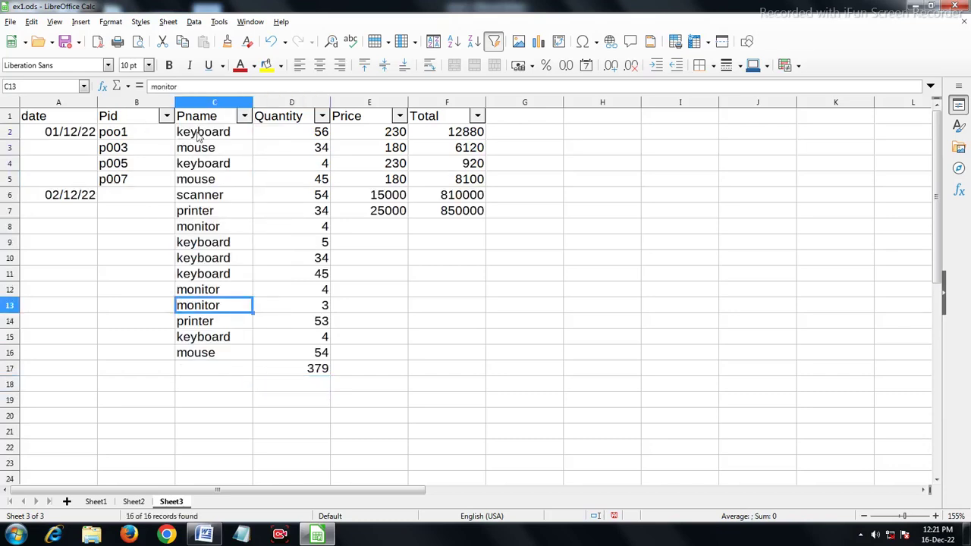
pyautogui.moveTo(212, 131); pyautogui.dragTo(227, 163)
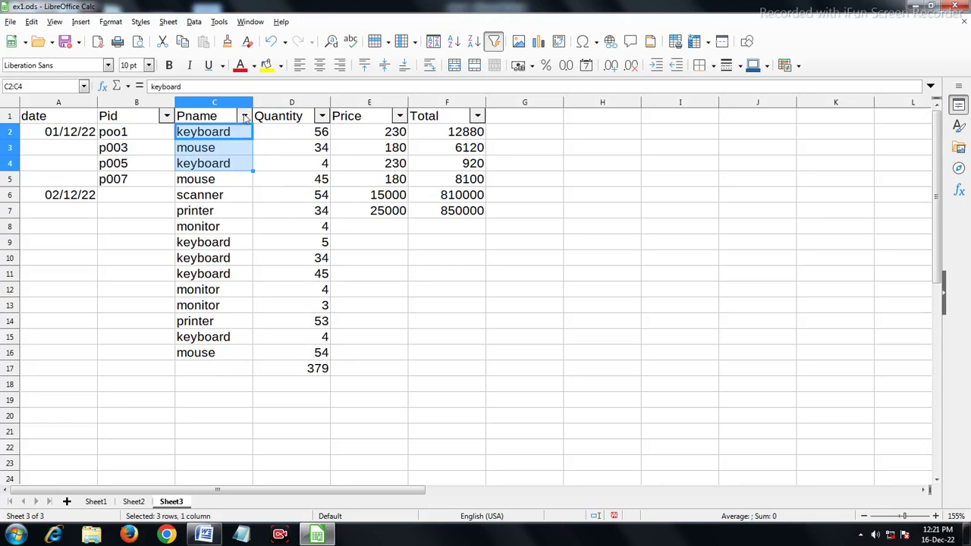
# Step: Filter Pname to monitor only, leaving the rows with quantities 4, 4 and 3
pyautogui.click(244, 116)
pyautogui.click(184, 228)
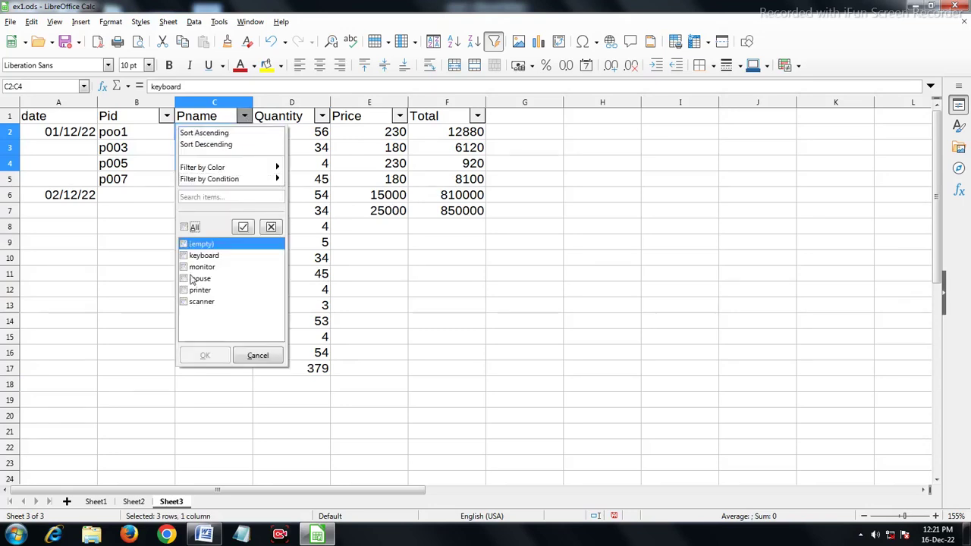
pyautogui.click(184, 267)
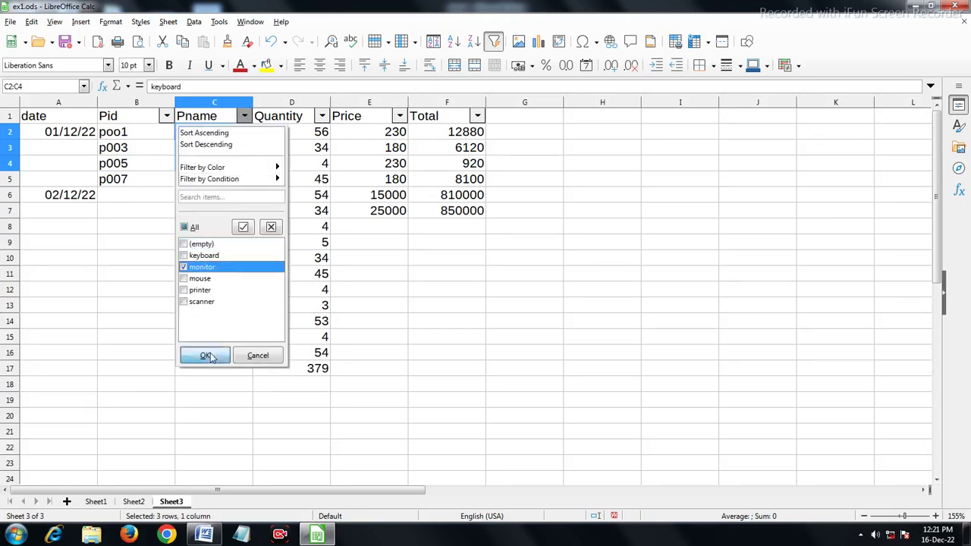
pyautogui.click(205, 355)
pyautogui.click(306, 179)
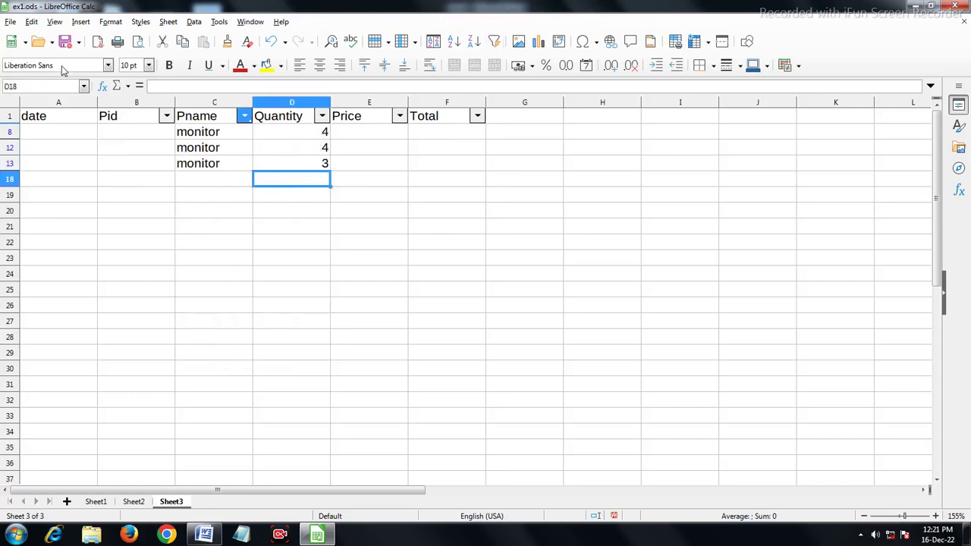
pyautogui.hotkey('ctrl', 'shift', 'o')
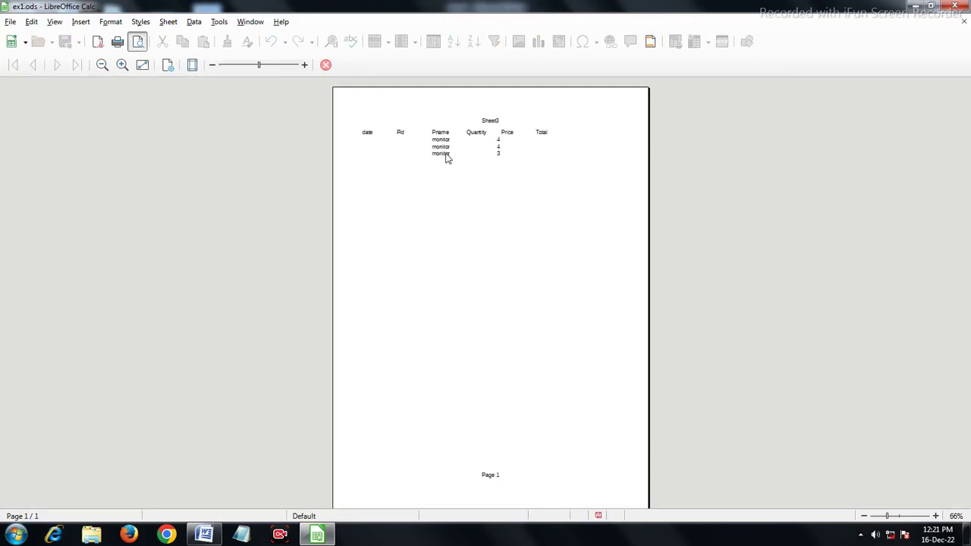
pyautogui.click(304, 65)
pyautogui.click(304, 66)
pyautogui.click(304, 65)
pyautogui.click(304, 66)
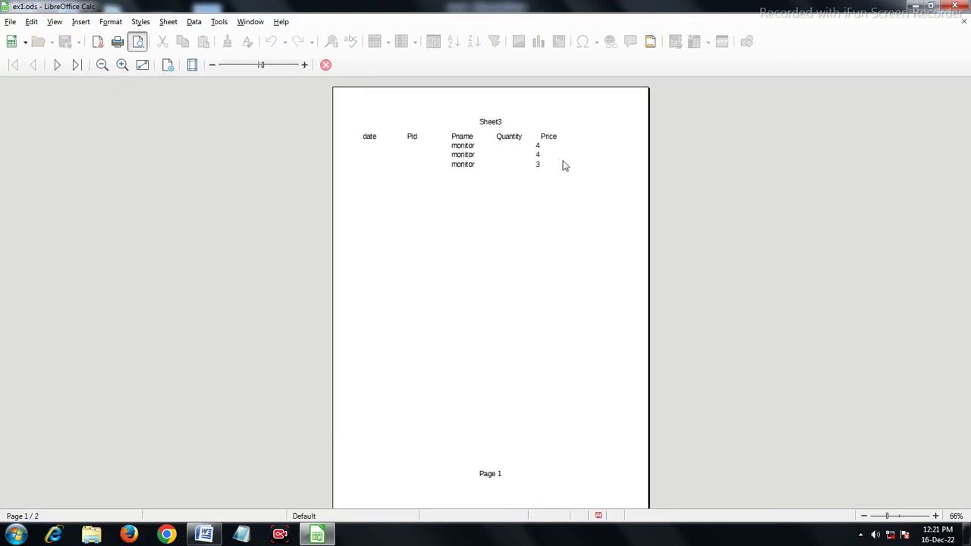
pyautogui.click(326, 67)
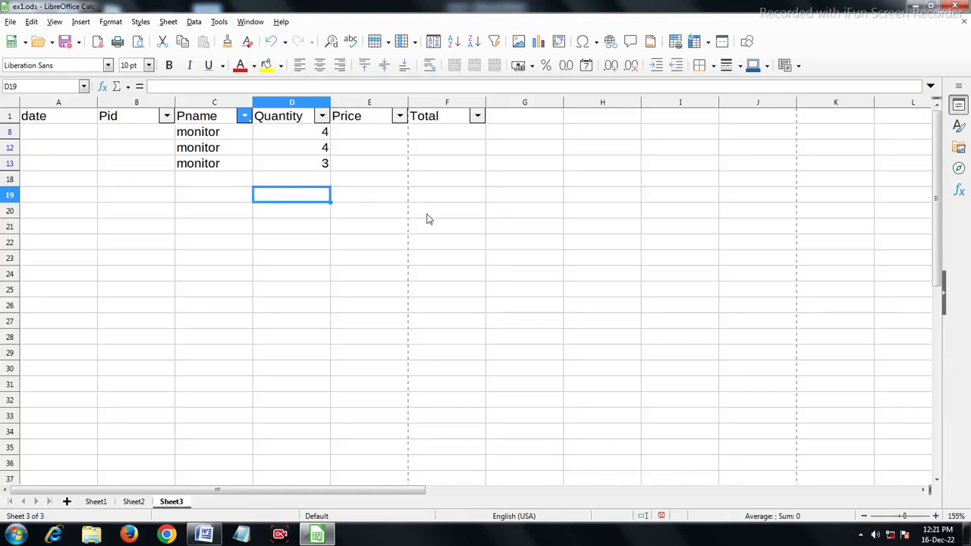
# Step: Go from Sheet3 to the top of Sheet1's Modern Public School Jhansi (UP) marks table
pyautogui.scroll(-3, 402, 227)
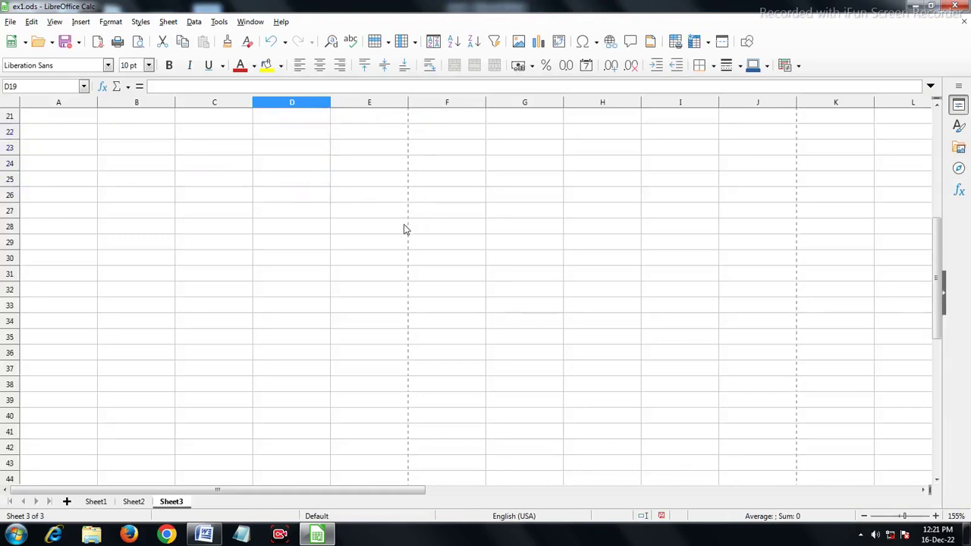
pyautogui.scroll(-3, 401, 174)
pyautogui.scroll(-1, 411, 221)
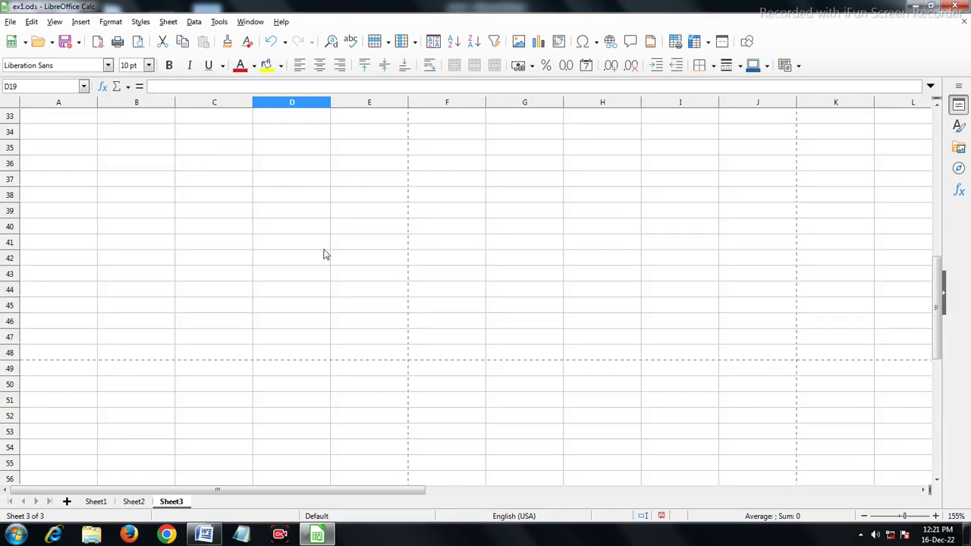
pyautogui.click(88, 505)
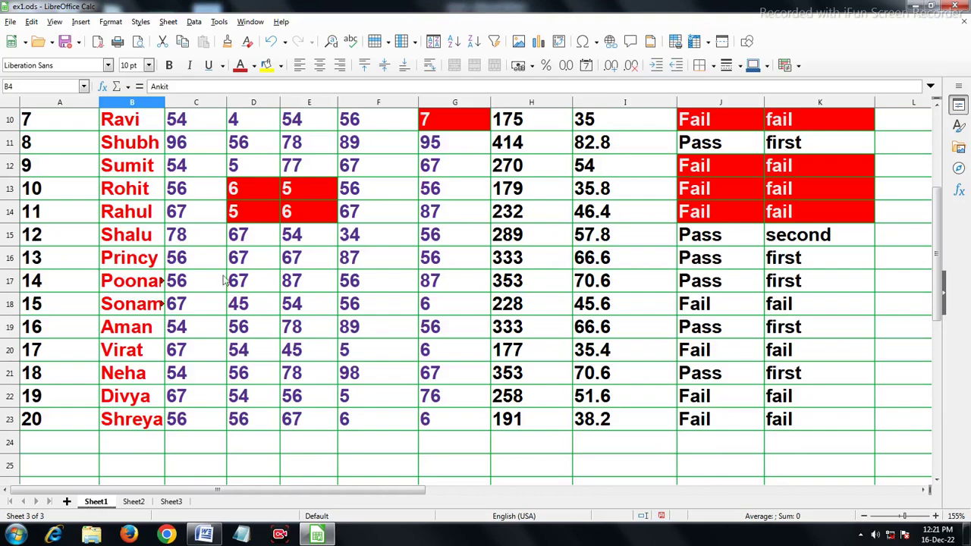
pyautogui.scroll(3, 222, 273)
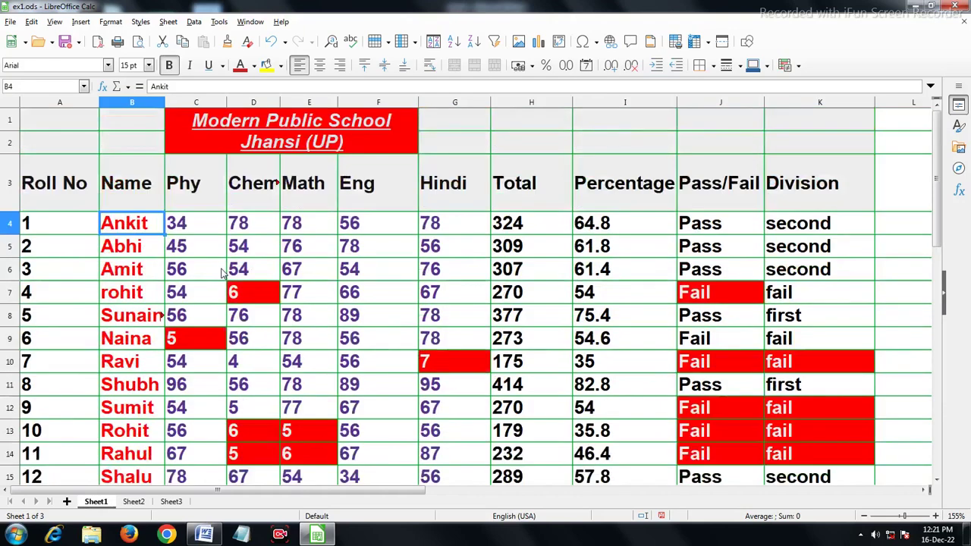